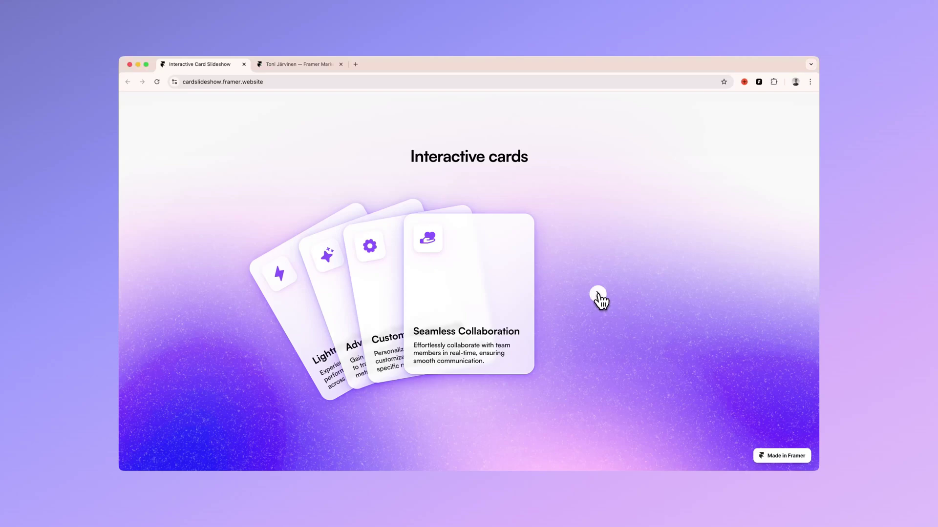
Step: Advance repeatedly through the interactive card slideshow to examine how the feature cards stack and fan out
click(597, 295)
click(597, 295)
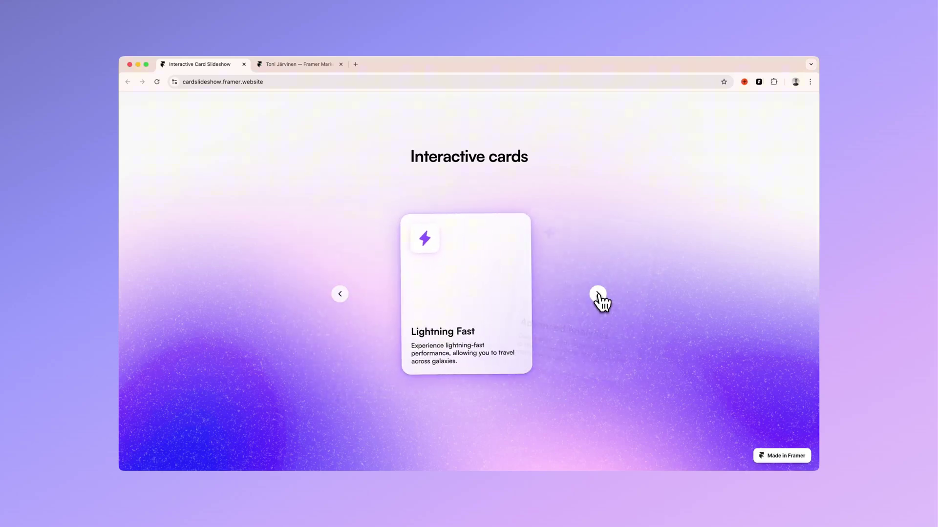
click(598, 295)
click(598, 295)
click(598, 295)
click(598, 295)
click(597, 295)
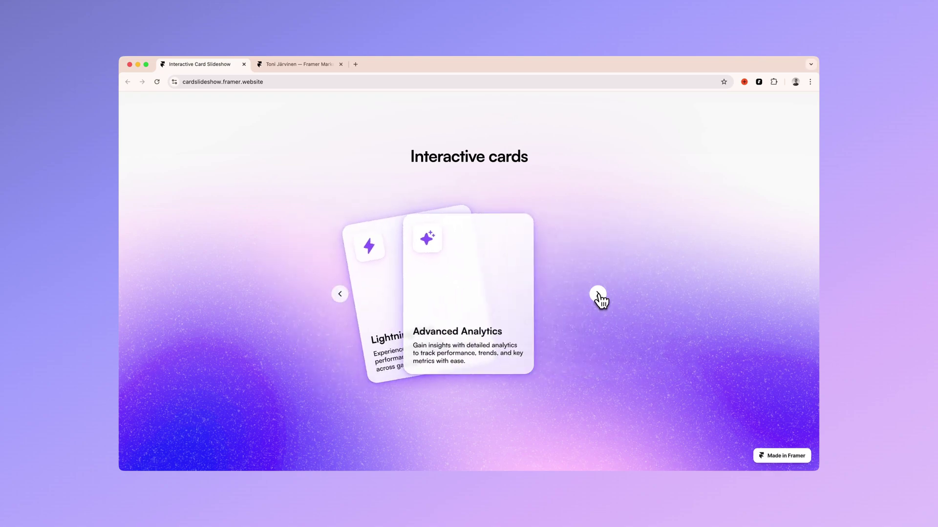
click(598, 295)
click(598, 295)
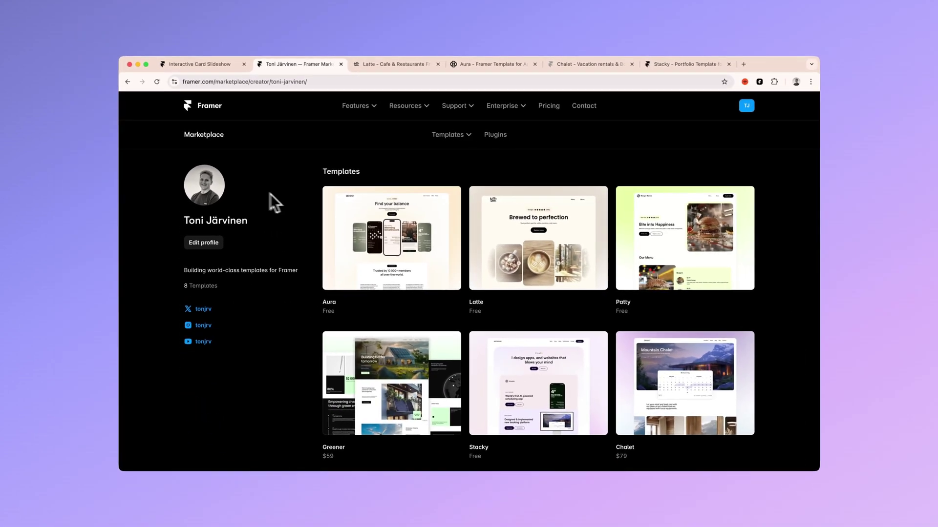
Step: Browse the creator's marketplace templates and look through the Latte cafe template's live page down to its specialty lattes menu
scroll(676, 252, down, 5)
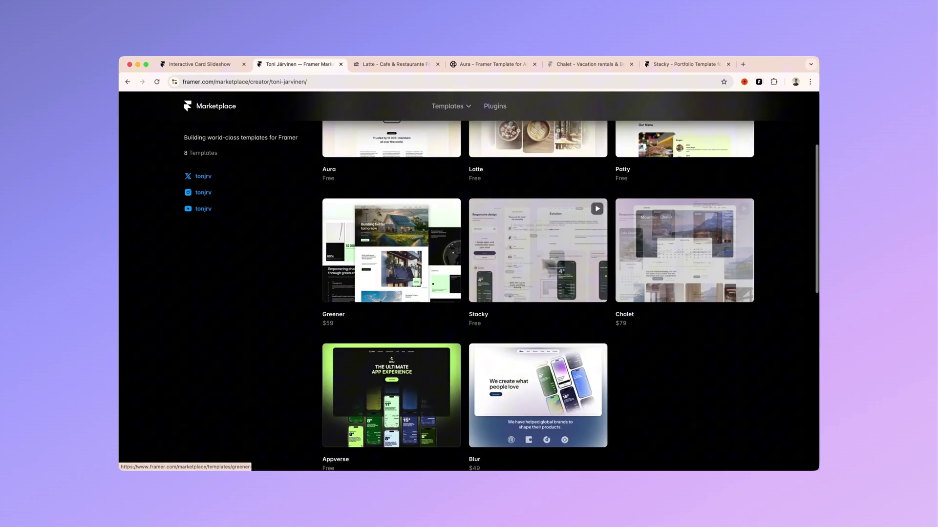
click(385, 65)
scroll(394, 198, down, 15)
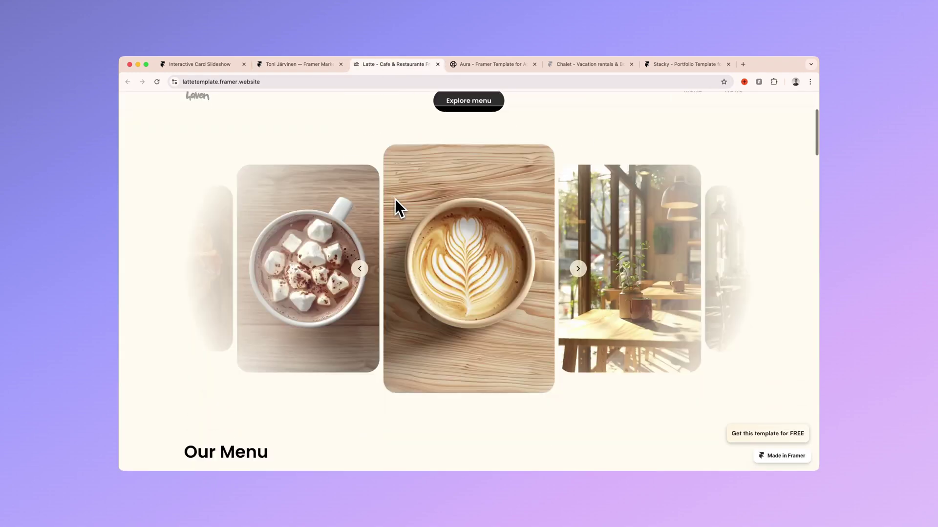
scroll(395, 199, down, 15)
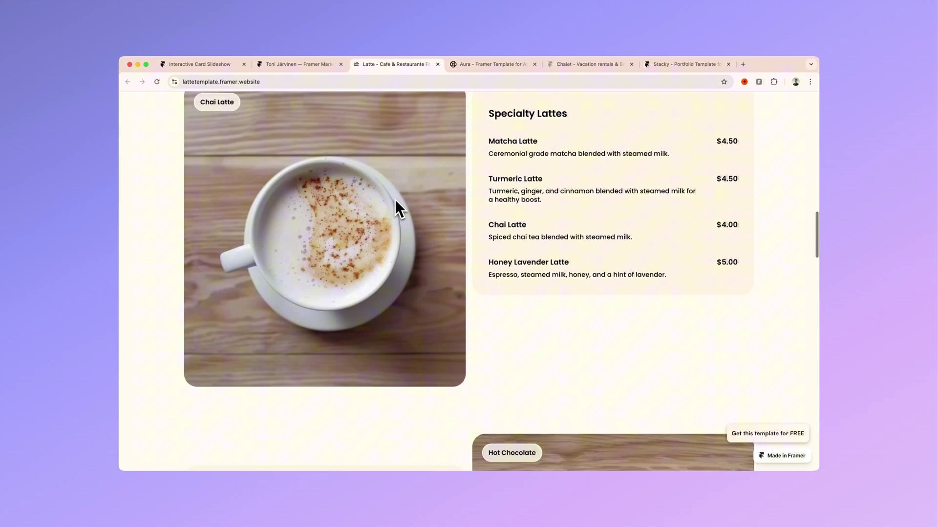
Step: Look through the Aura template's live page from the phone carousel to the app download section
key(ctrl+Tab)
scroll(434, 192, down, 20)
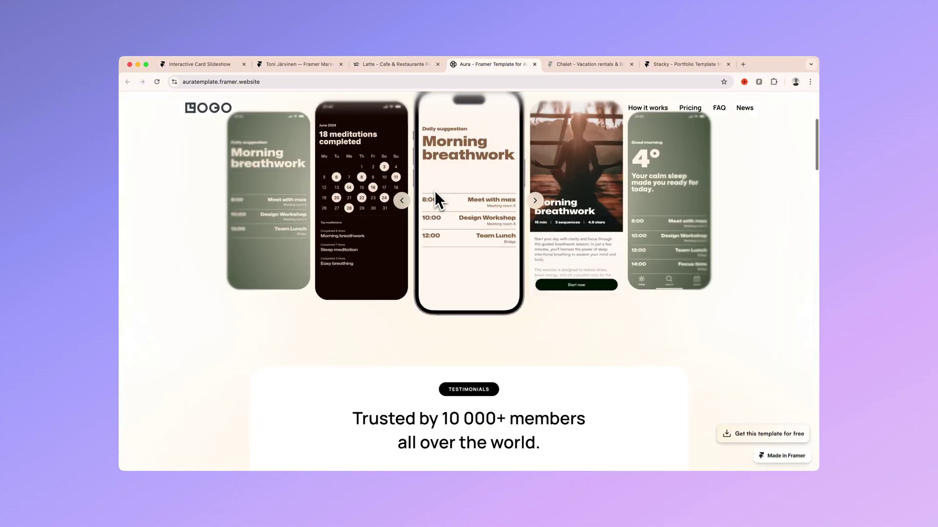
scroll(435, 192, down, 15)
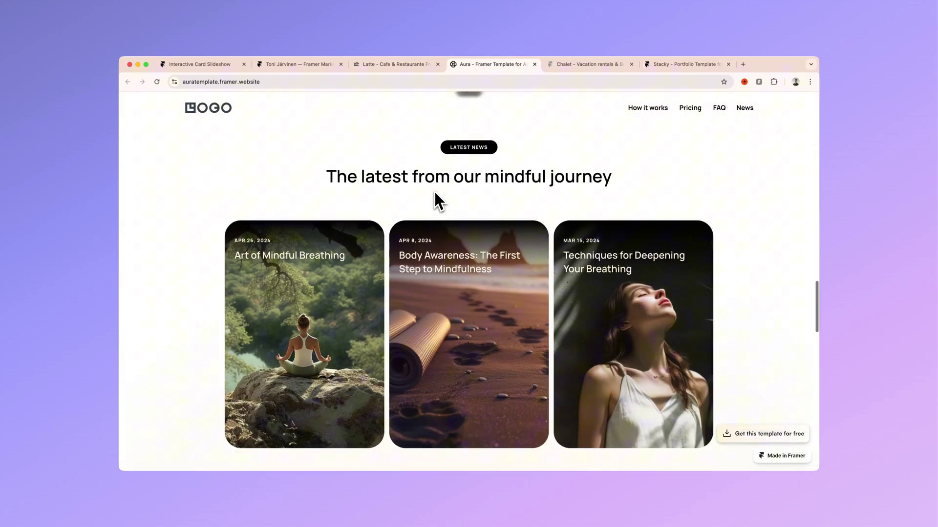
scroll(435, 192, down, 5)
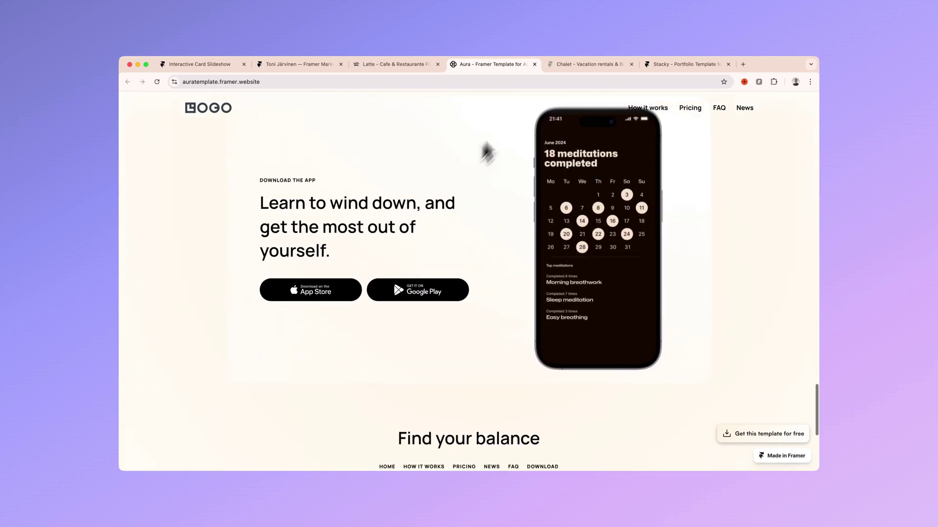
Step: View the Chalet template's Lake Chalet booking page and advance its calendar to December 2024 and January 2025
click(564, 70)
scroll(481, 179, down, 8)
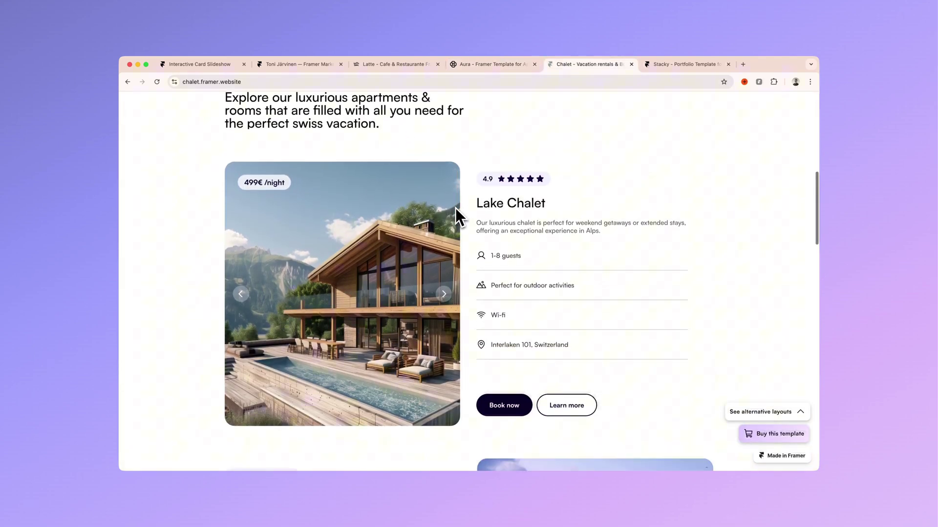
click(501, 370)
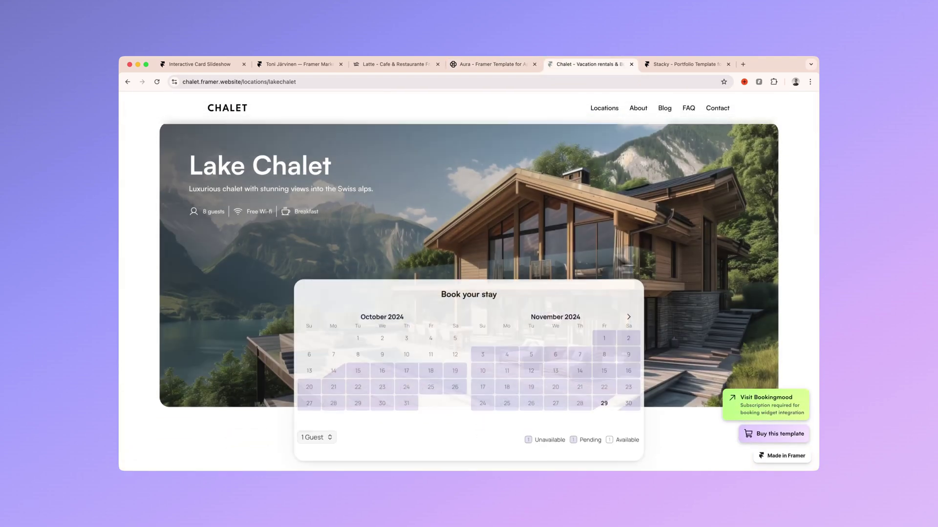
click(629, 321)
click(628, 321)
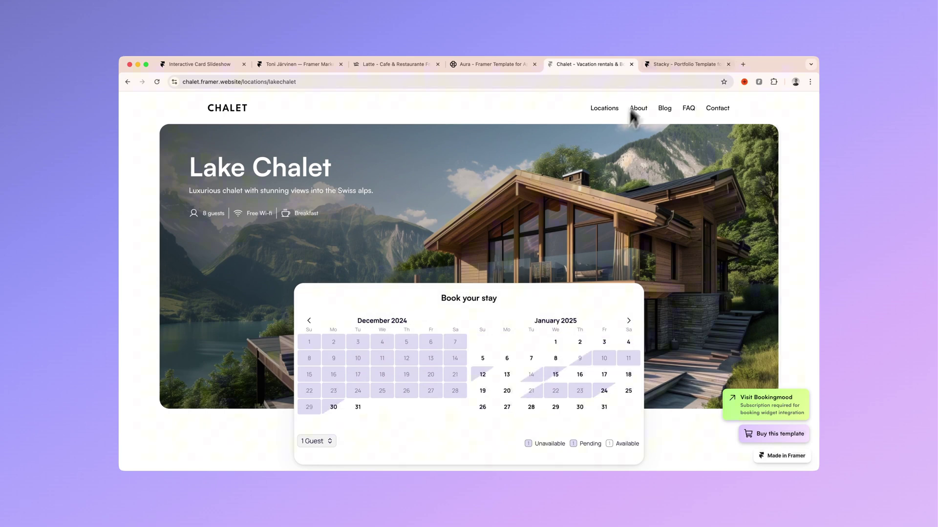
Step: Look through the Stacky portfolio template's stacked case-study cards and its skills section
click(657, 64)
scroll(289, 285, down, 15)
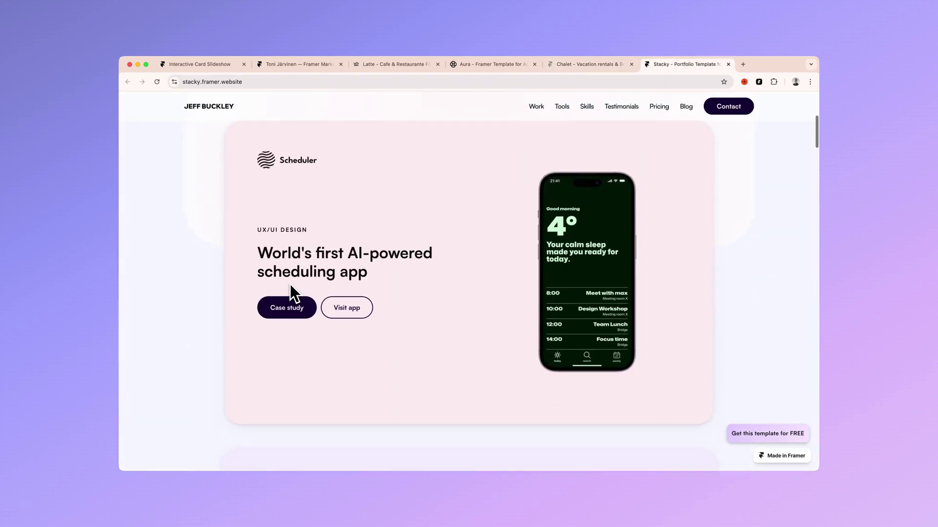
scroll(291, 286, down, 15)
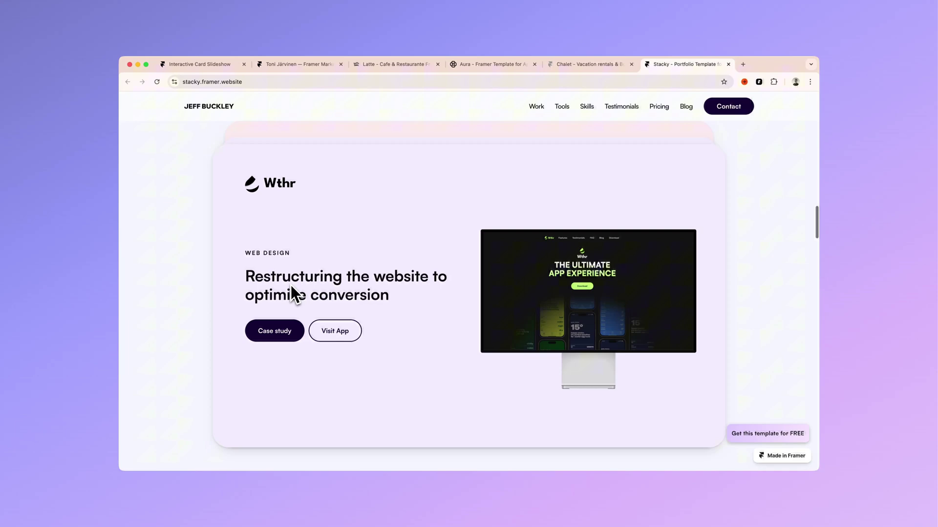
scroll(291, 294, down, 12)
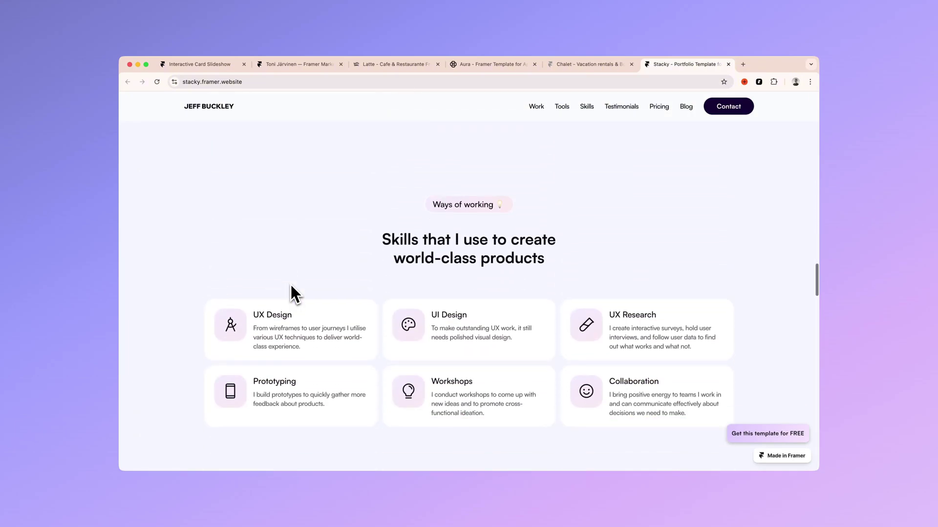
scroll(291, 285, down, 15)
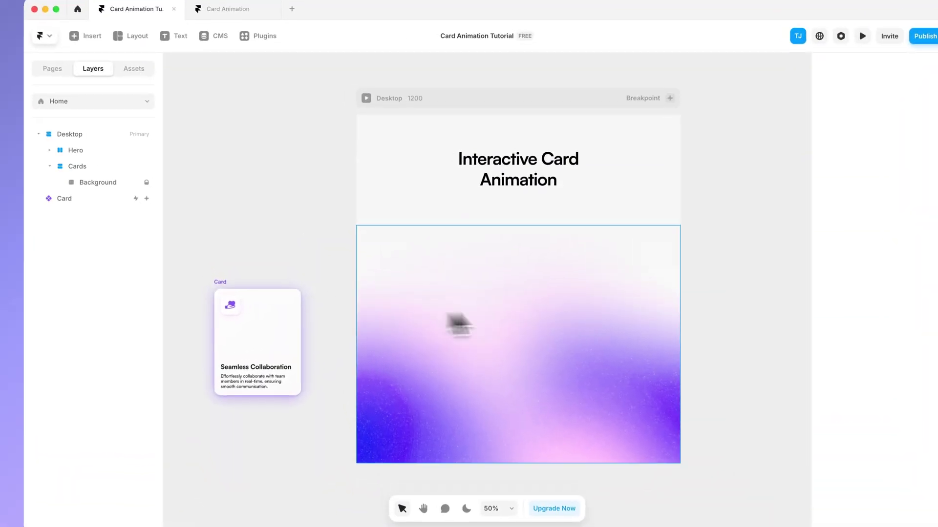
Step: Switch to the Card Animation Tutorial project in Framer and examine the Cards section's layout settings
click(511, 316)
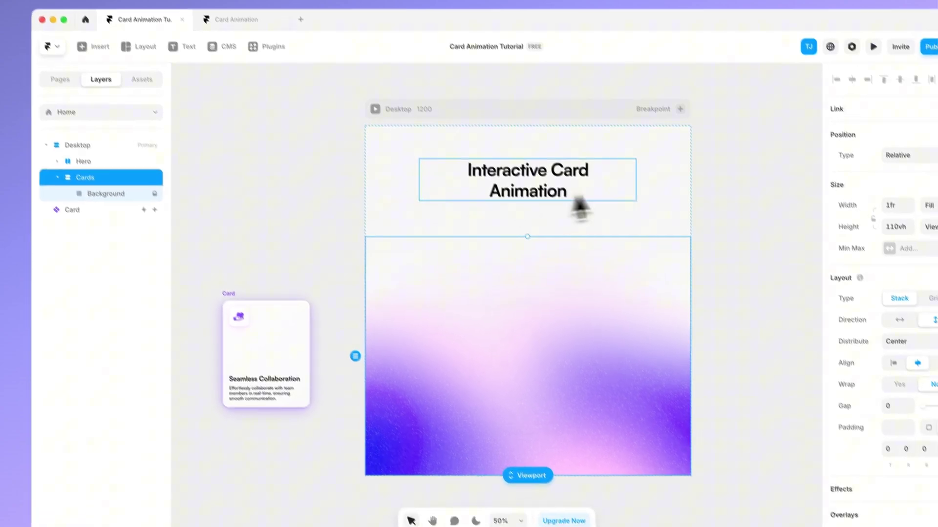
click(272, 153)
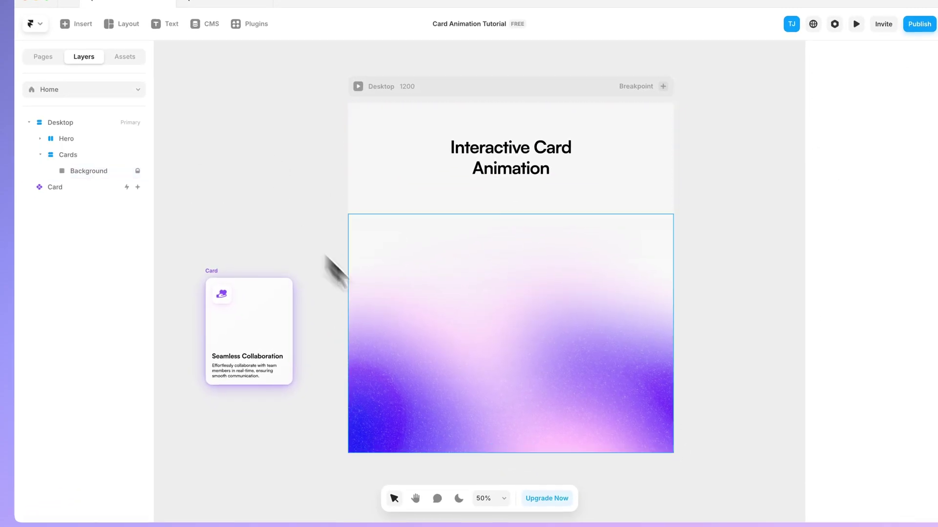
scroll(266, 268, left, 2)
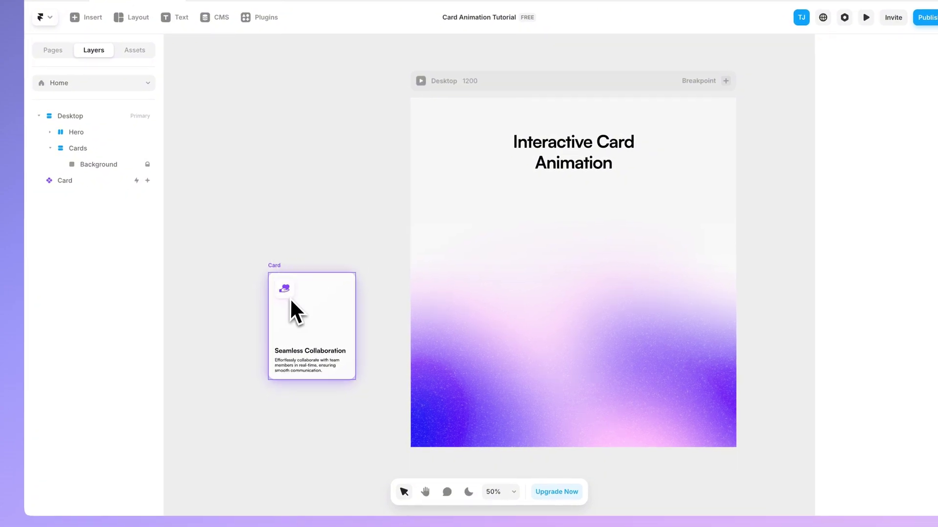
Step: Open the Card component, examine the variables behind its icon, feature name and feature content, and return to the Home page
click(292, 301)
double_click(293, 302)
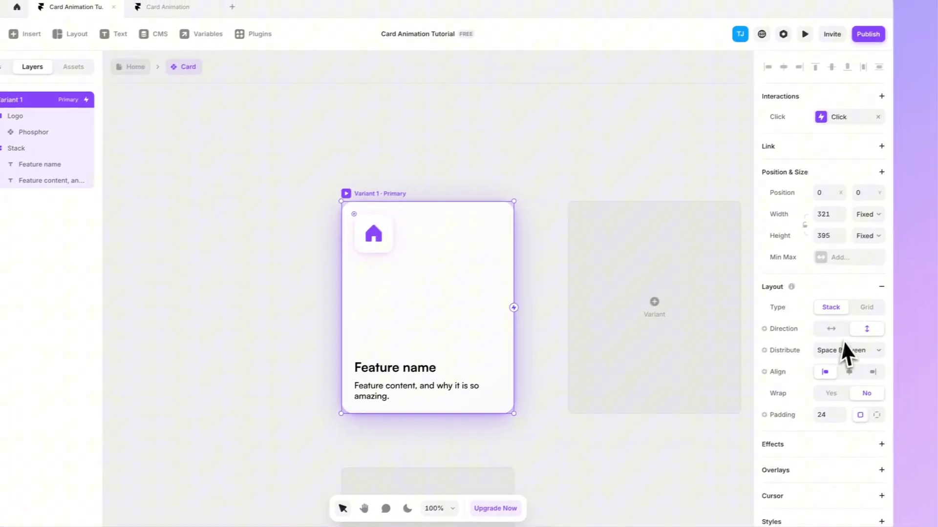
click(481, 171)
super+click(374, 238)
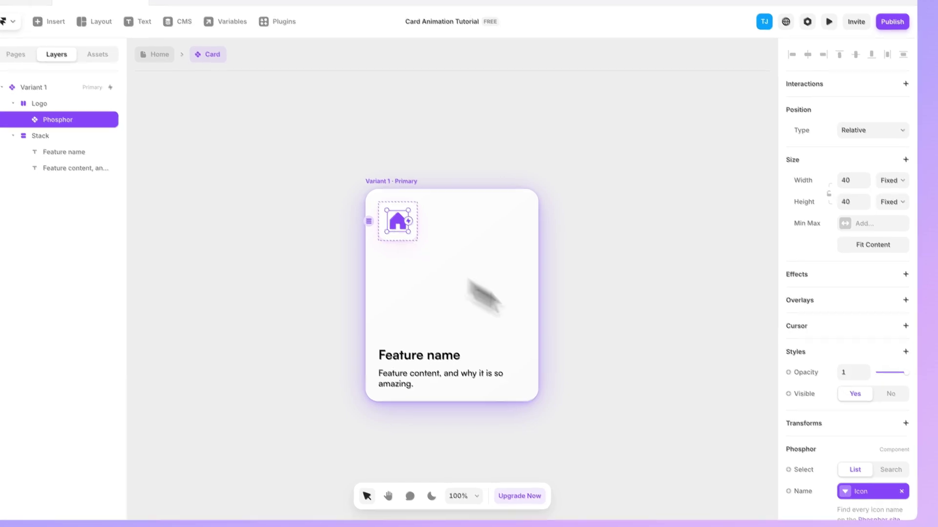
scroll(842, 436, down, 3)
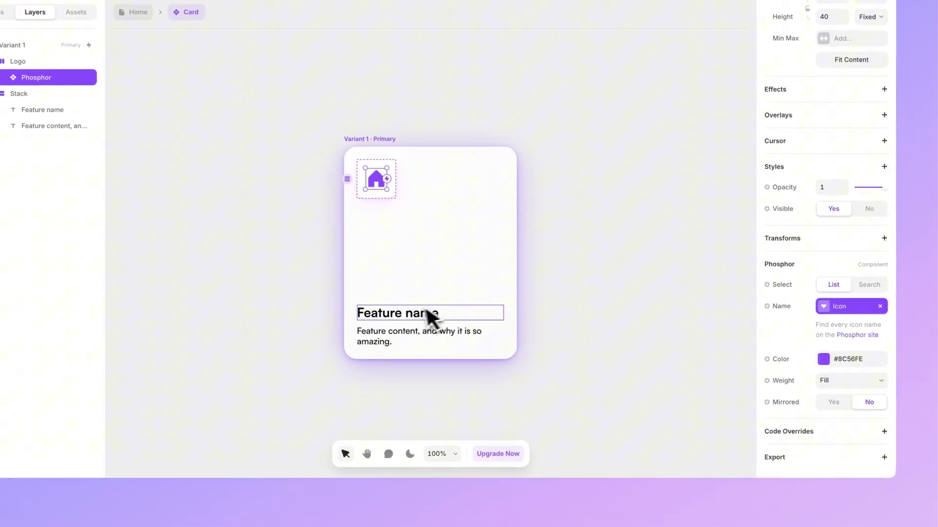
click(414, 315)
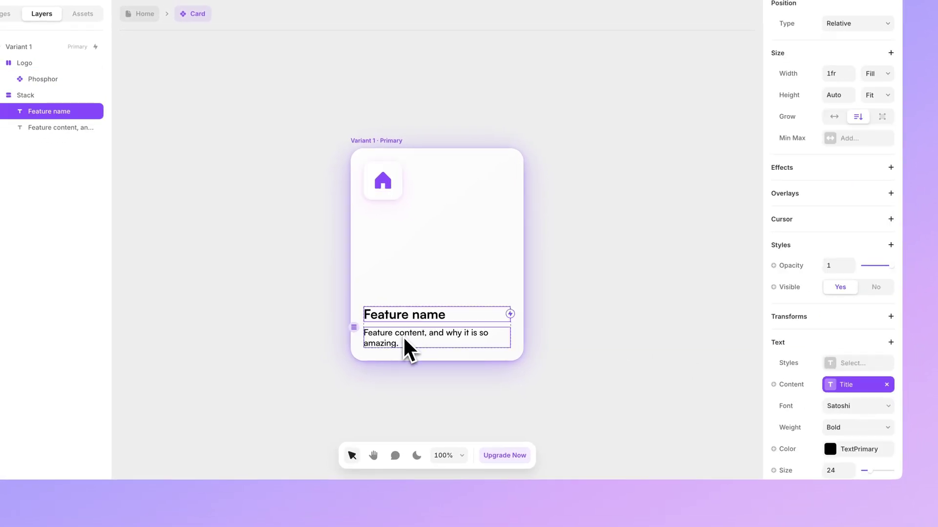
click(403, 336)
click(607, 341)
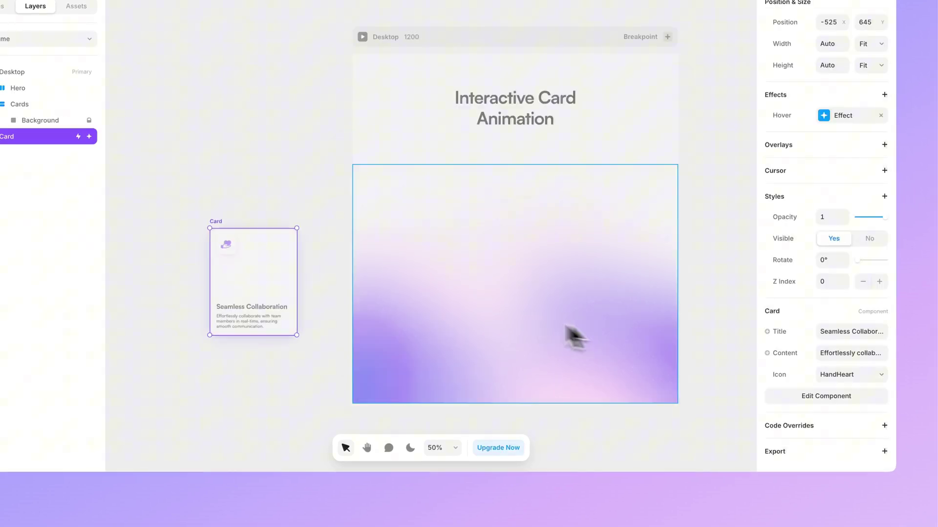
Step: Change the card's Content to "Edit here" and back to "Effortlessly collaborate with team members in real-time, ensuring smooth communication."
click(871, 353)
text(Edit here)
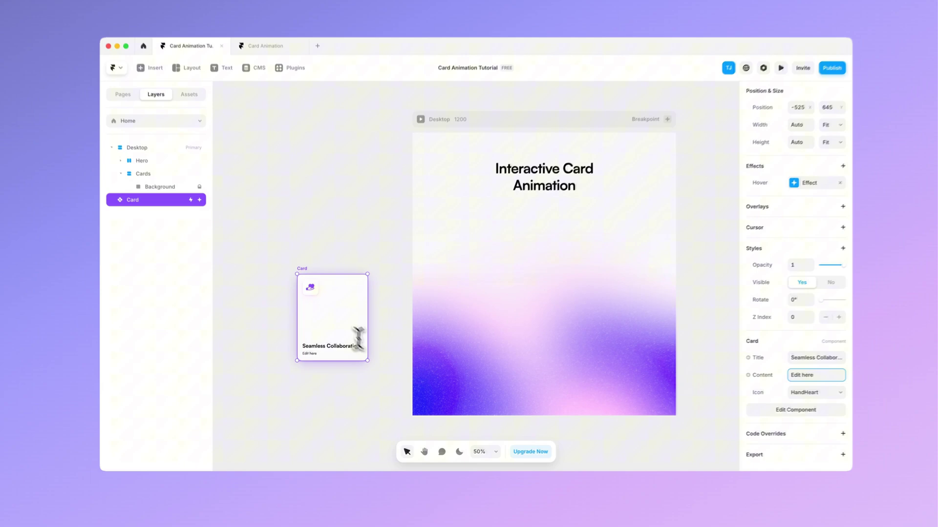
key(super+a)
text(Effortlessly collaborate with team members in real-time, ensuring smooth communication.)
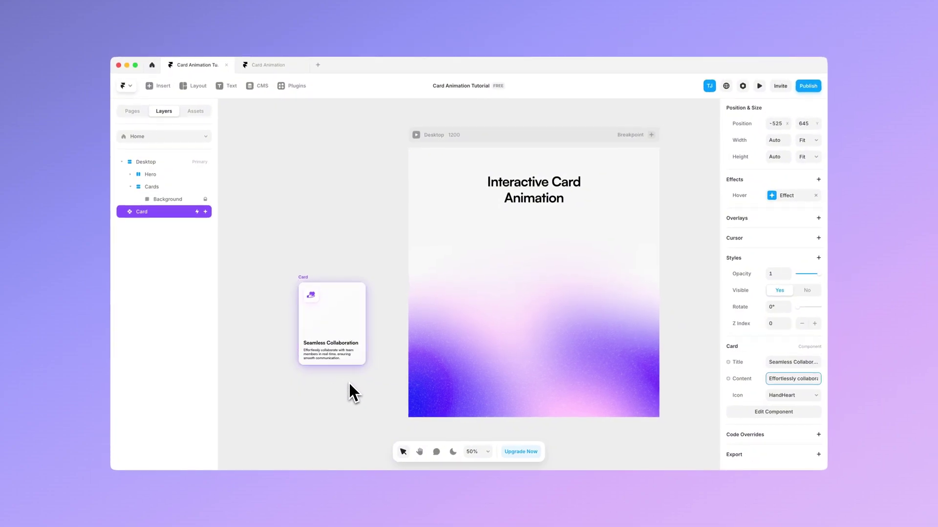
key(Return)
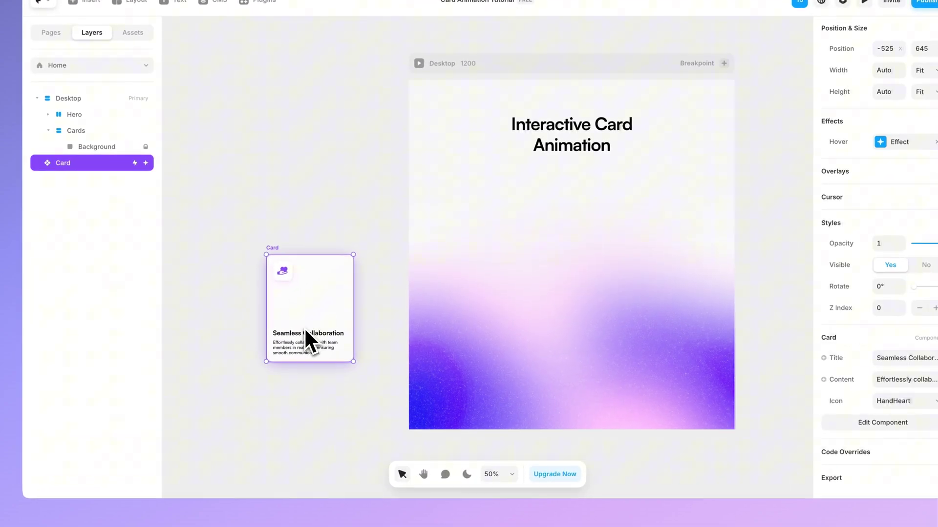
Step: Place a copy of the Seamless Collaboration card in the Cards section and remove the original beside the desktop frame
click(566, 341)
key(ctrl+v)
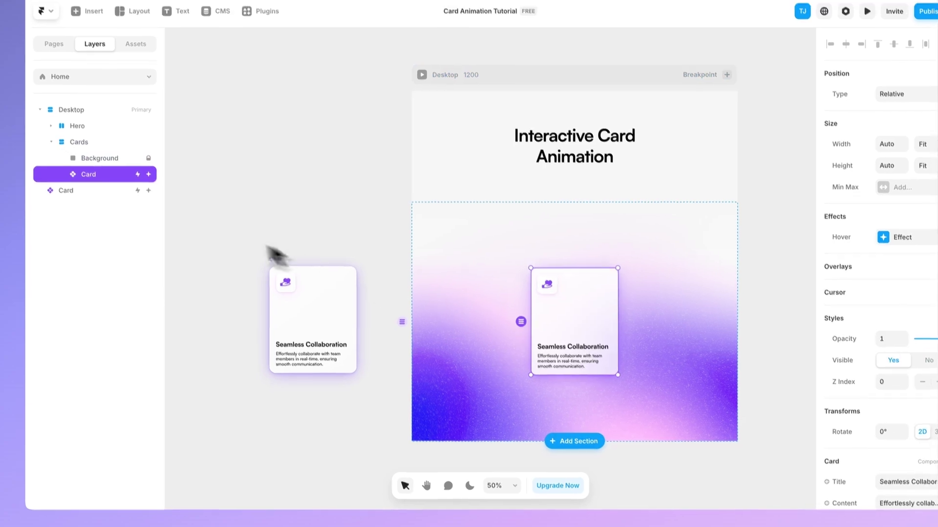
click(274, 250)
key(ctrl+x)
Step: Add three more copies of the Seamless Collaboration card to the Cards section
click(613, 332)
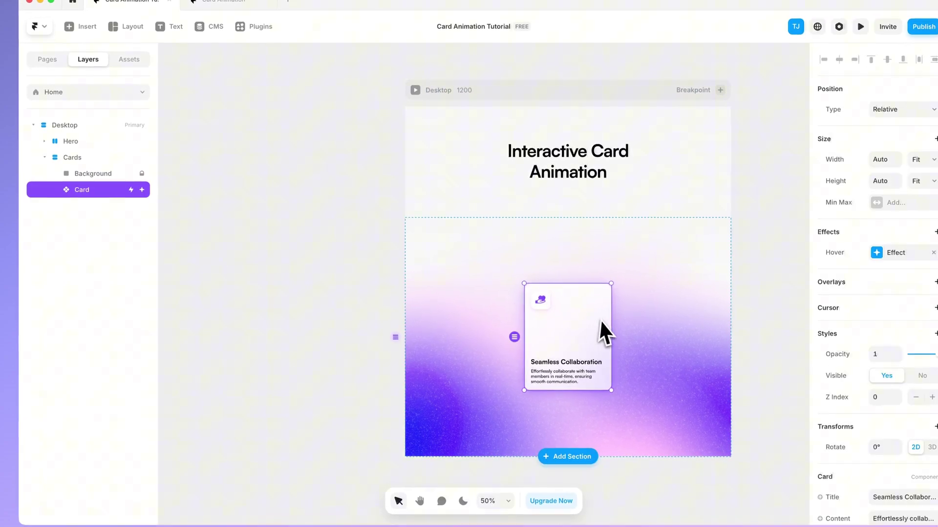
key(ctrl+v)
key(ctrl+v)
key(ctrl+v)
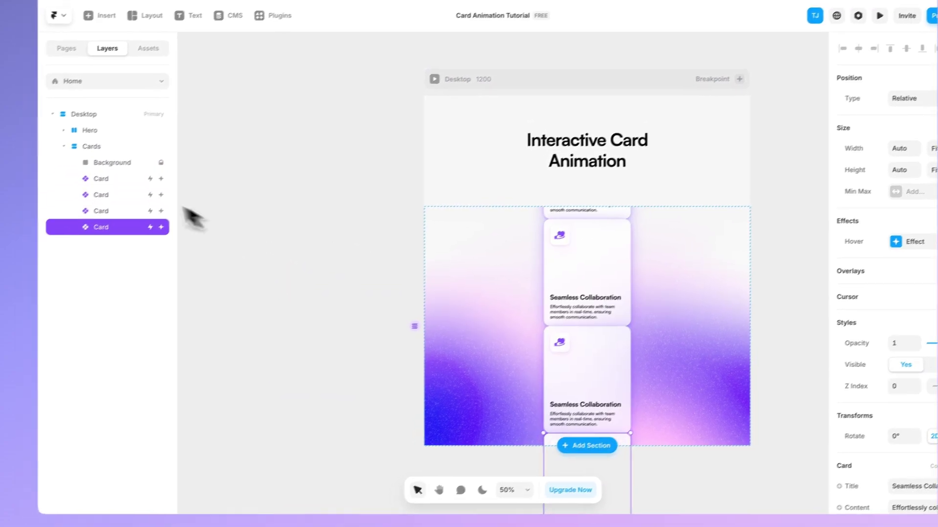
Step: Wrap all four cards in a stack with horizontal direction and Fill width
shift+click(90, 190)
right_click(90, 192)
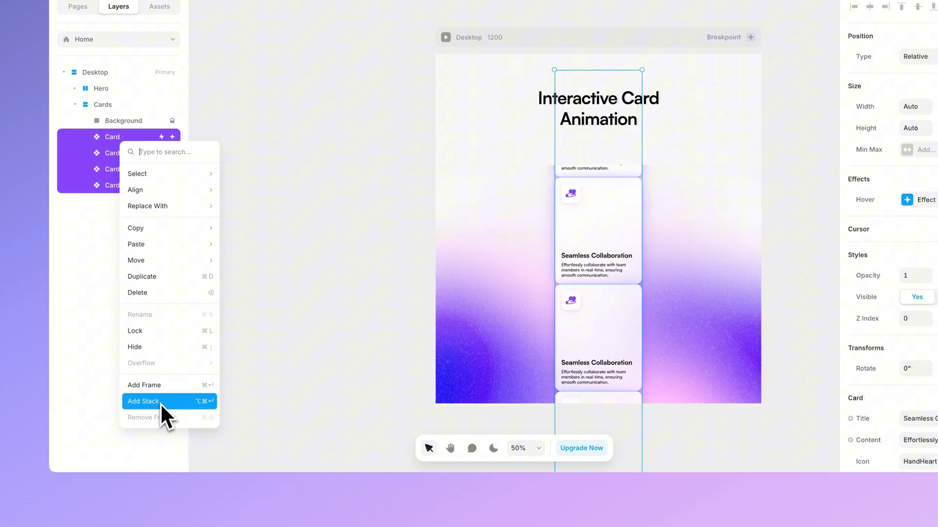
click(163, 435)
click(846, 245)
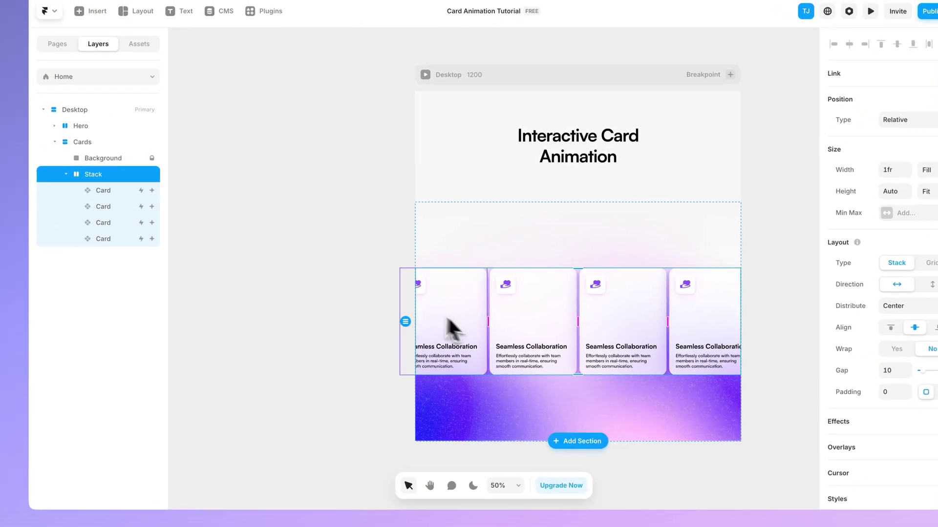
Step: Remove the hover effect from all four cards in the stack
click(143, 221)
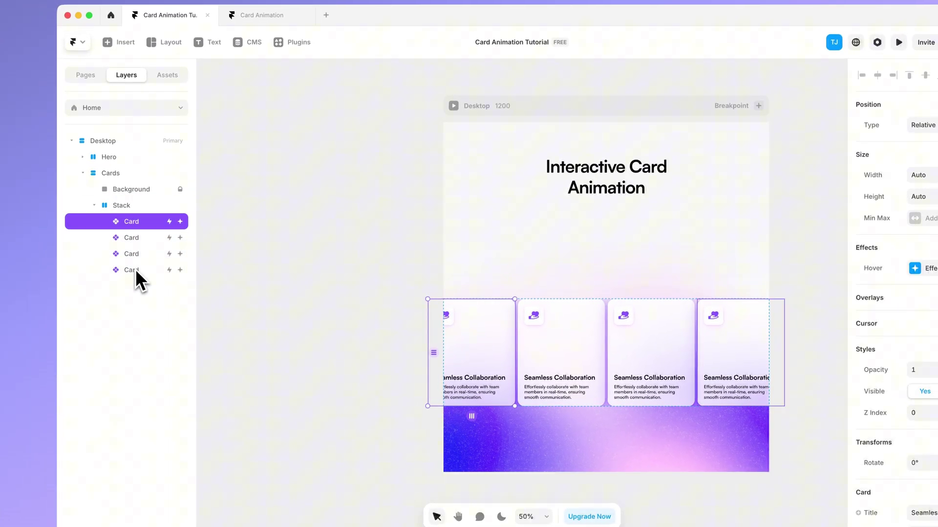
shift+click(136, 268)
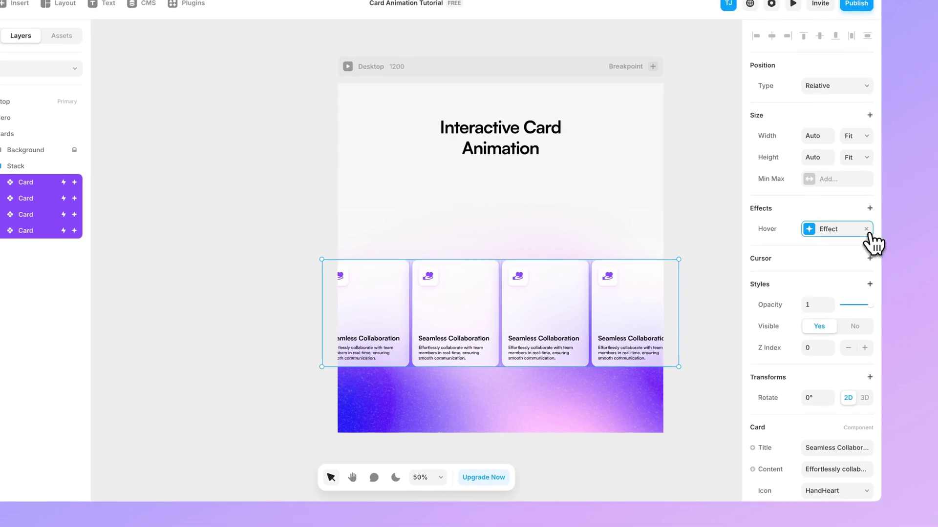
click(867, 229)
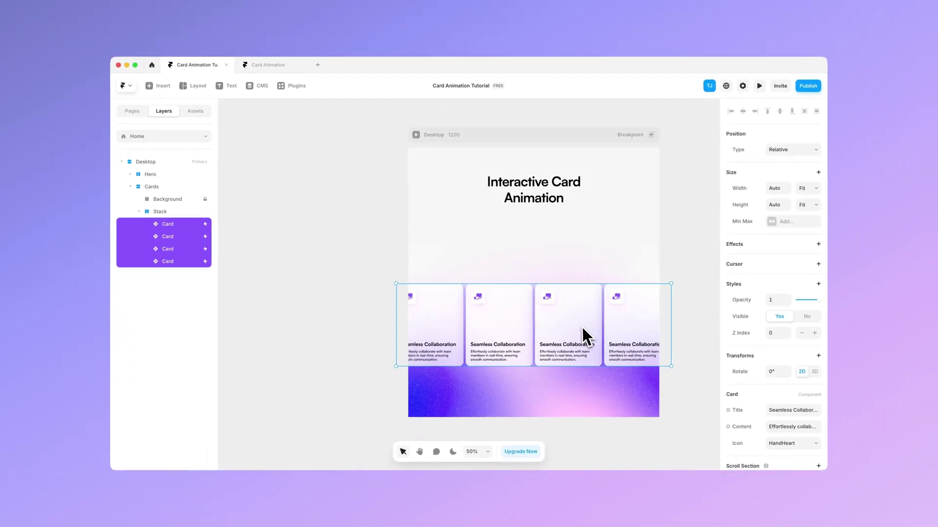
Step: Set the position type of all four selected cards to Absolute
click(791, 149)
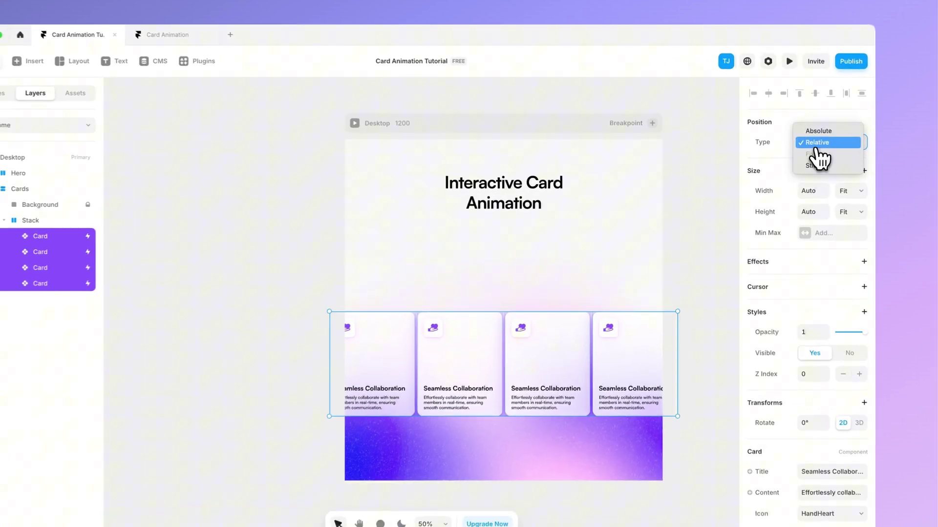
click(833, 129)
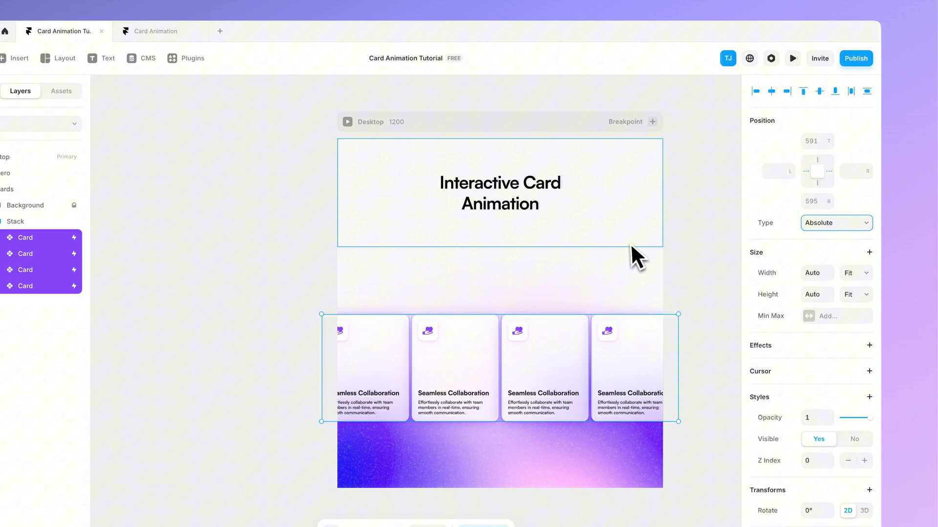
key(space)
click(752, 283)
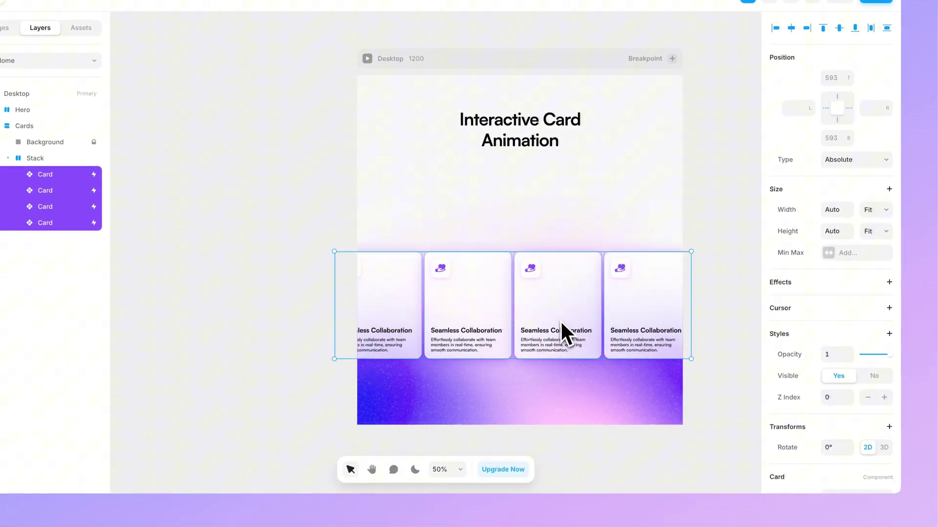
Step: Align the four cards to the horizontal center so they lie exactly on top of each other
drag(561, 320, 550, 308)
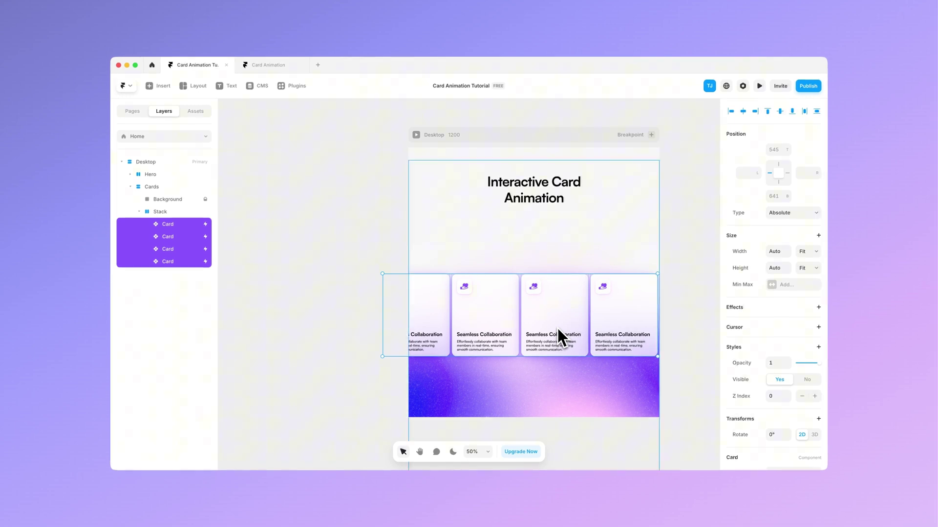
key(super+z)
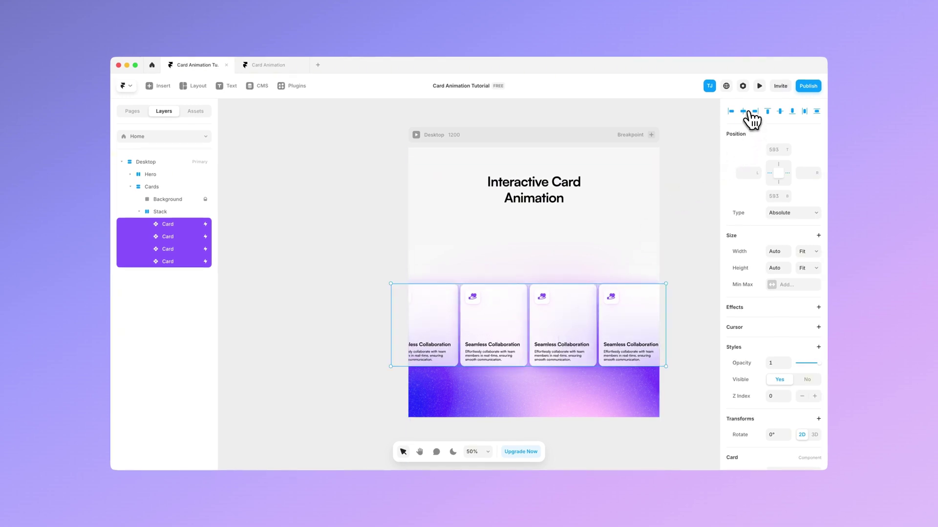
click(743, 112)
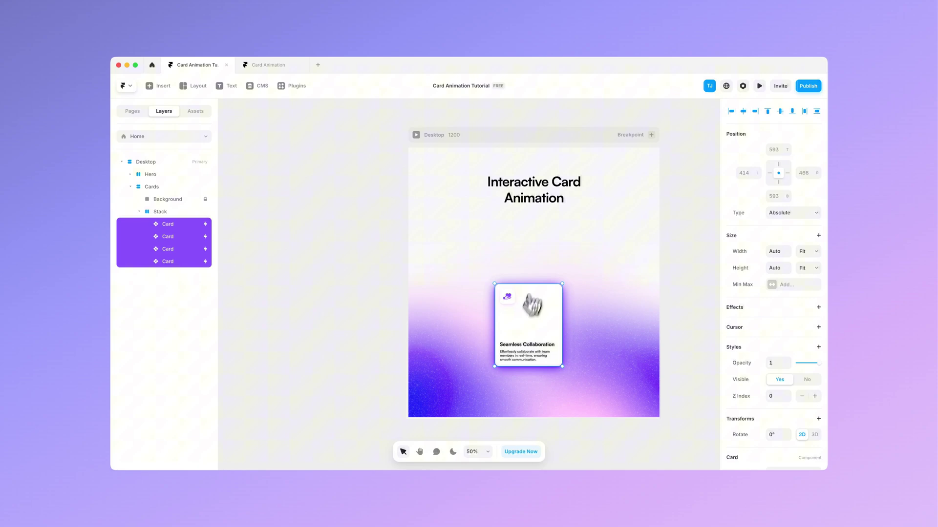
scroll(481, 346, up, 5)
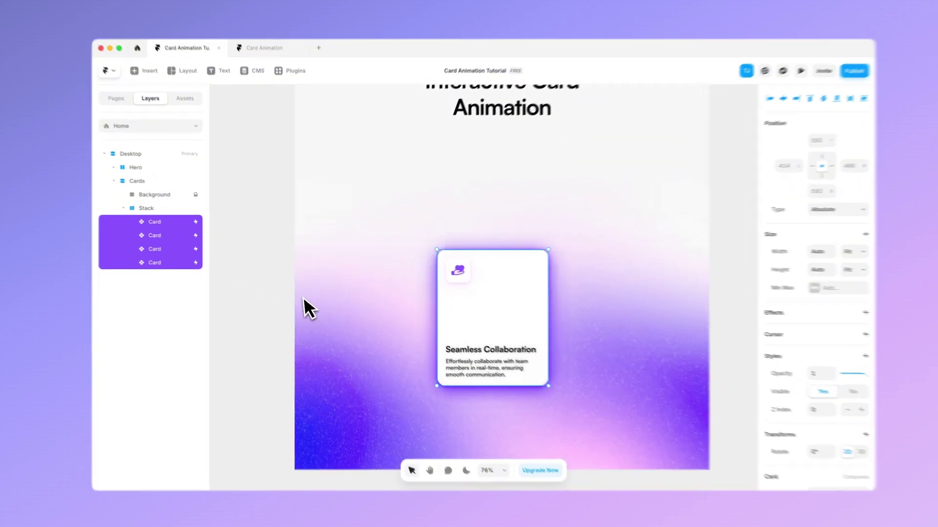
click(253, 304)
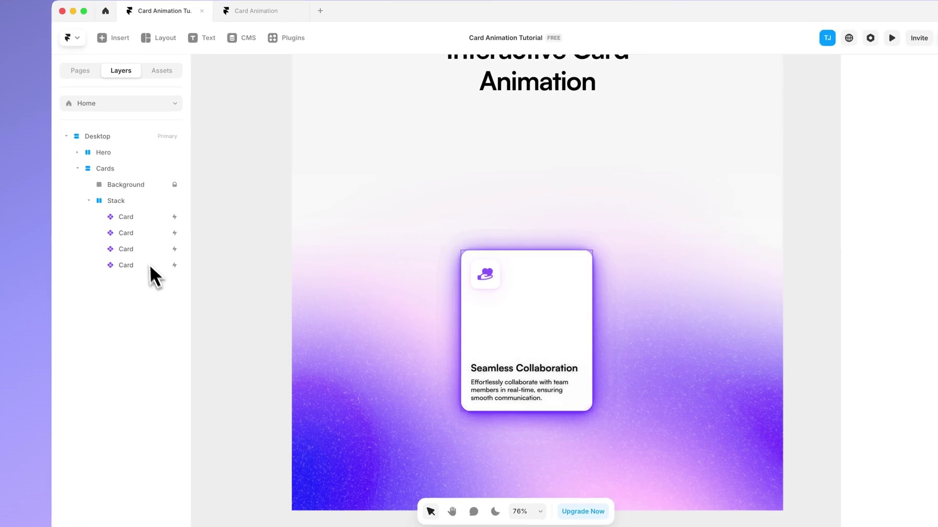
Step: Shift the third card in the stack's layer order leftward to a left offset of 294
click(180, 251)
key(shift+Left)
key(shift+Left)
key(shift+Left)
key(shift+Left)
key(shift+Left)
key(shift+Left)
key(shift+Left)
key(shift+Left)
key(shift+Left)
key(shift+Left)
key(shift+Left)
key(shift+Left)
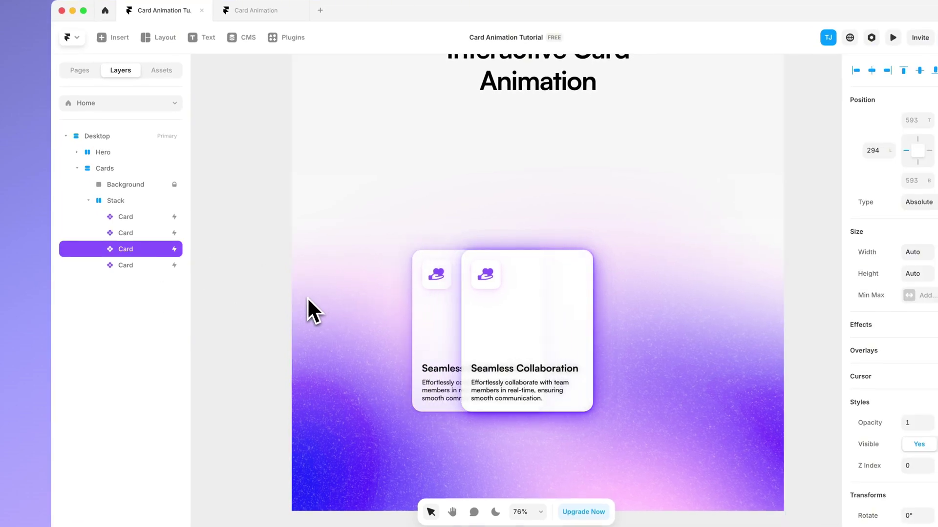
Step: Shift the second card in the stack's layer order leftward to a left offset of 174
click(144, 233)
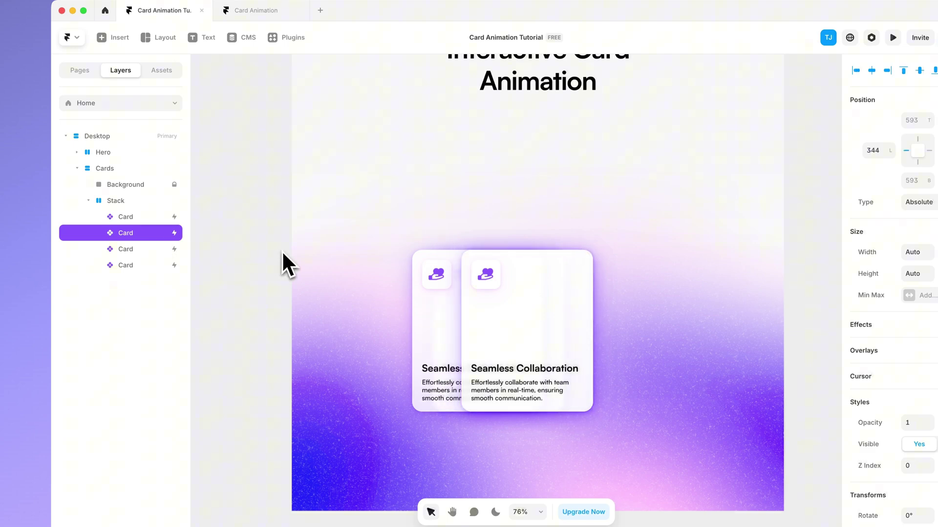
key(shift+Left)
key(shift+Left)
key(shift+Left)
key(shift+Left)
key(shift+Left)
key(shift+Left)
key(shift+Left)
key(shift+Left)
key(shift+Left)
key(shift+Left)
key(shift+Left)
key(shift+Left)
key(shift+Left)
key(shift+Left)
key(shift+Left)
key(shift+Left)
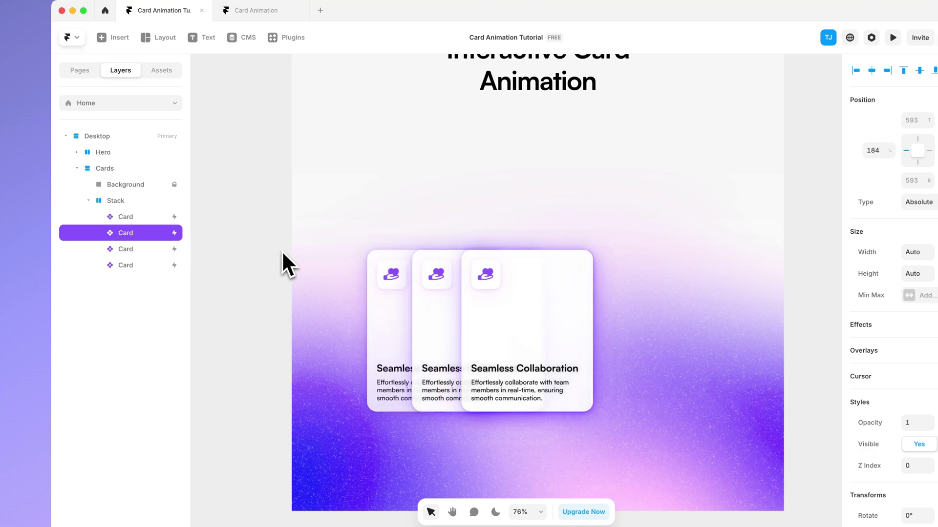
Step: Shift the first card in the stack's layer order leftward to a left offset of 44
click(161, 217)
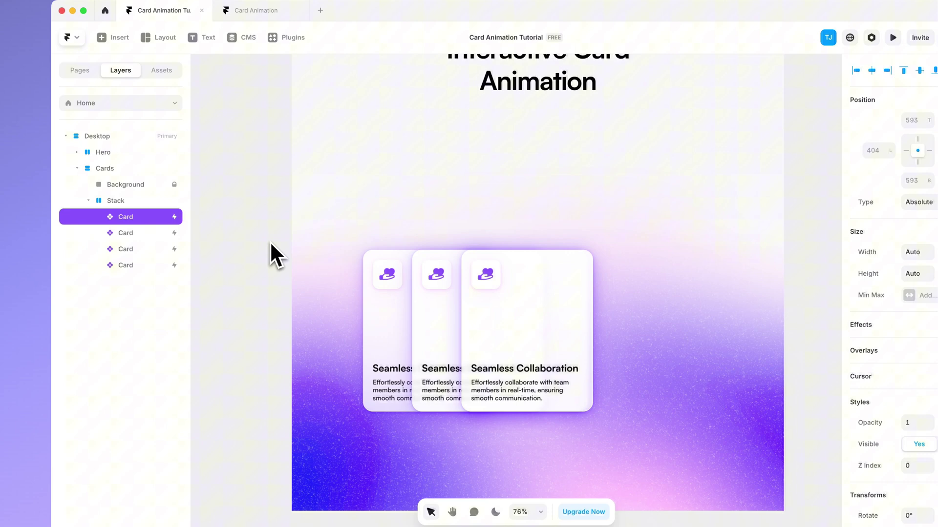
key(shift+Left)
key(shift+Left)
key(shift+Left)
key(shift+Left)
key(shift+Left)
key(shift+Left)
key(shift+Left)
key(shift+Left)
key(shift+Left)
key(shift+Left)
key(shift+Left)
key(shift+Left)
key(shift+Left)
key(shift+Left)
key(shift+Left)
key(shift+Left)
key(shift+Left)
key(shift+Left)
key(shift+Left)
key(shift+Left)
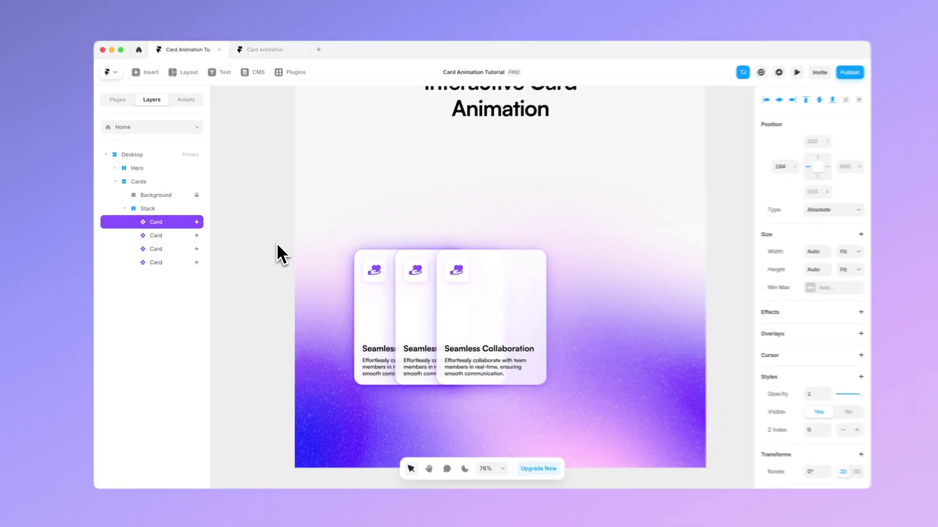
key(shift+Left)
key(shift+Left)
key(shift+Left)
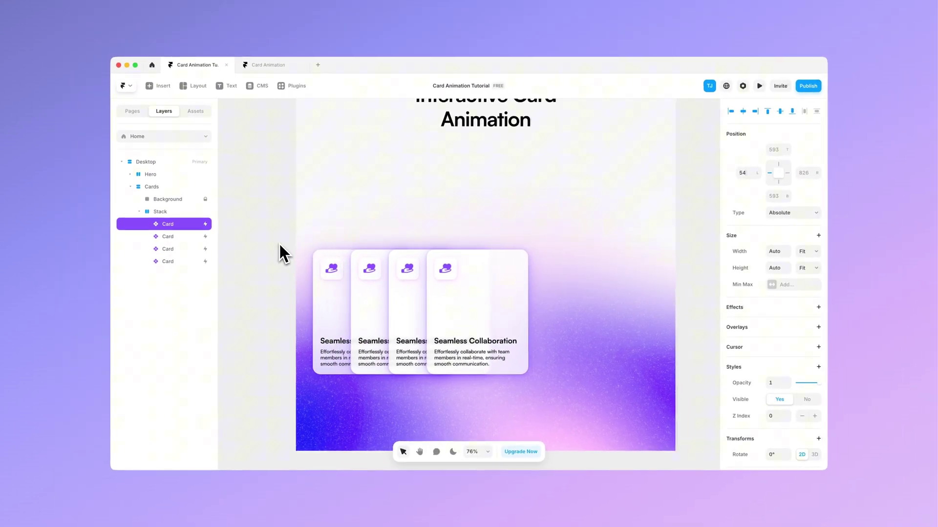
key(shift+Left)
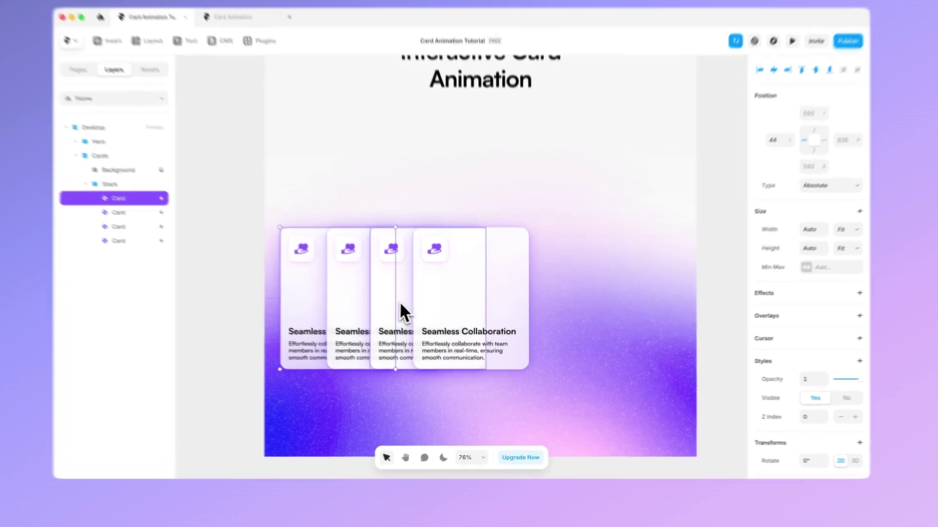
Step: Rotate the third card, directly behind the front card, to -10°
click(405, 288)
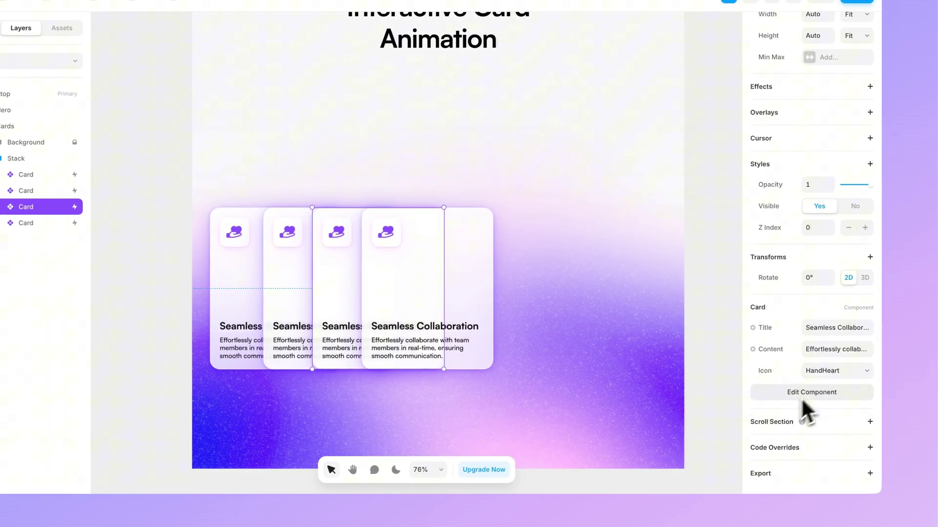
scroll(828, 242, up, 3)
scroll(828, 242, down, 3)
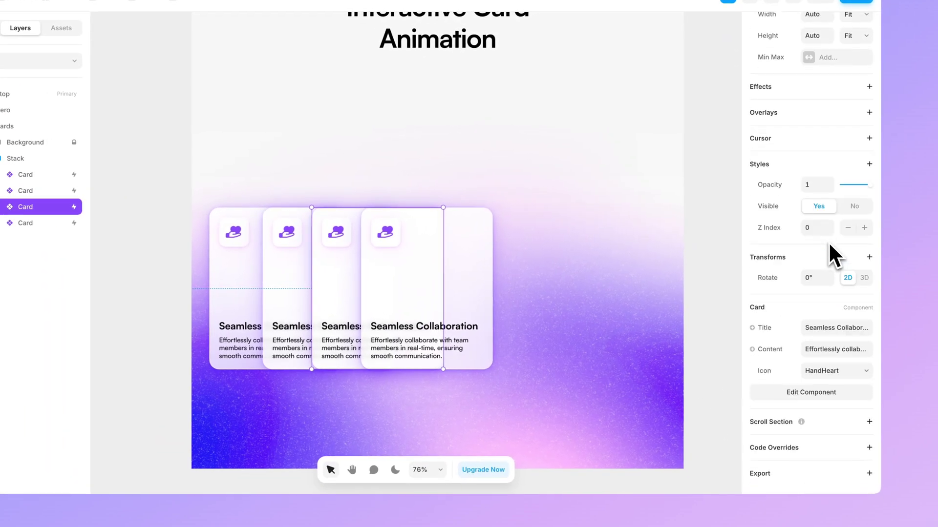
click(810, 278)
text(-10)
key(Return)
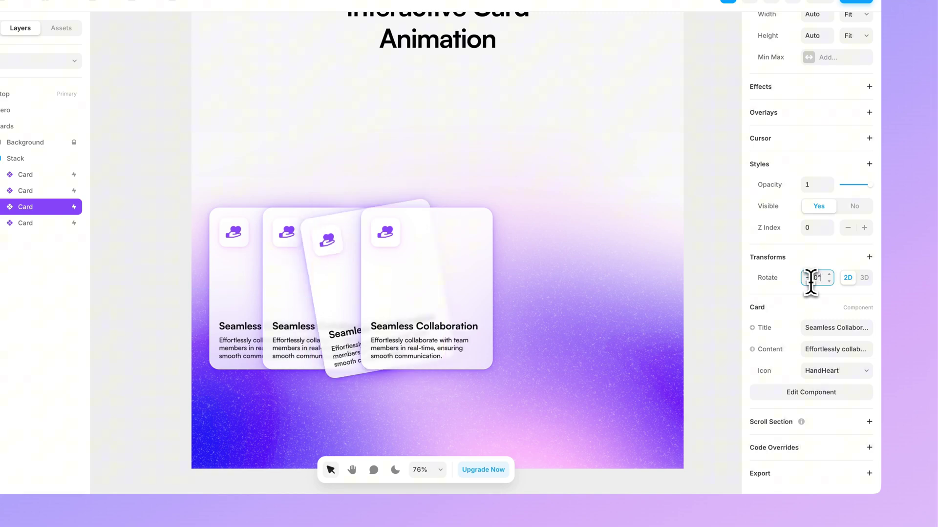
Step: Rotate the second card in the stack to -20°
click(277, 295)
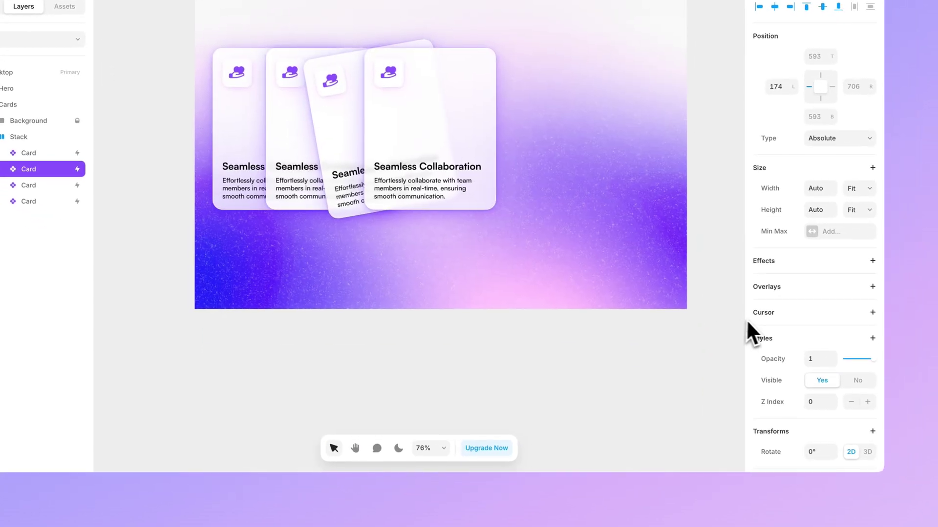
text(-20)
key(Return)
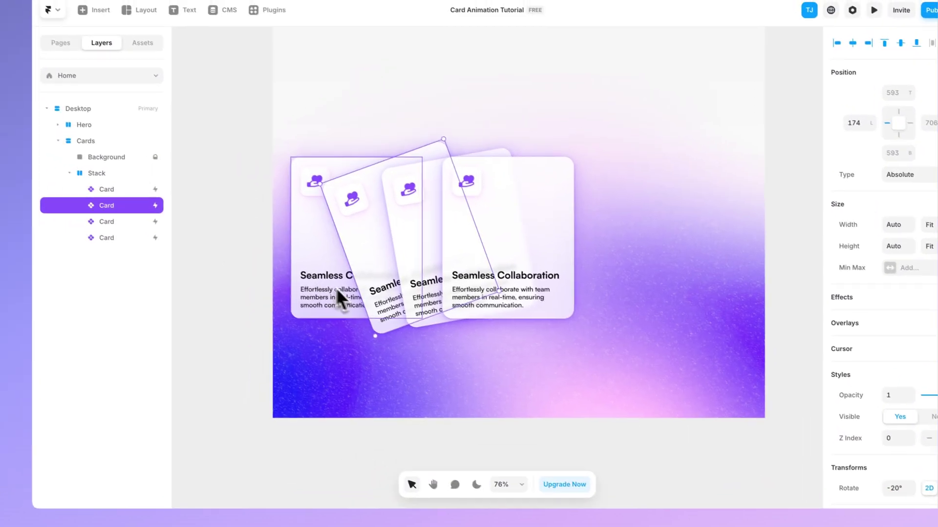
Step: Rotate the first, rearmost card in the stack to -30°
click(255, 250)
scroll(812, 394, down, 2)
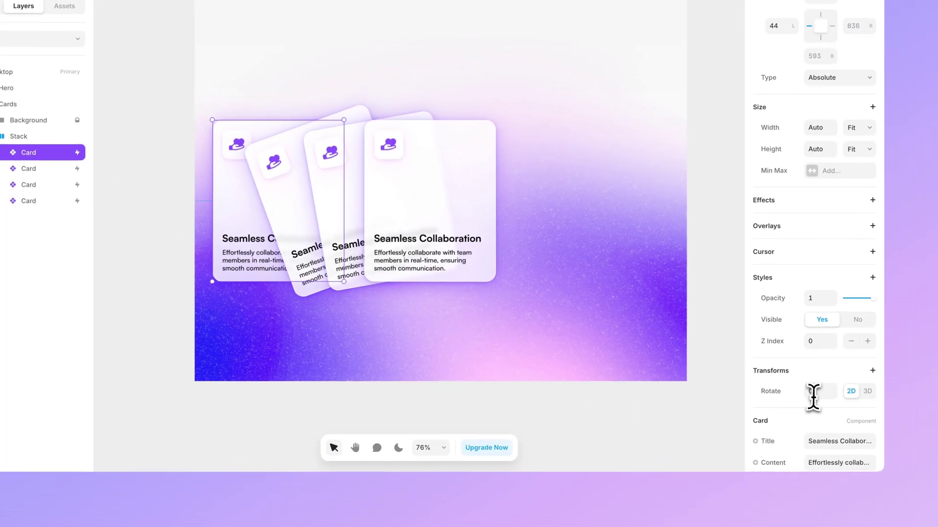
click(815, 390)
text(-30)
key(Return)
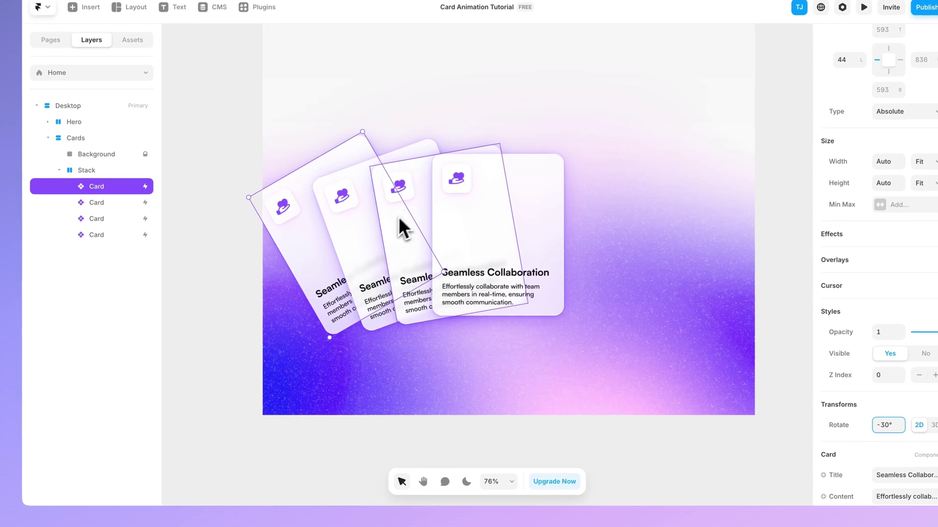
Step: Nudge the -10° card down slightly and the -20° card down a little more to form a fan arc
click(397, 216)
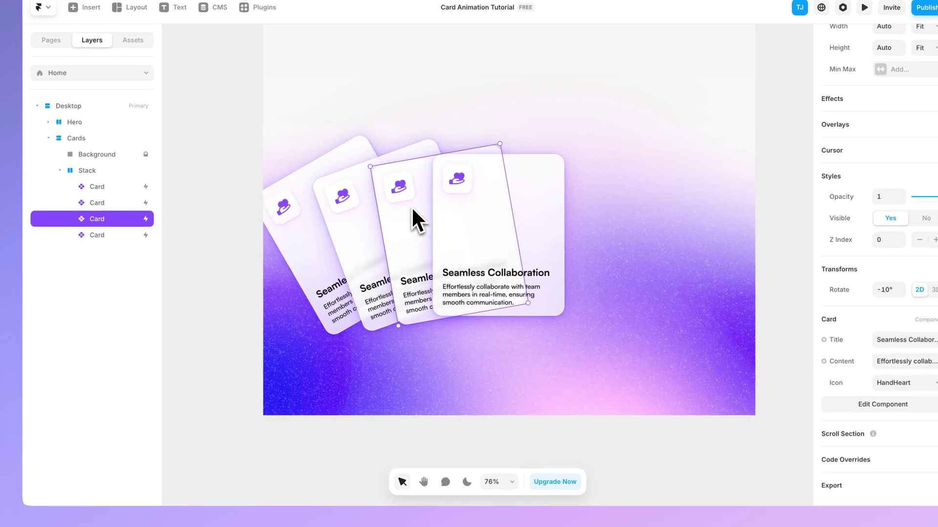
click(361, 229)
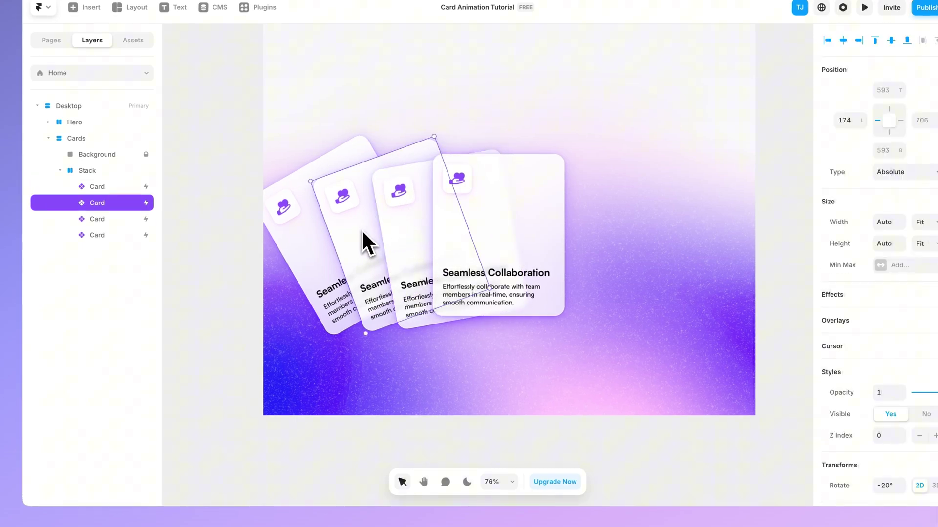
Step: Move the -30° card down to a top offset of 633 and right to a left offset of 54
click(305, 262)
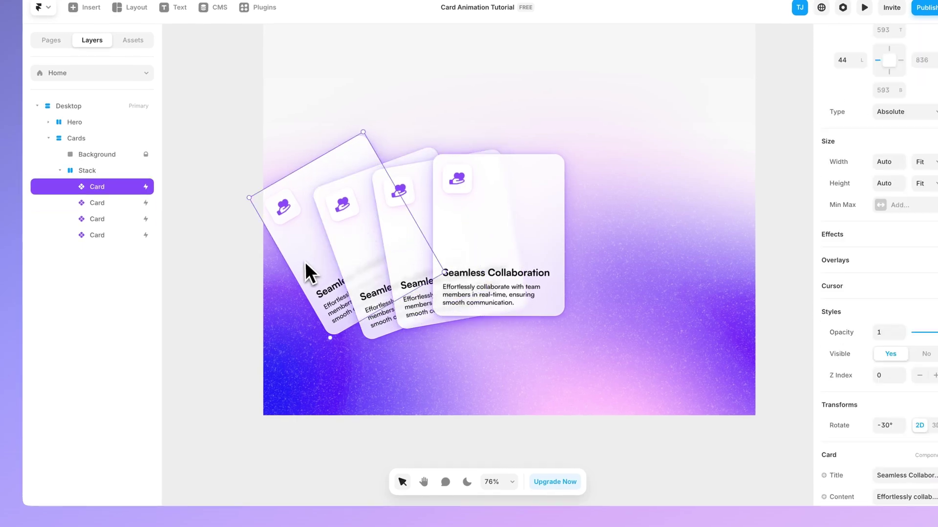
key(shift+Down)
key(shift+Down)
key(shift+Down)
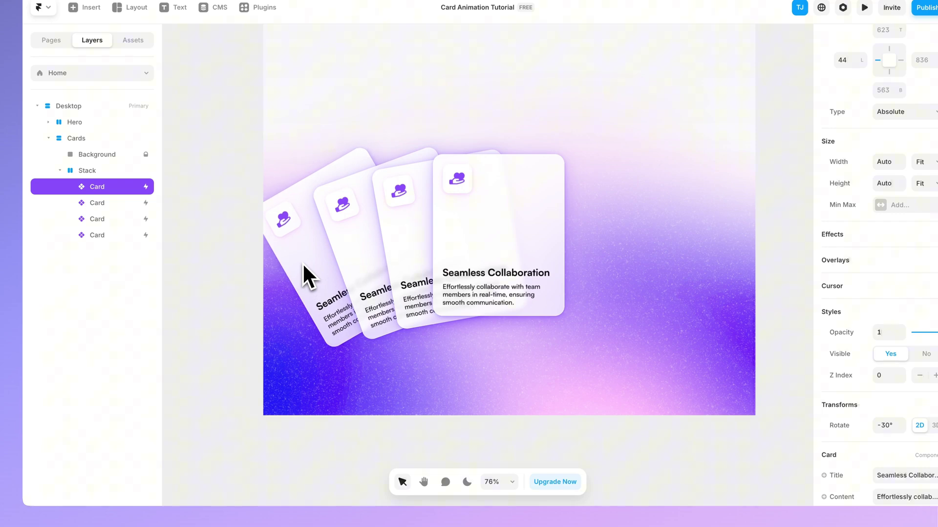
key(shift+Down)
key(shift+Right)
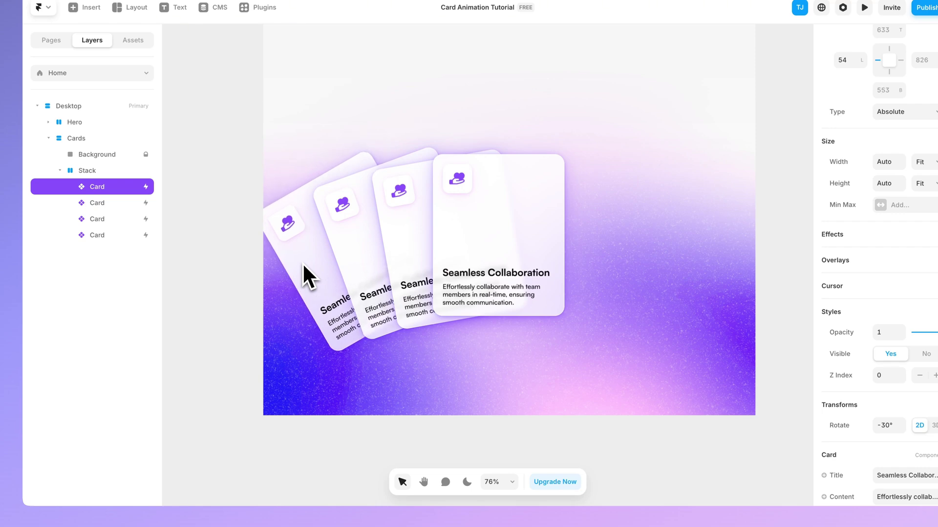
Step: Tighten the fan by nudging the two rearmost cards slightly right, and all three rotated cards right together
shift+click(349, 244)
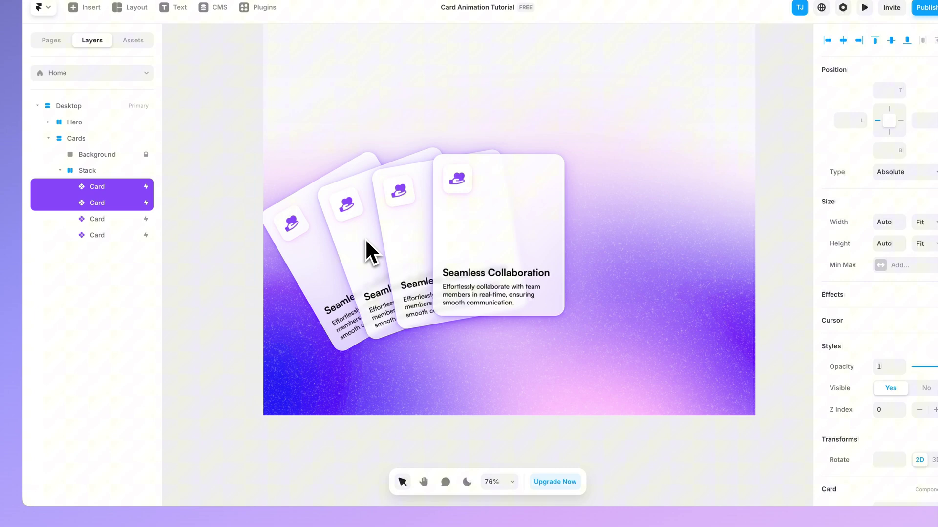
click(406, 236)
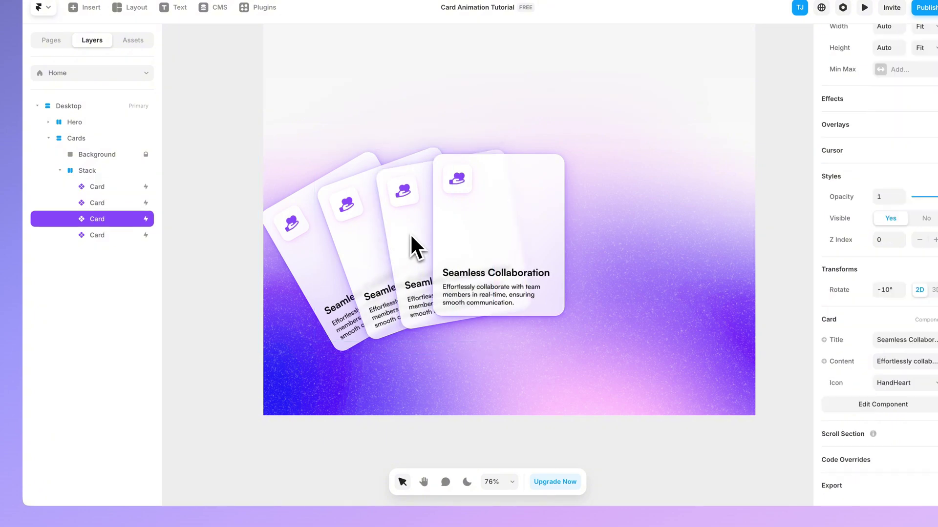
shift+click(361, 242)
shift+click(315, 247)
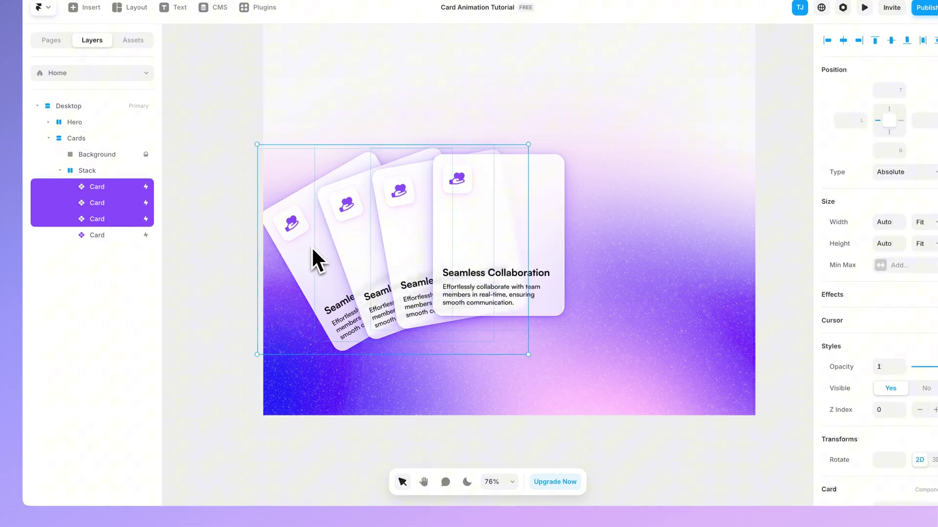
click(234, 234)
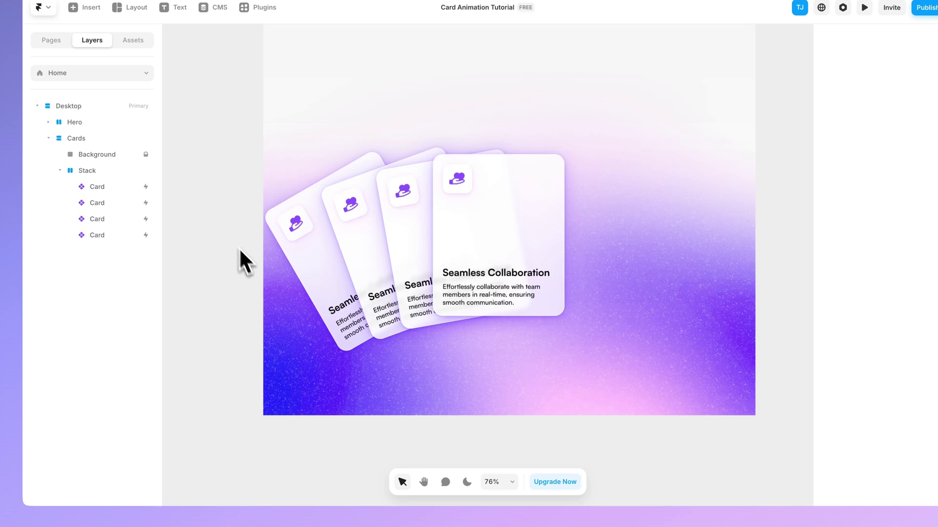
Step: Turn the Stack holding the four fanned cards into a new component named CardsSlideshow and open it for editing
scroll(255, 271, down, 2)
scroll(257, 274, up, 2)
scroll(441, 296, down, 2)
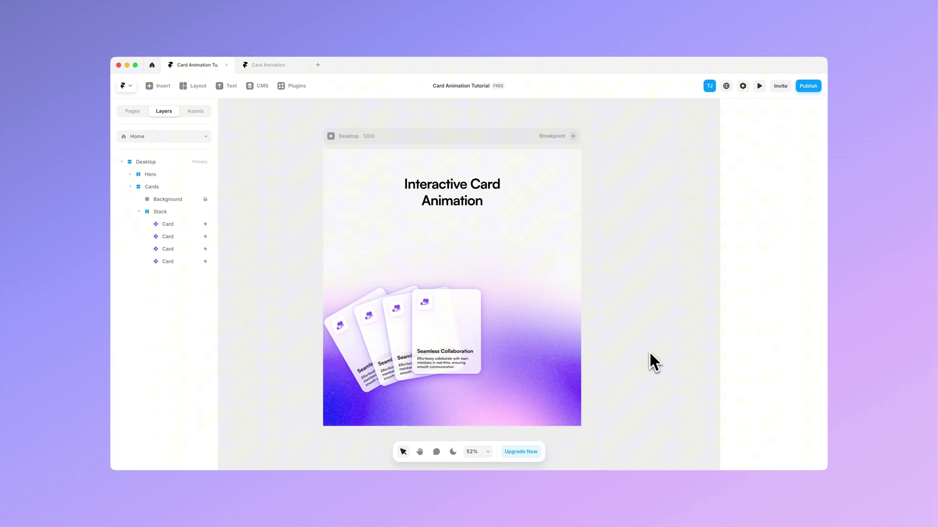
click(163, 212)
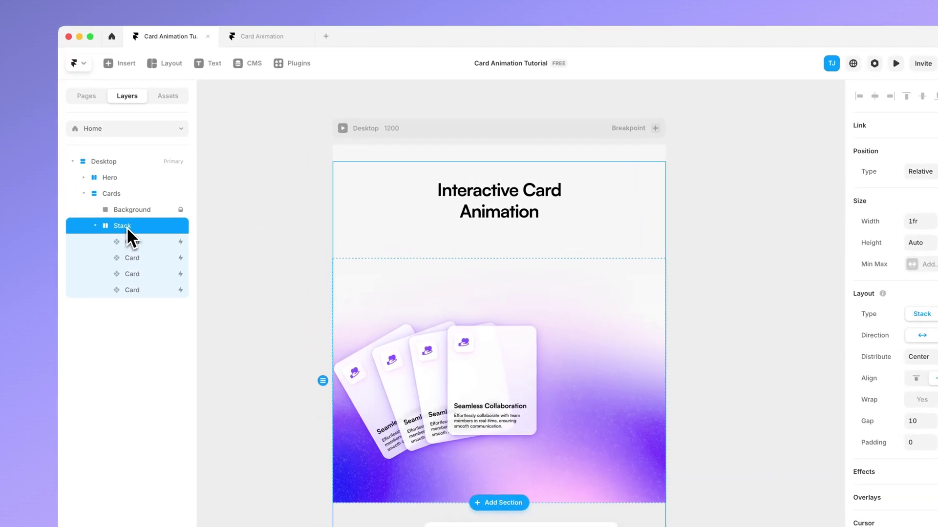
right_click(127, 227)
click(141, 236)
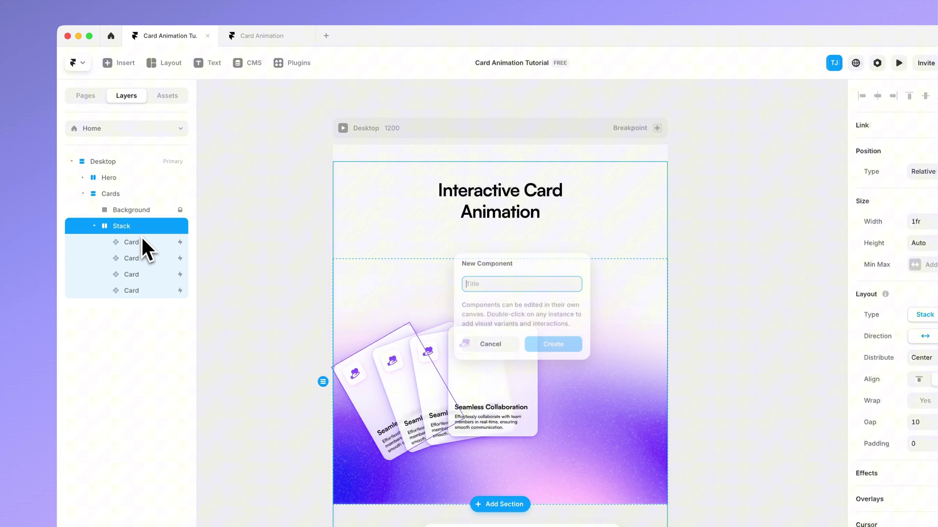
text(Cards)
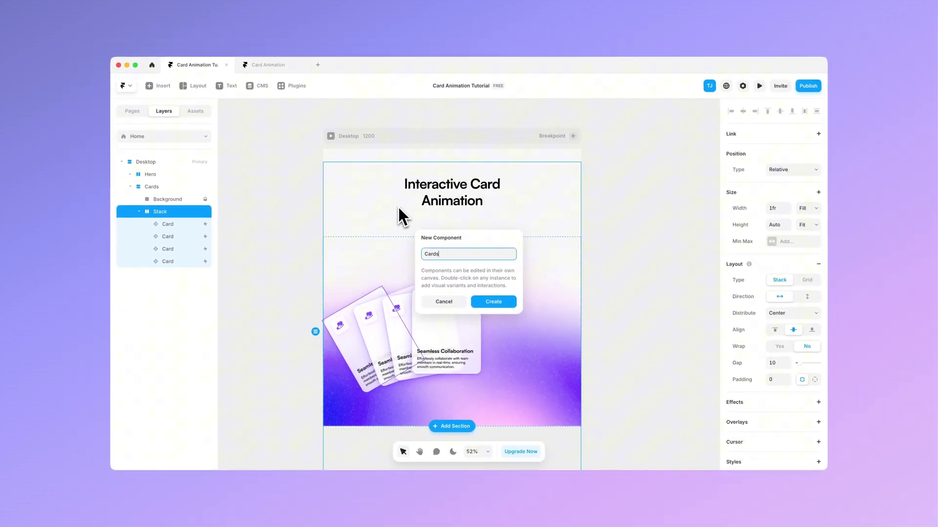
text(Slideshow)
key(Return)
click(385, 190)
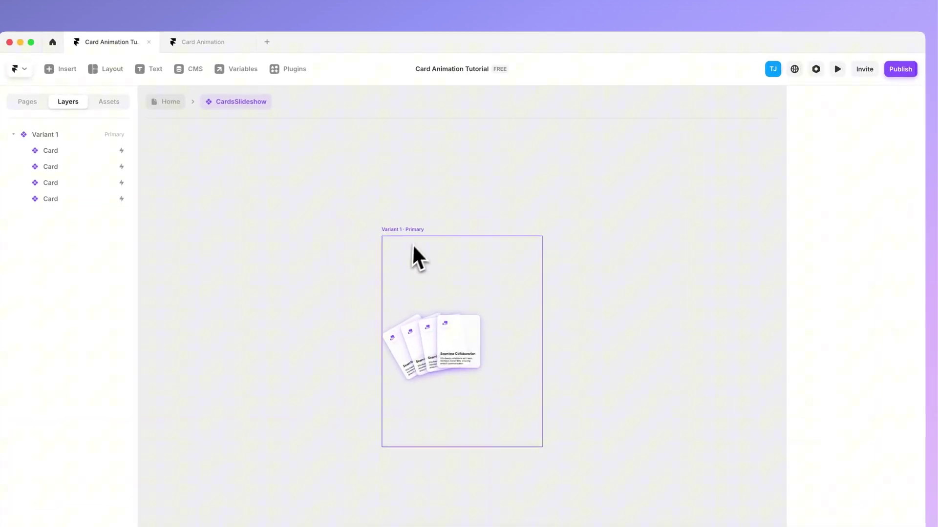
Step: Give Variant 1 a fixed height and shrink its frame around the cards to a height of 750
click(406, 239)
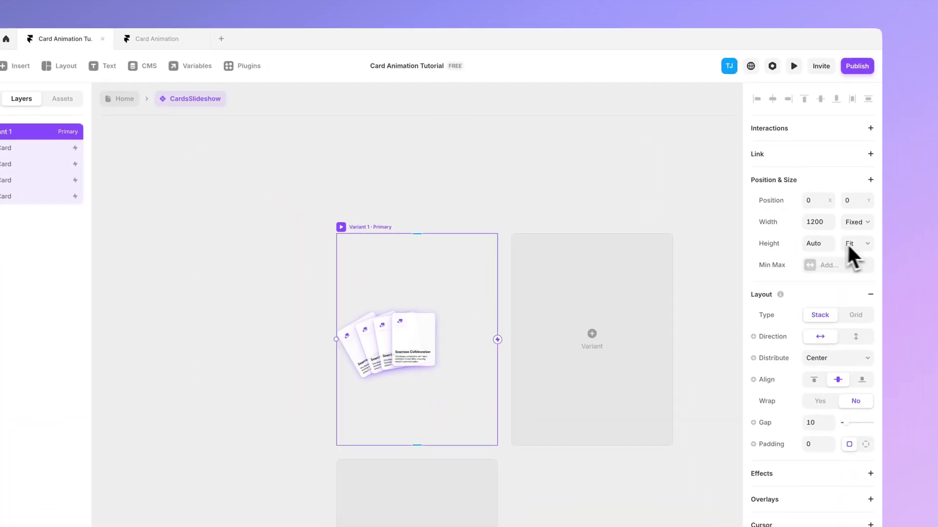
mouse_move(417, 234)
mouse_down()
mouse_move(413, 266)
mouse_move(436, 263)
mouse_up()
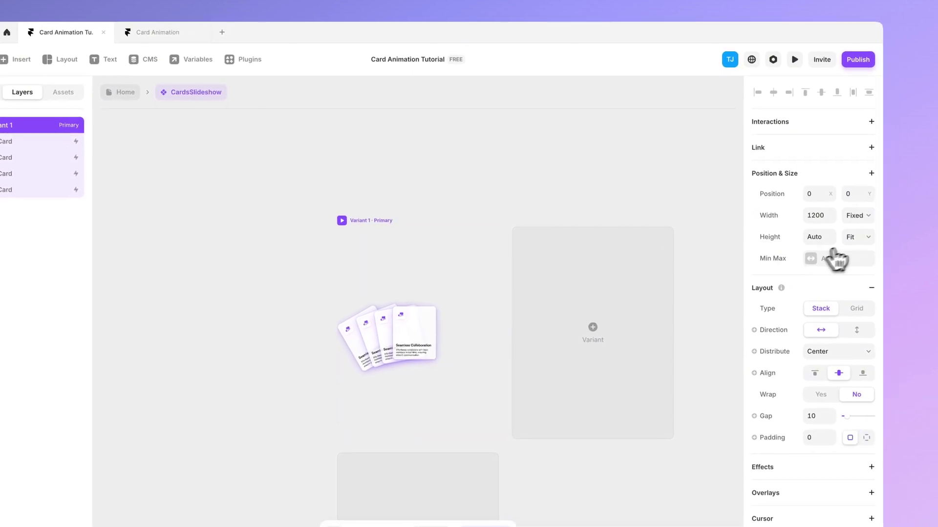
click(878, 237)
click(855, 201)
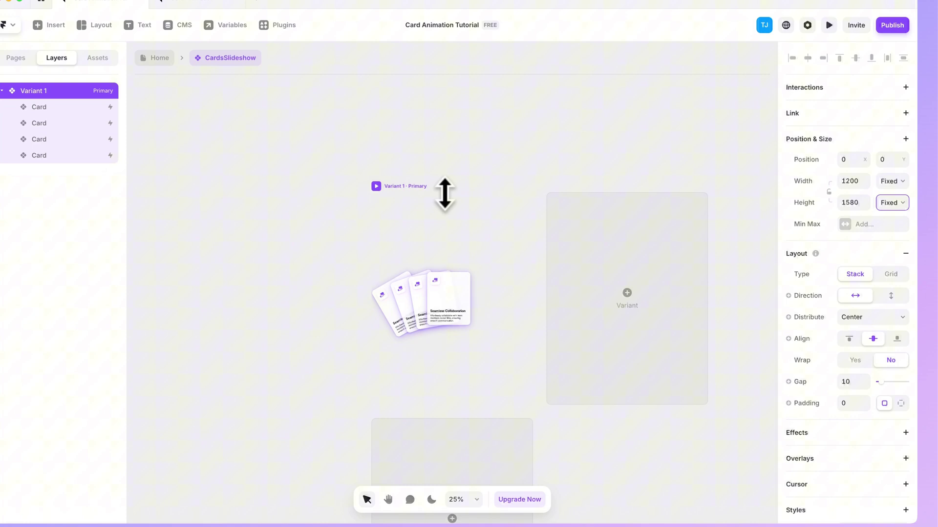
drag(405, 227, 407, 314)
drag(444, 279, 444, 304)
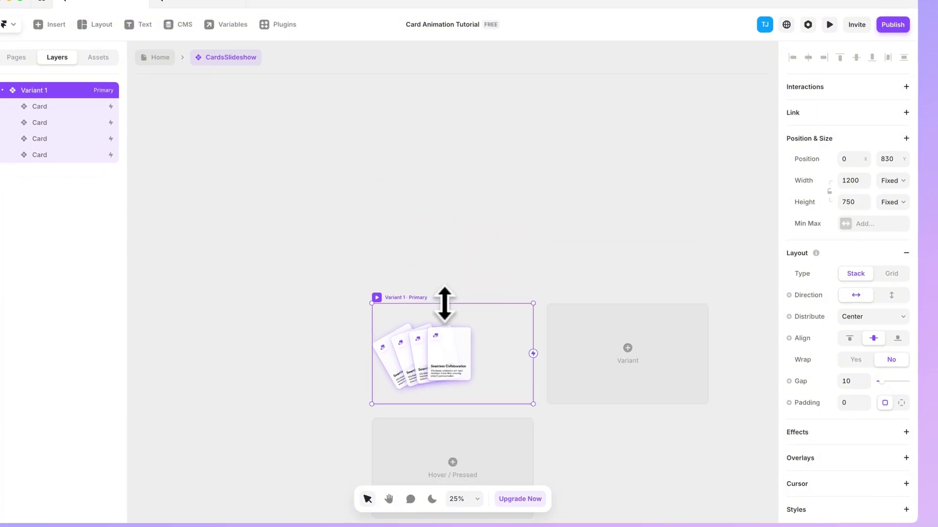
click(440, 290)
Step: Set the overflow of Variant 1 to Visible
scroll(385, 369, up, 5)
scroll(582, 368, up, 2)
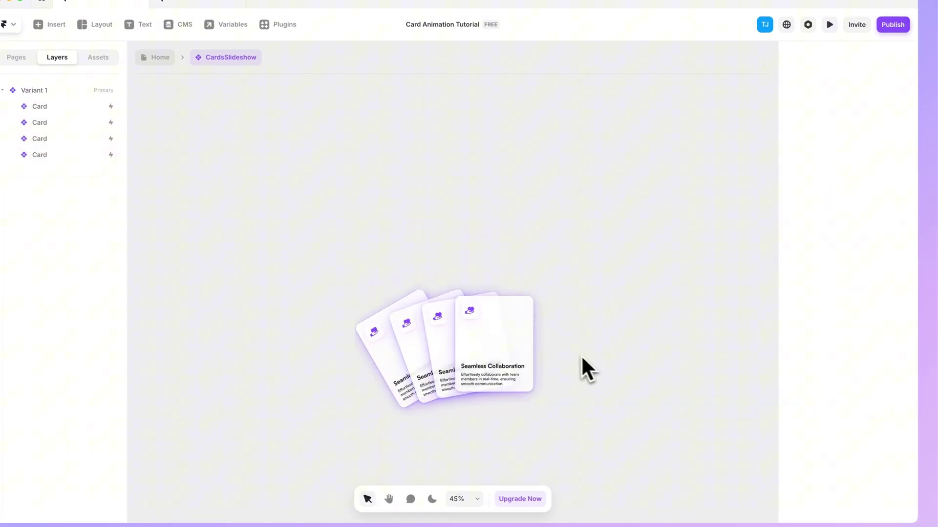
click(396, 243)
scroll(861, 374, down, 5)
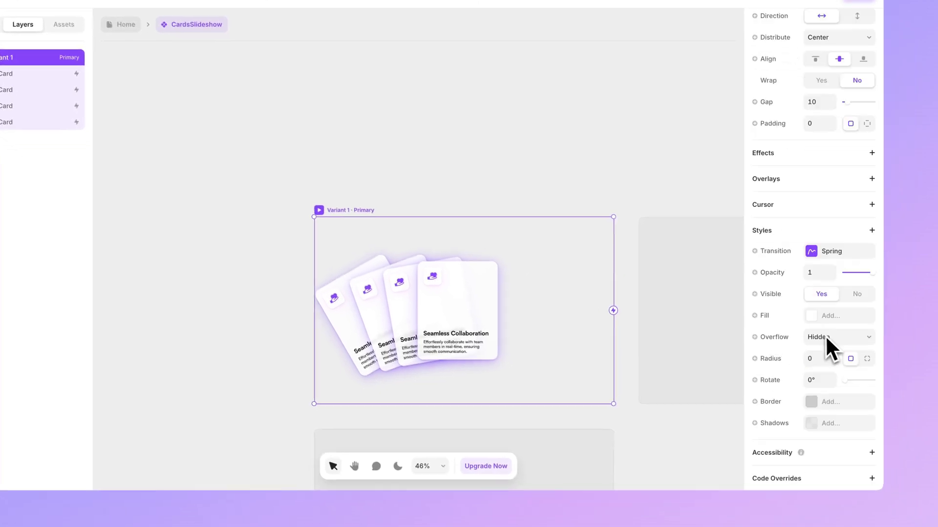
click(859, 370)
click(824, 346)
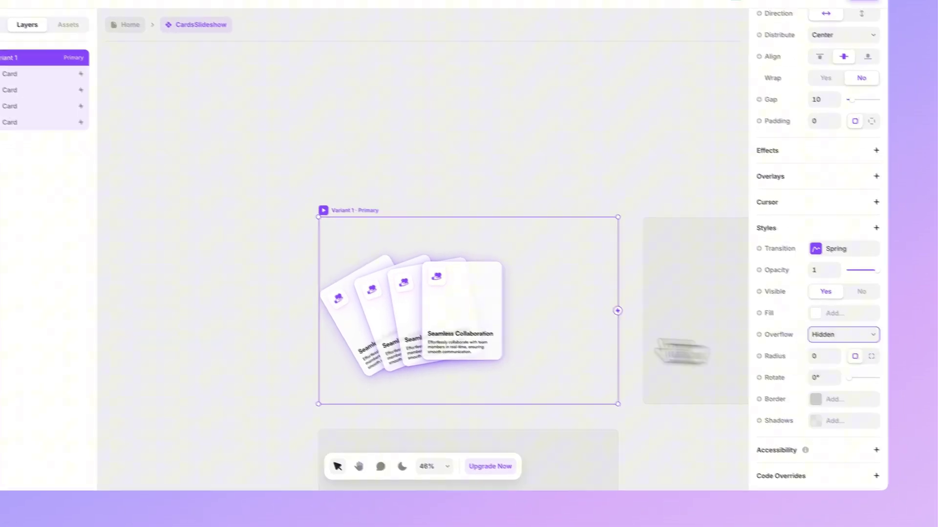
click(281, 308)
scroll(369, 304, up, 4)
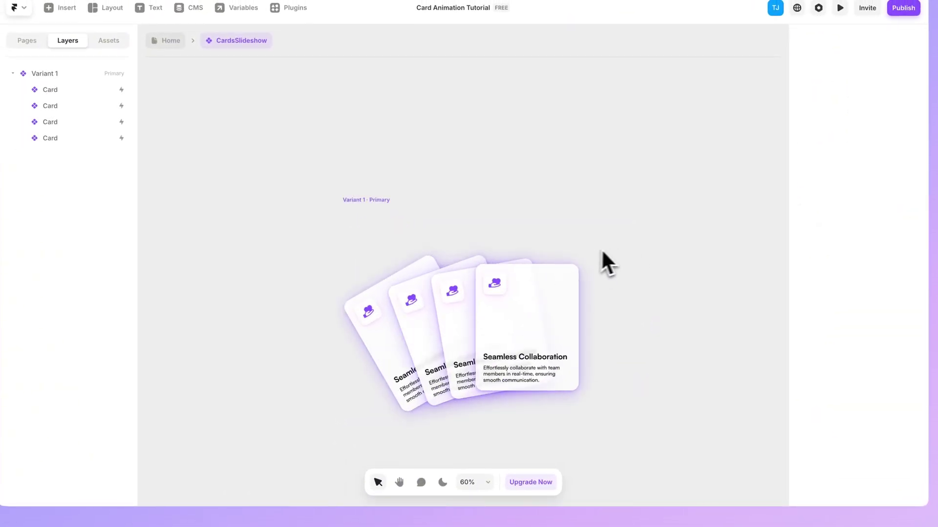
Step: Nudge the rearmost card in Variant 1 slightly right and down to even out the fan
scroll(589, 251, right, 1)
scroll(586, 269, right, 2)
scroll(460, 261, down, 4)
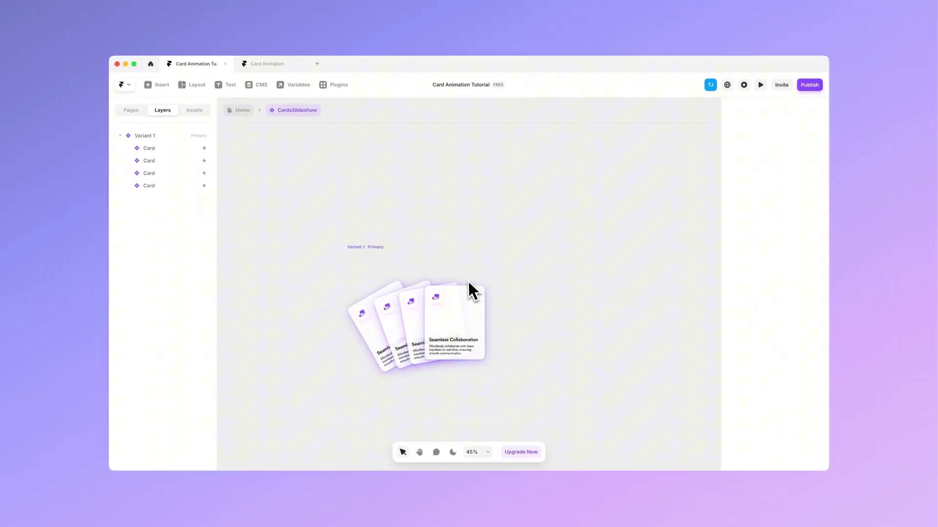
scroll(453, 277, up, 2)
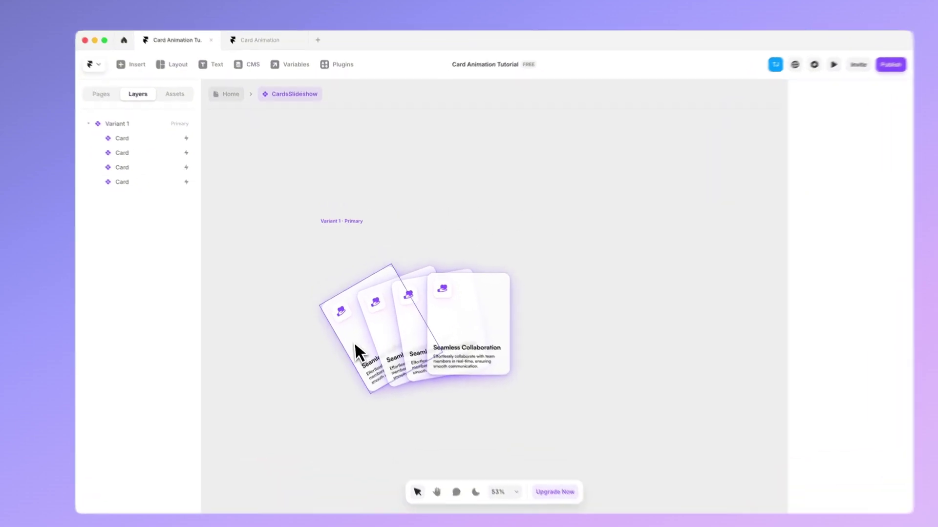
click(347, 312)
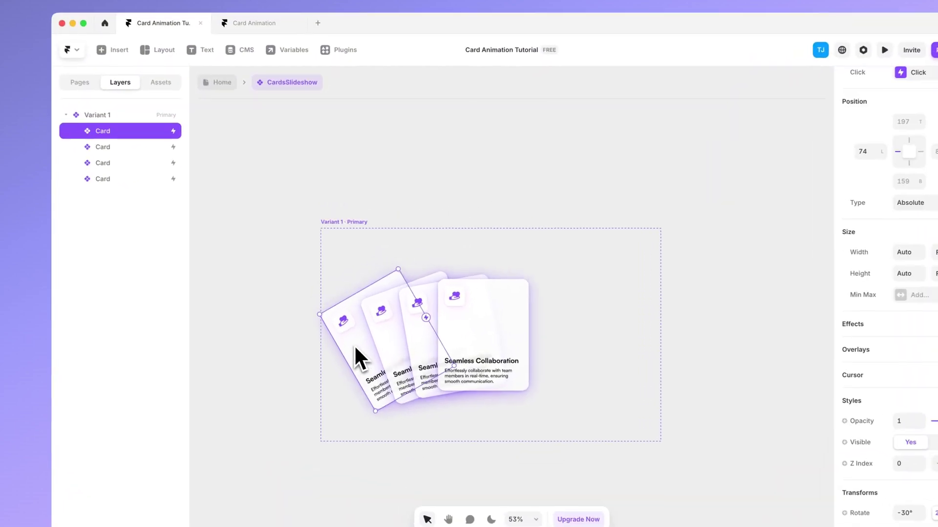
click(377, 146)
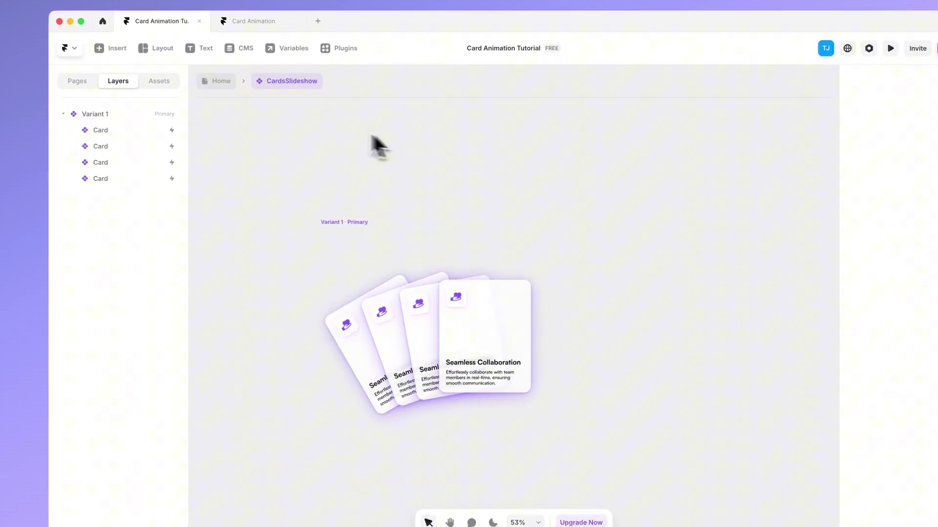
Step: Add an absolute-positioned Slideshow Arrow instance to Variant 1, just right of the front card at a right offset of 391
click(159, 80)
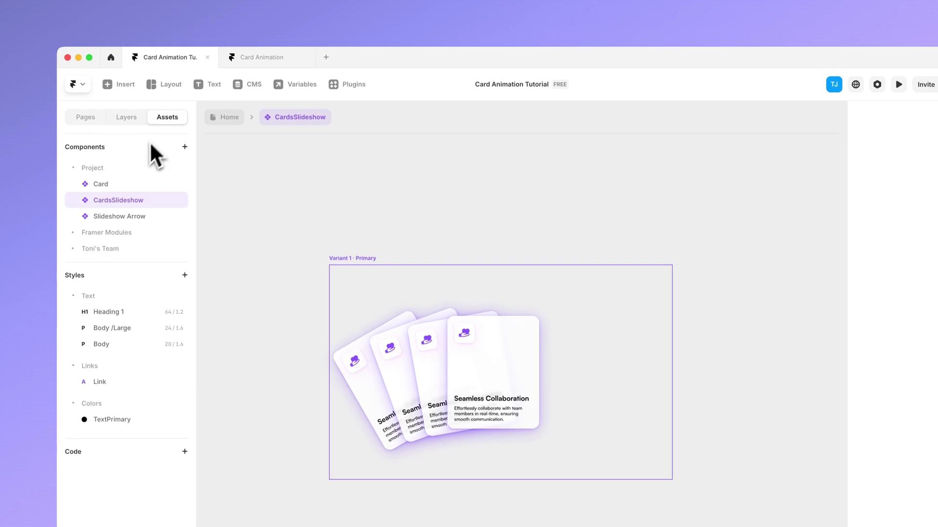
drag(175, 240, 608, 390)
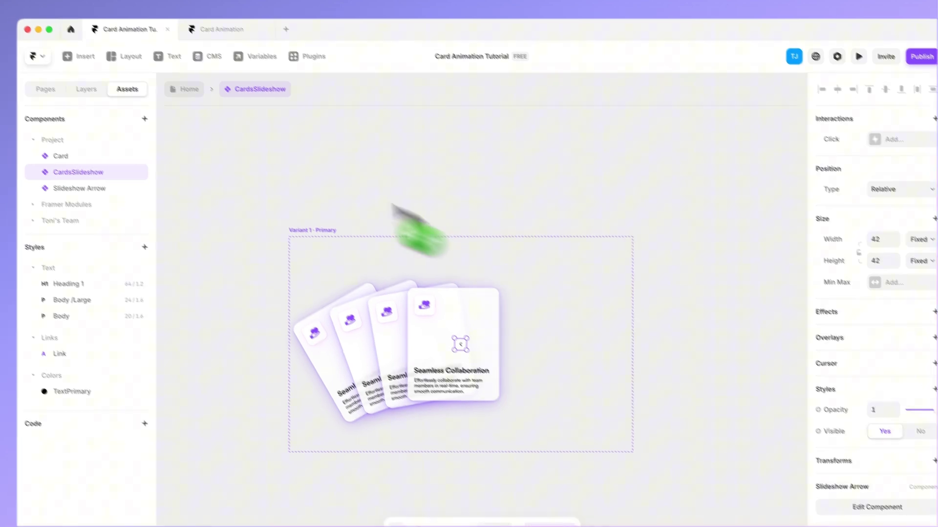
click(77, 82)
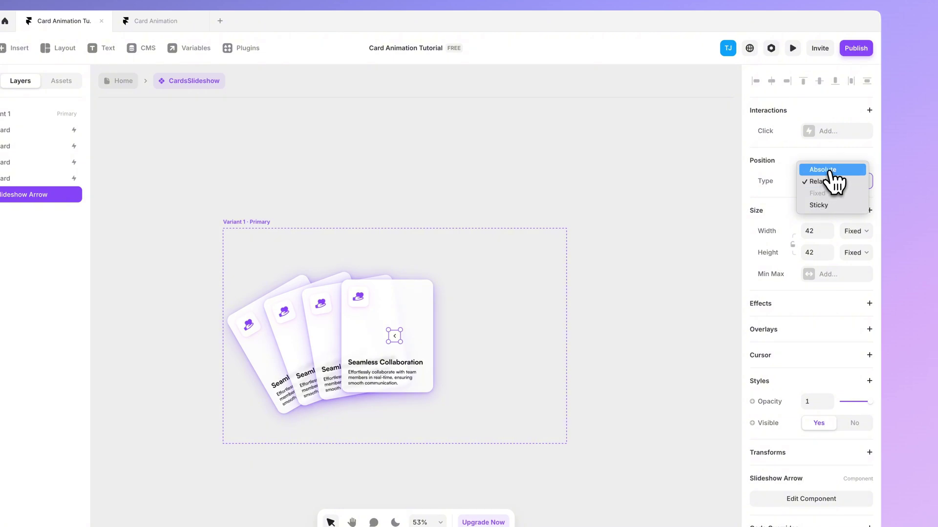
click(826, 170)
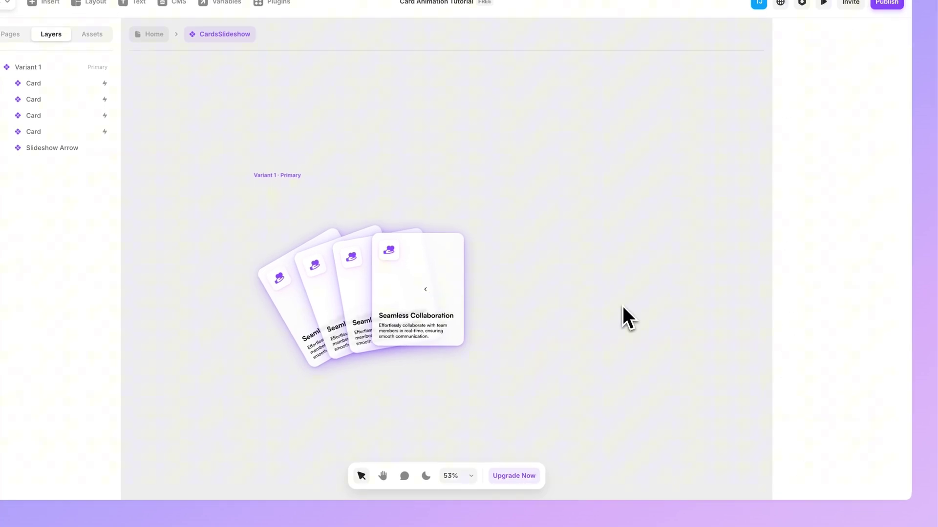
click(478, 289)
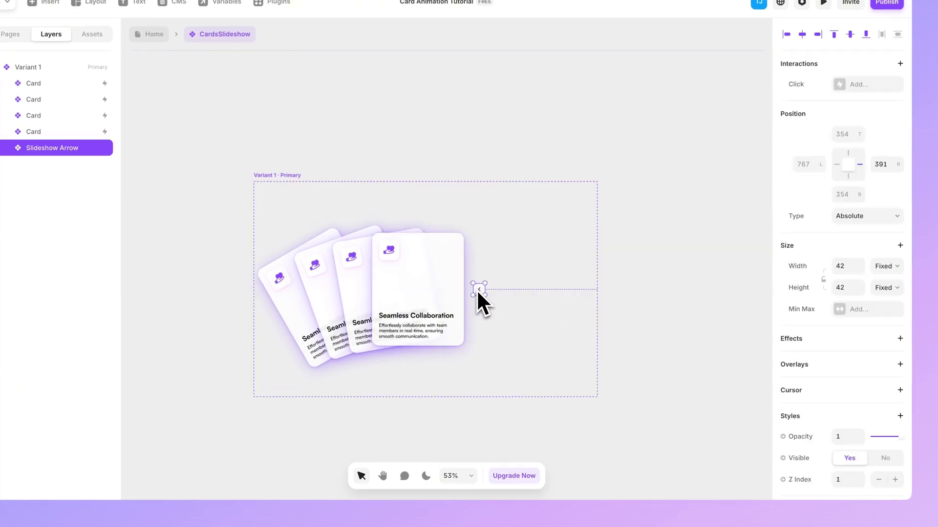
Step: Rotate the Slideshow Arrow by 180° so that it points right
scroll(787, 372, down, 5)
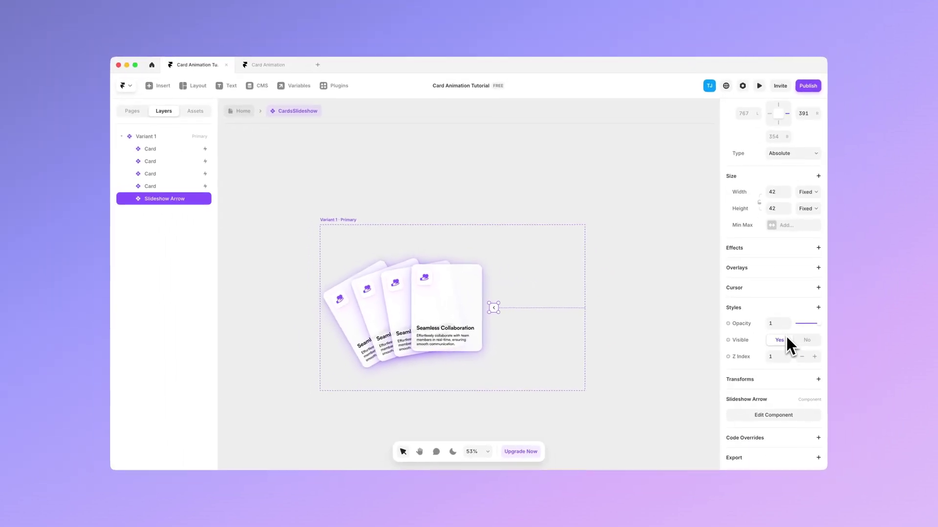
scroll(786, 335, down, 1)
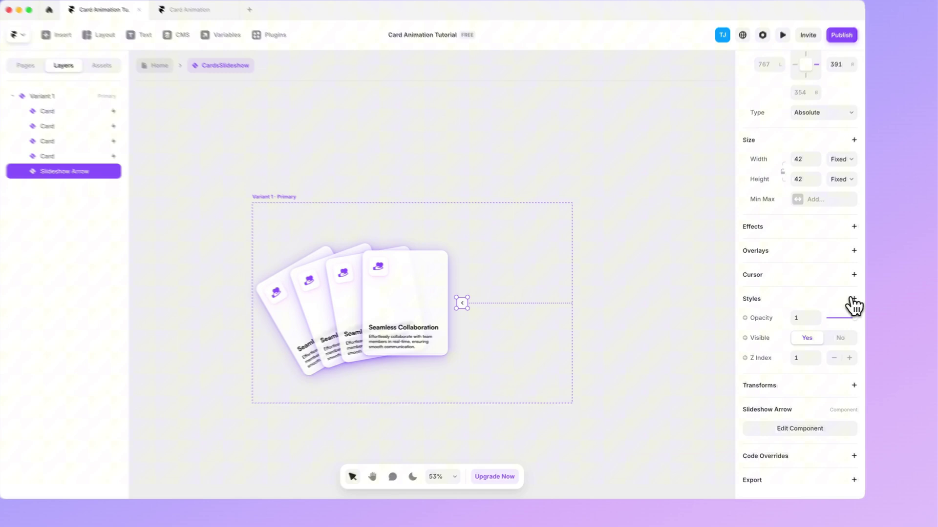
click(818, 304)
click(764, 281)
scroll(801, 268, up, 3)
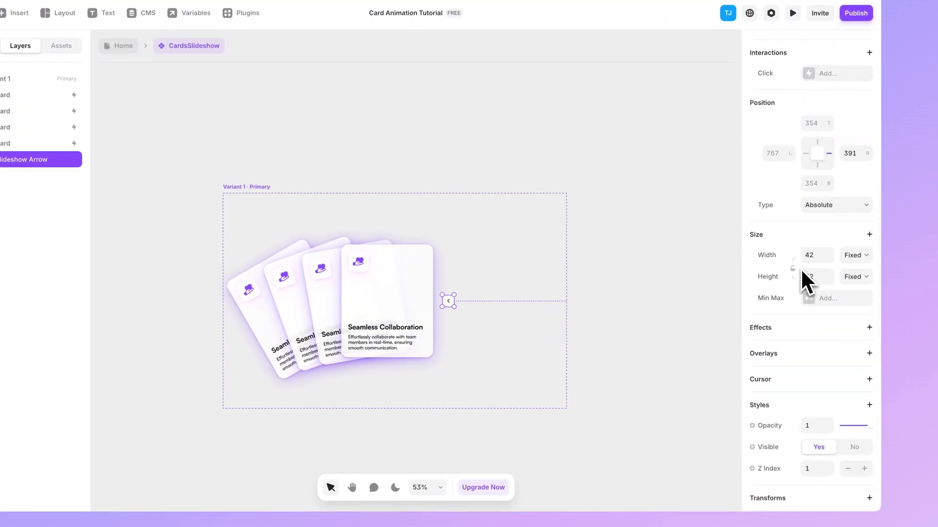
scroll(801, 269, down, 3)
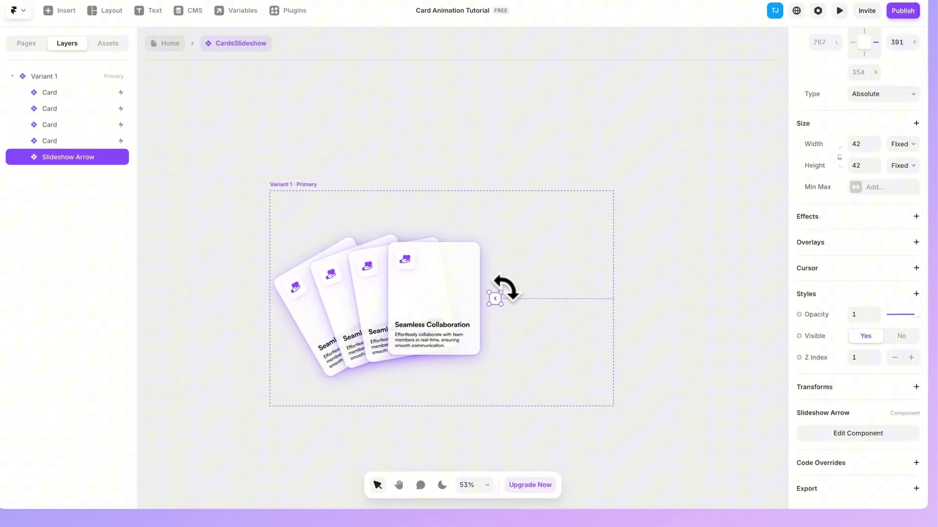
drag(482, 290, 484, 323)
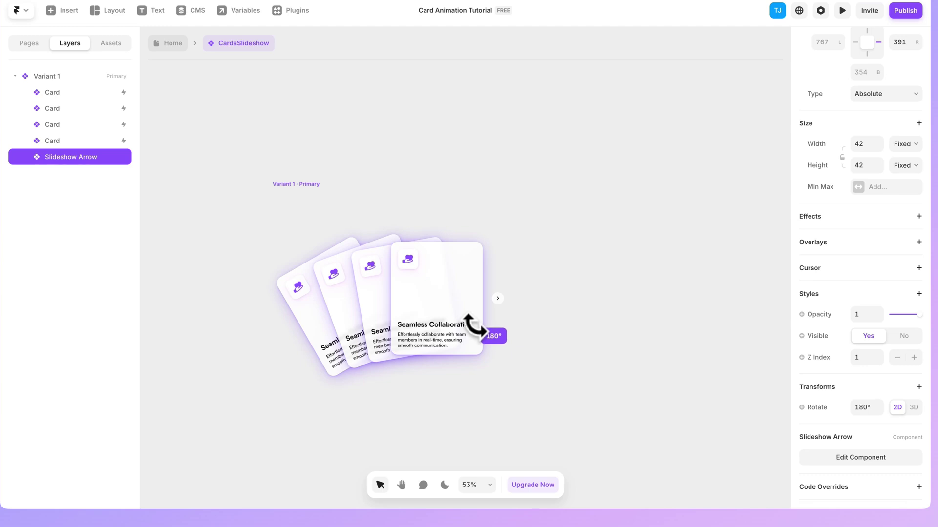
click(645, 320)
scroll(496, 306, up, 3)
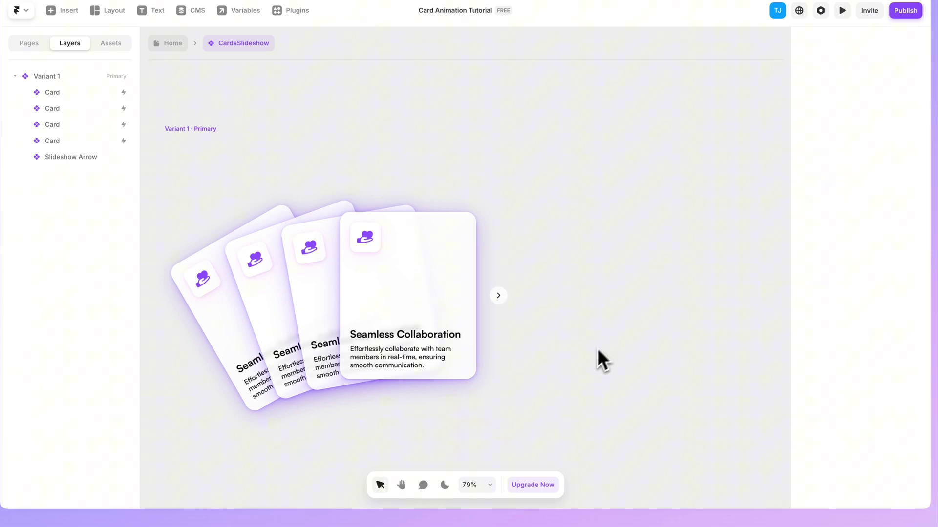
Step: Add a second variant to the CardsSlideshow component based on Variant 1
scroll(606, 346, down, 4)
scroll(576, 337, right, 2)
click(325, 226)
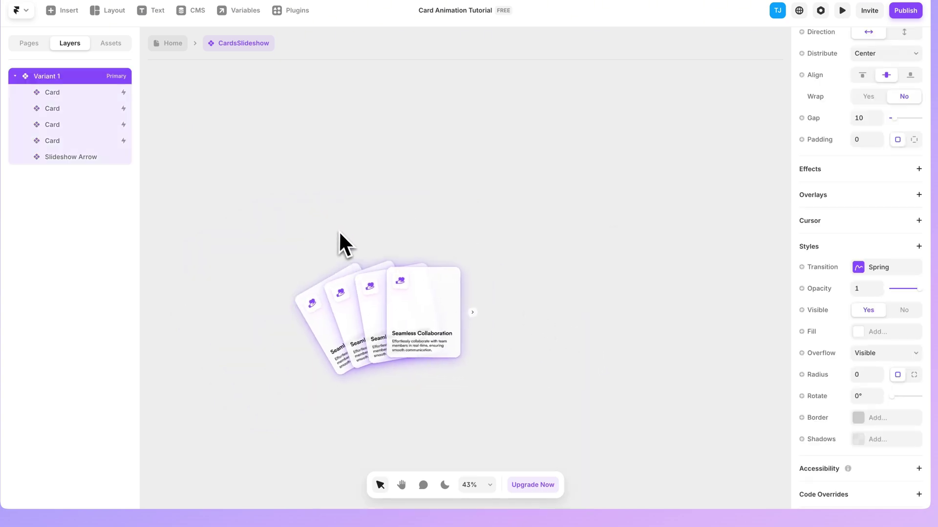
scroll(341, 232, right, 2)
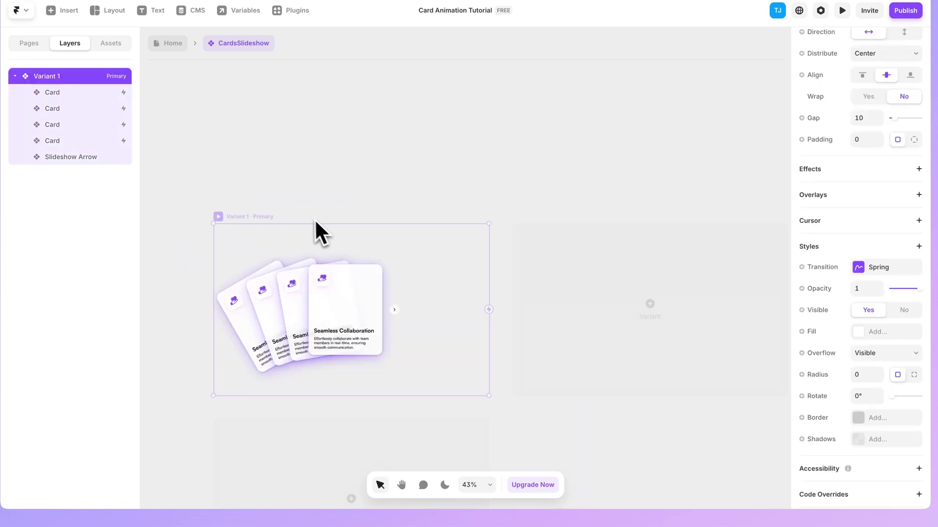
click(579, 293)
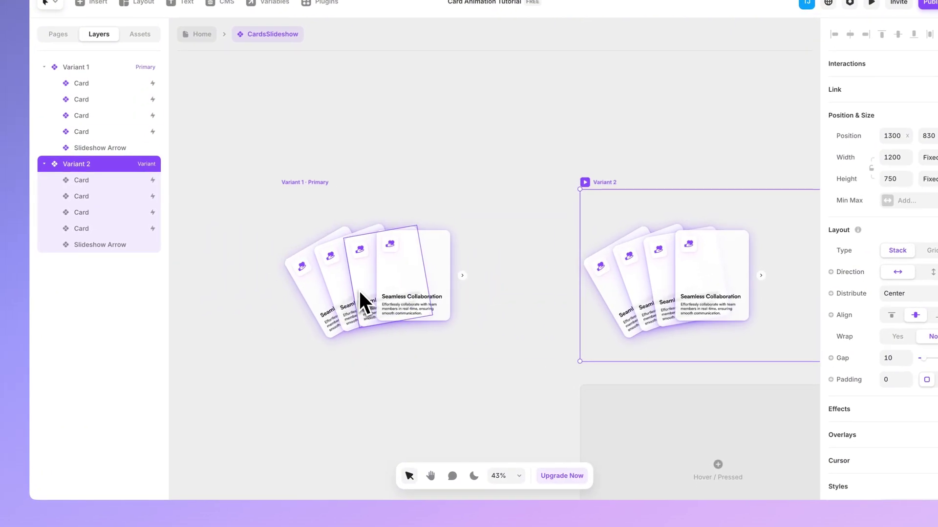
Step: Replace the -10° card's content in Variant 1 with text starting "This is the best" and its title with "Feature something"
click(358, 289)
click(897, 405)
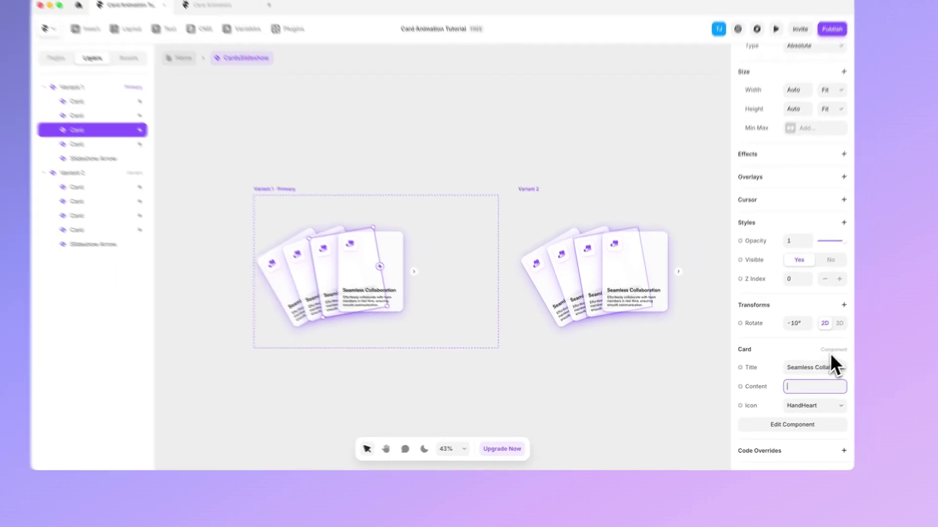
text(This is the best fe...)
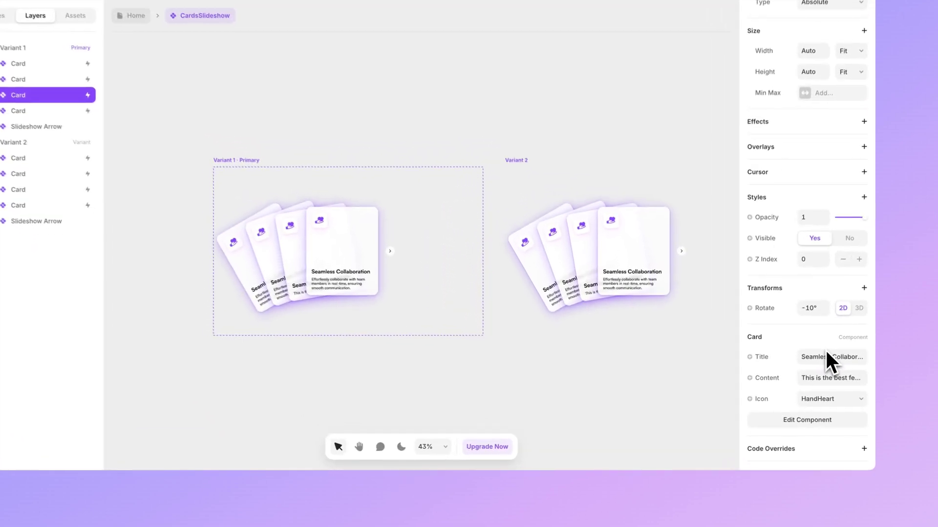
double_click(788, 381)
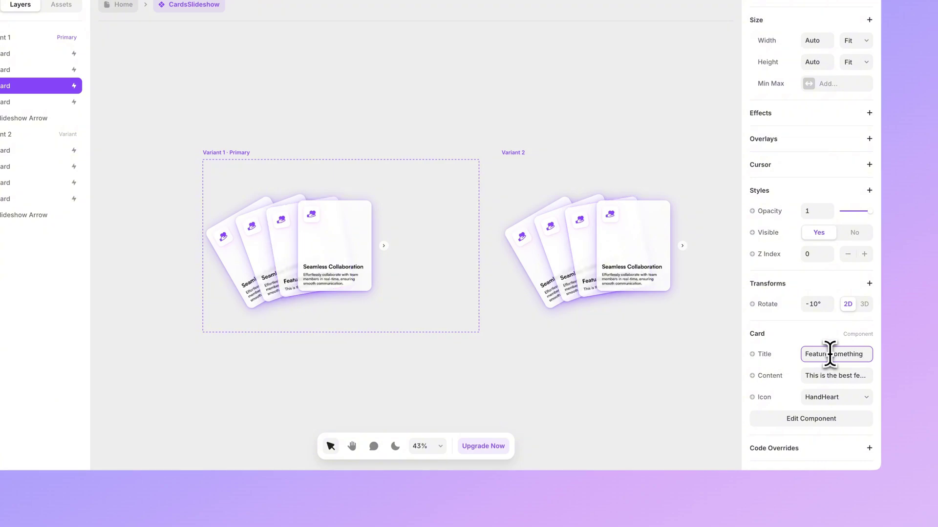
Step: Set the icon of Variant 1's -10° card to MagnifyingGlassPlus
click(811, 402)
scroll(832, 381, down, 10)
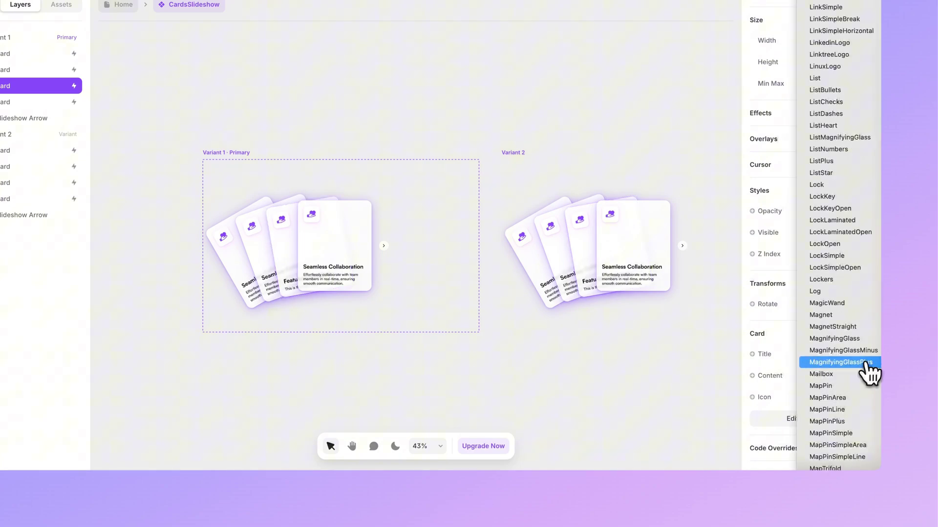
click(867, 363)
click(549, 357)
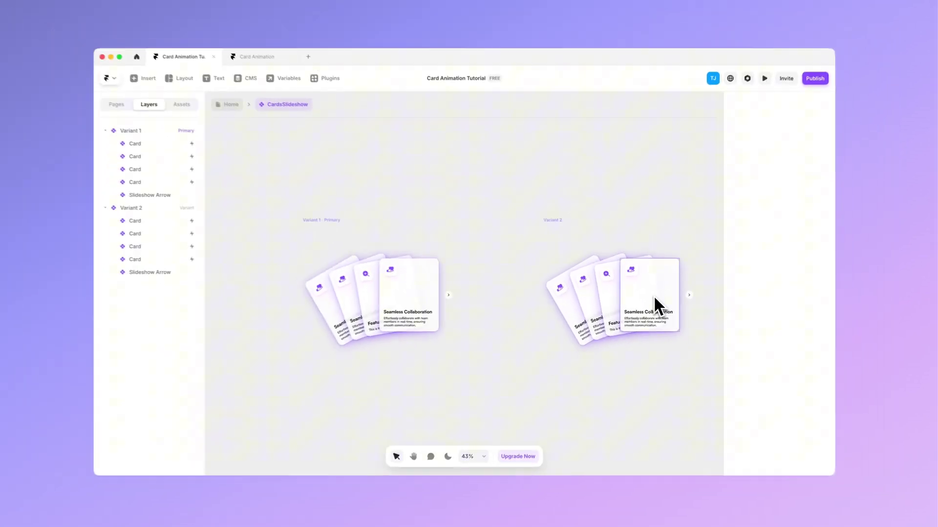
scroll(447, 298, up, 3)
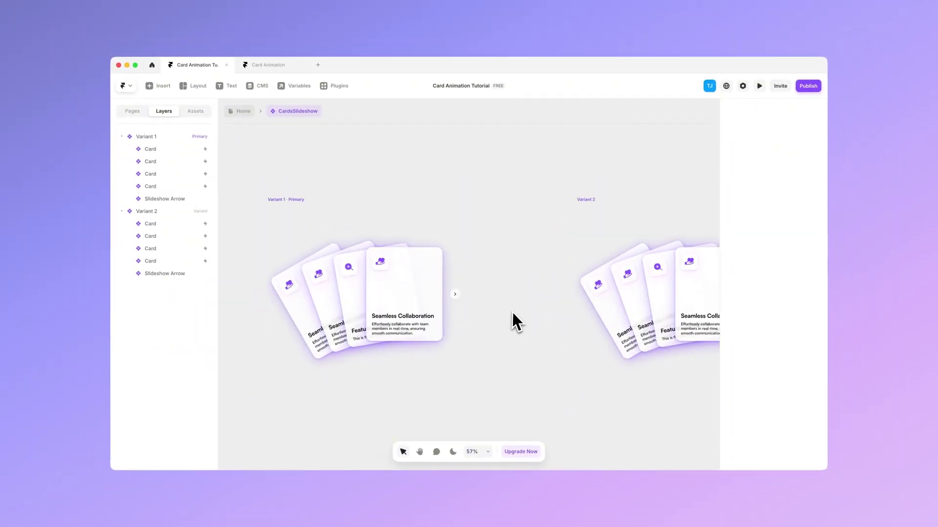
scroll(512, 313, down, 3)
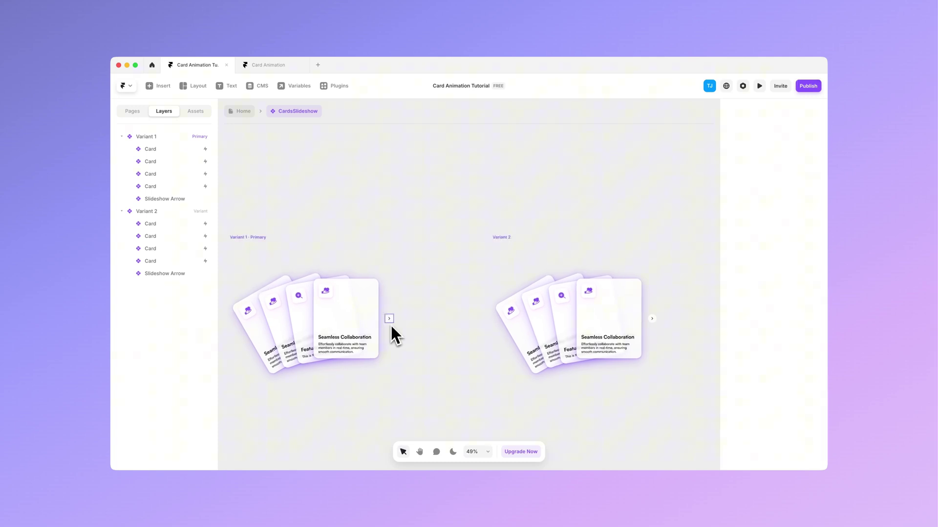
click(390, 320)
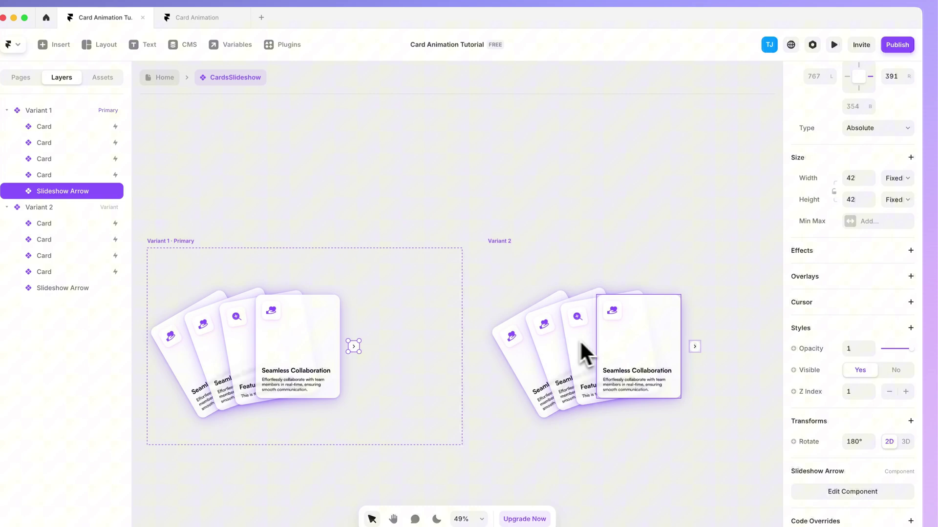
click(652, 335)
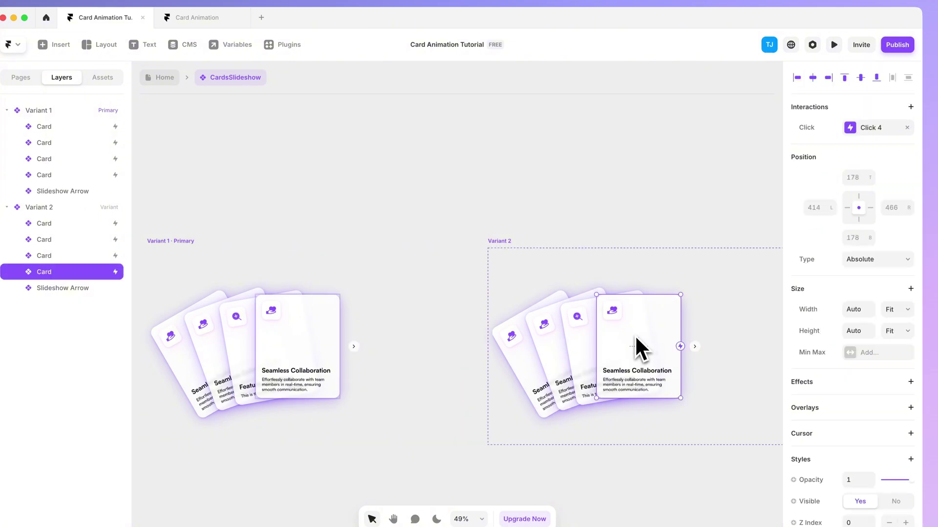
click(578, 341)
scroll(590, 336, up, 3)
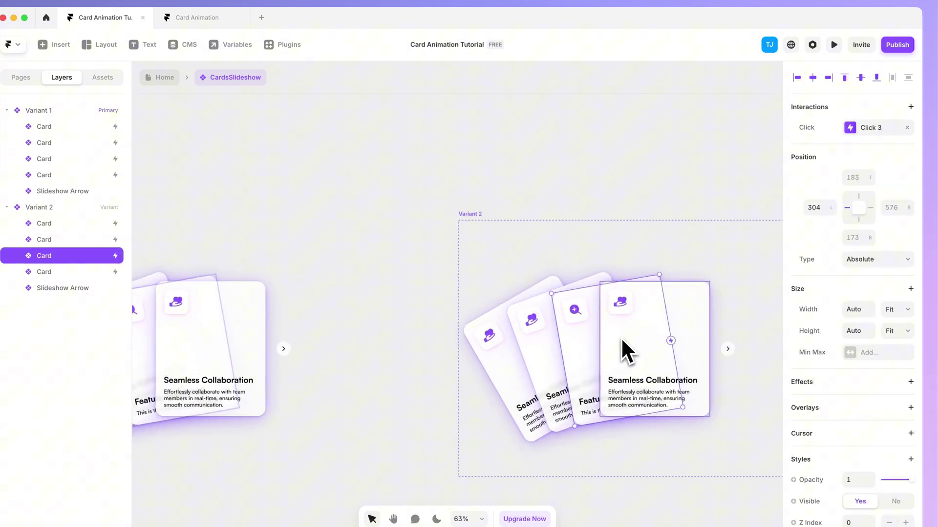
click(610, 161)
scroll(572, 273, up, 5)
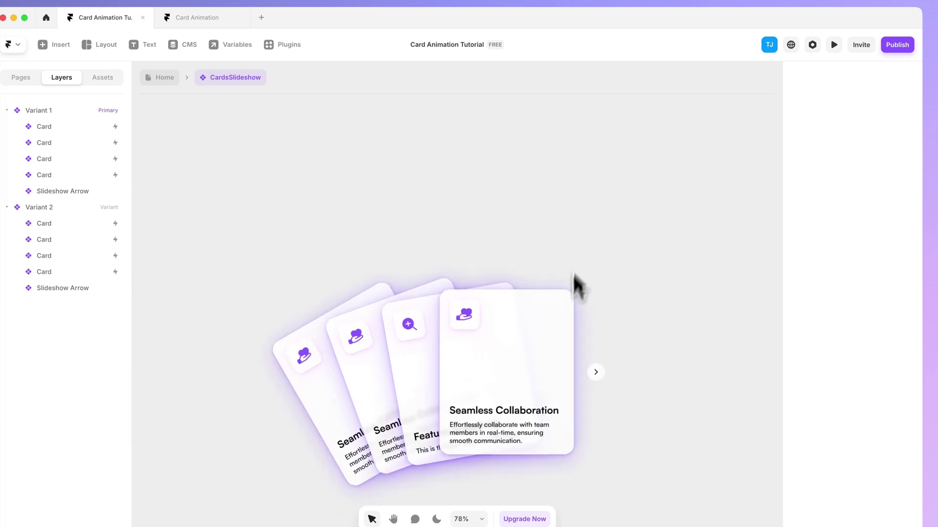
Step: Set the rotation of the "Feature something" card in Variant 2 to 0°
click(557, 338)
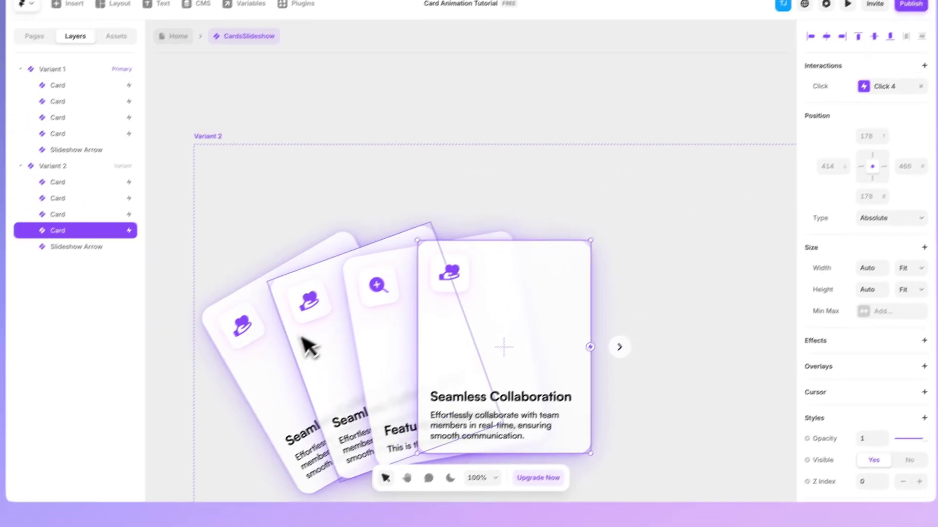
scroll(850, 332, down, 5)
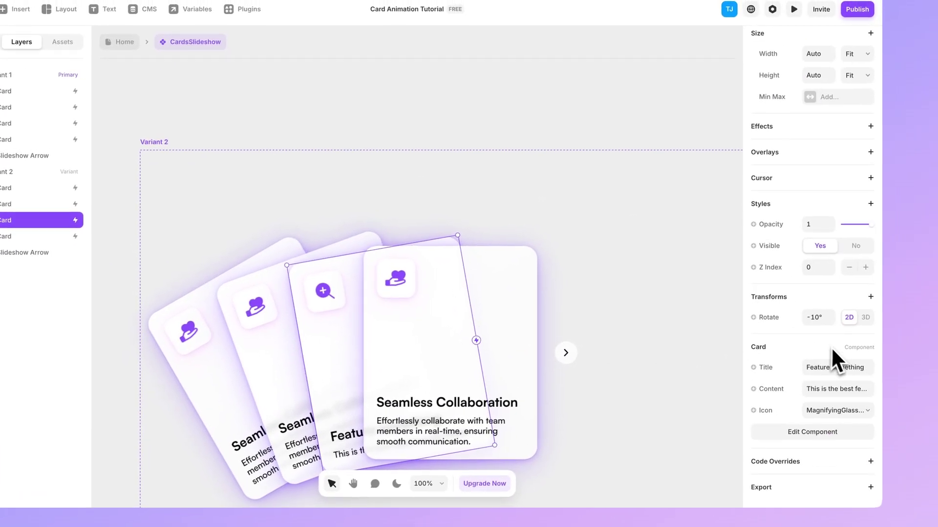
click(876, 316)
text(0)
key(Return)
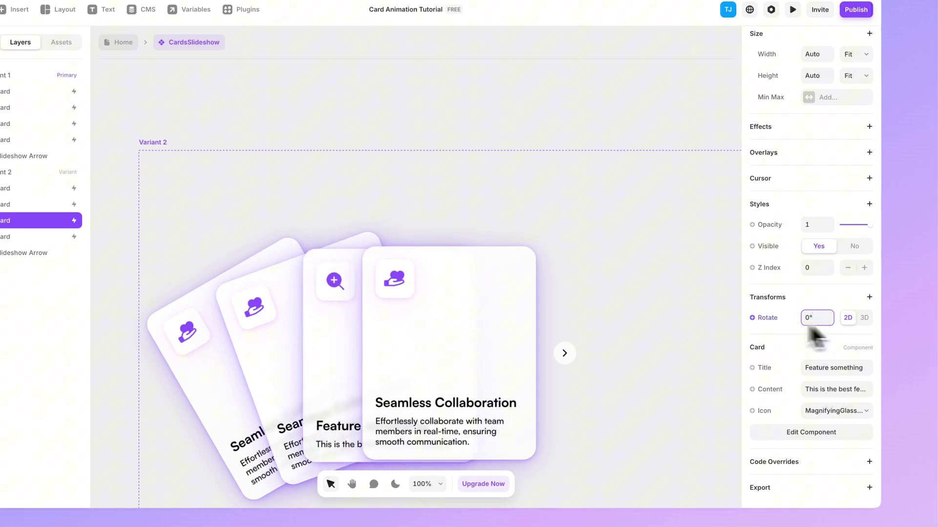
text(10)
key(shift+Down)
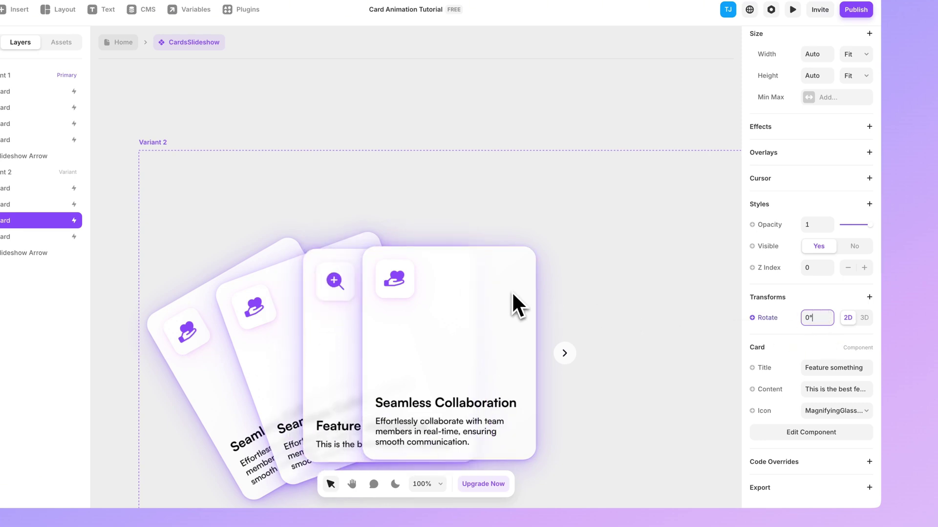
key(Return)
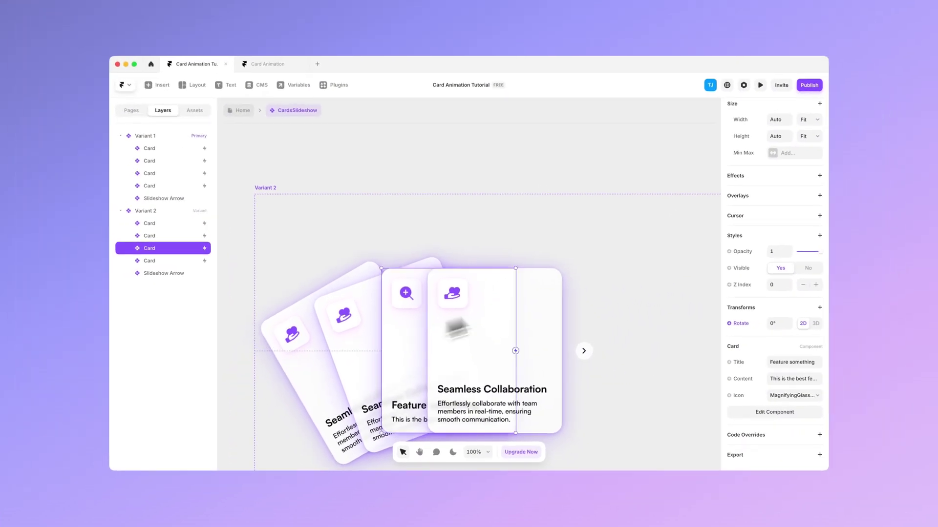
Step: Center the "Feature something" card horizontally within Variant 2
scroll(860, 189, up, 4)
scroll(772, 205, up, 1)
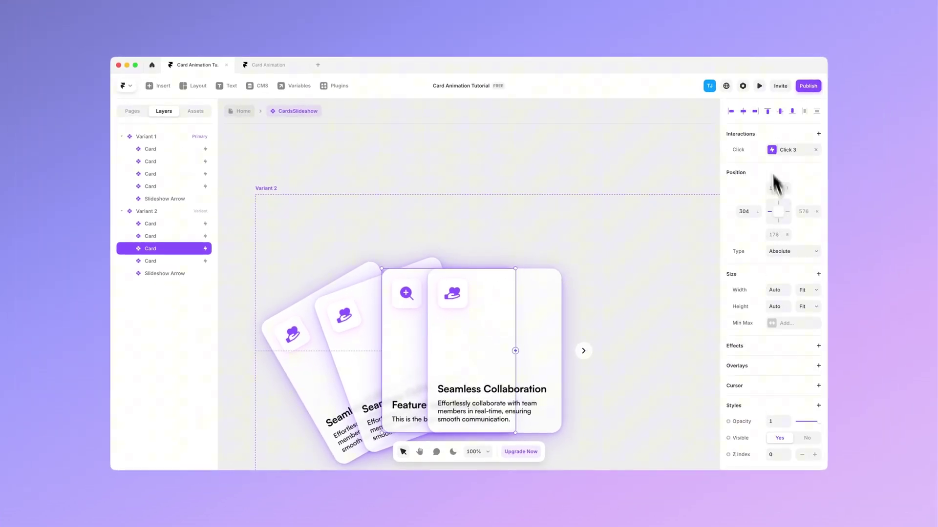
click(744, 112)
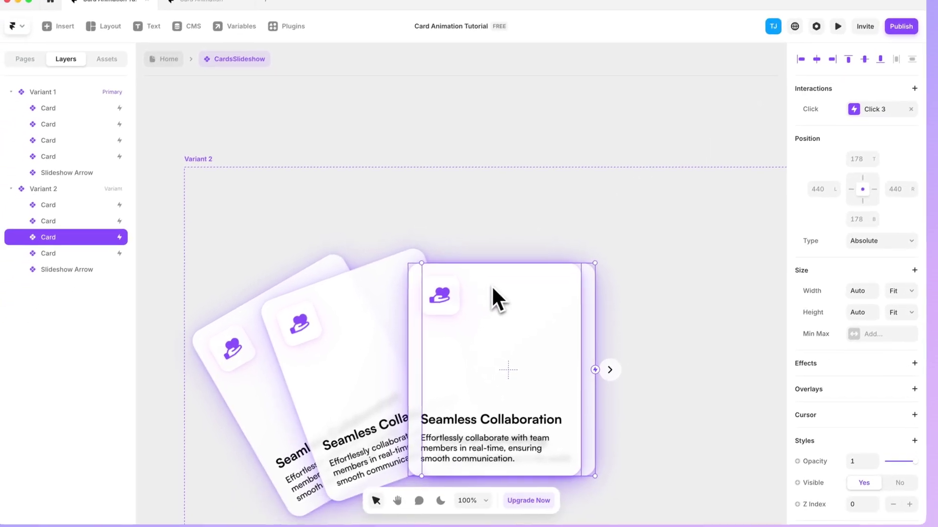
Step: Center the front "Seamless Collaboration" card horizontally within Variant 1
scroll(499, 280, down, 3)
scroll(441, 339, left, 6)
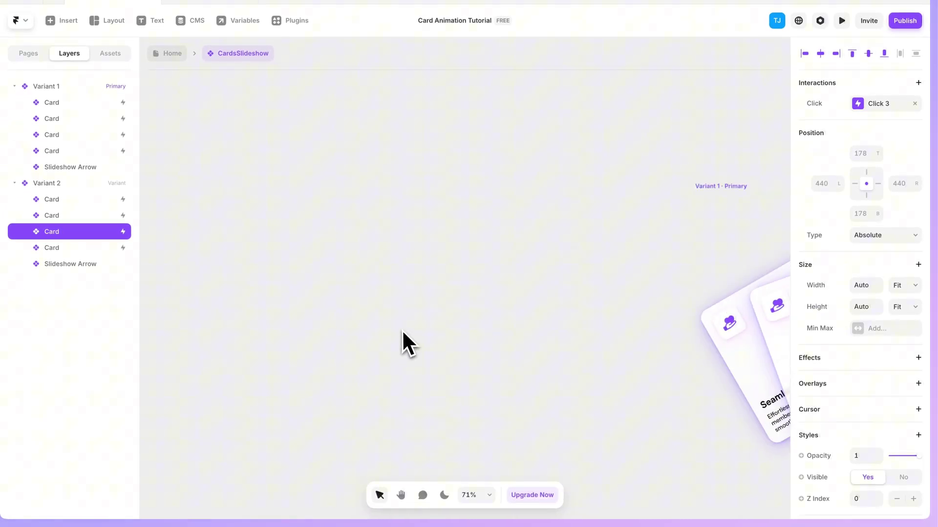
click(429, 342)
scroll(431, 346, right, 8)
click(329, 350)
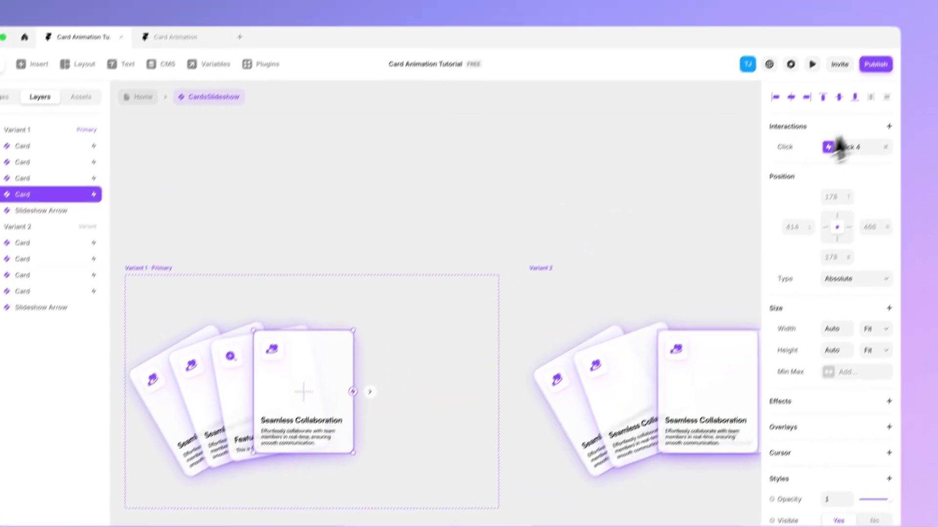
click(791, 97)
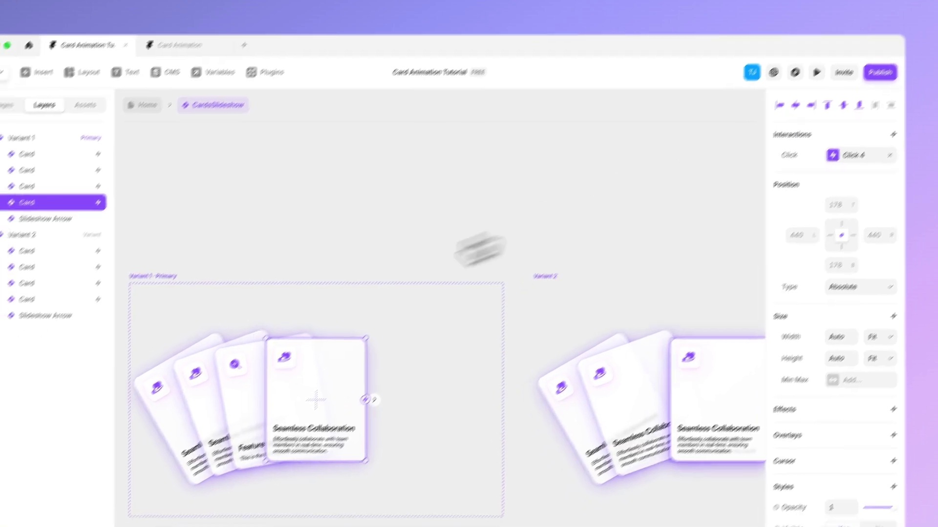
Step: Shift Variant 1's three tilted cards to the right, putting the -20° card at left offset 214 and the -30° card at 104
click(239, 409)
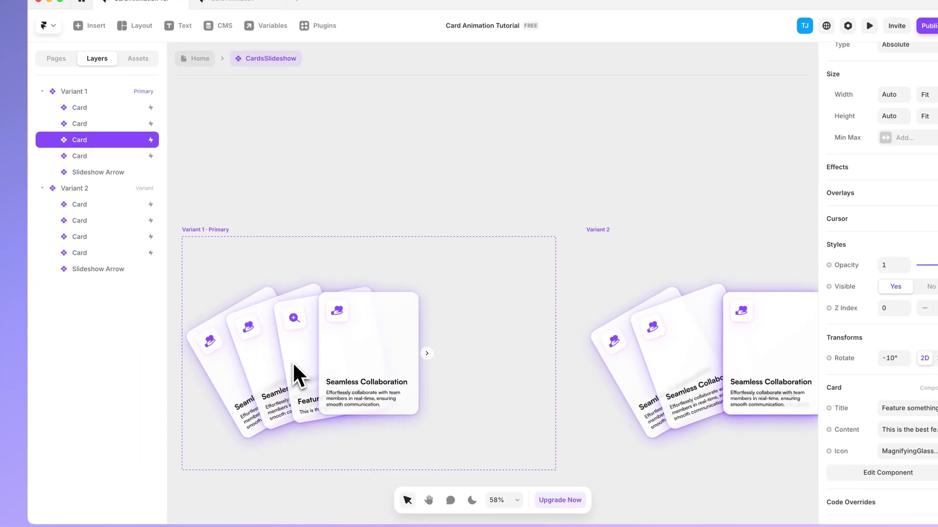
click(258, 350)
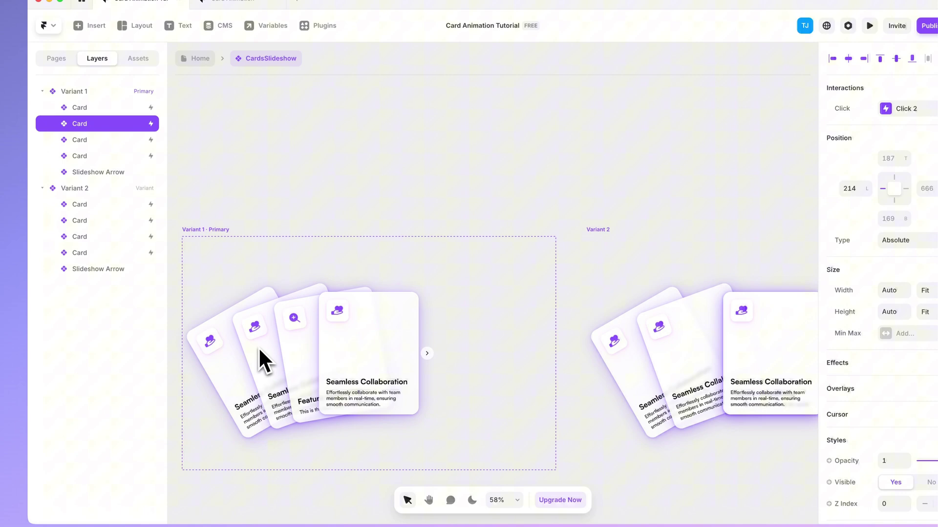
click(234, 362)
key(shift+Right)
key(shift+Right)
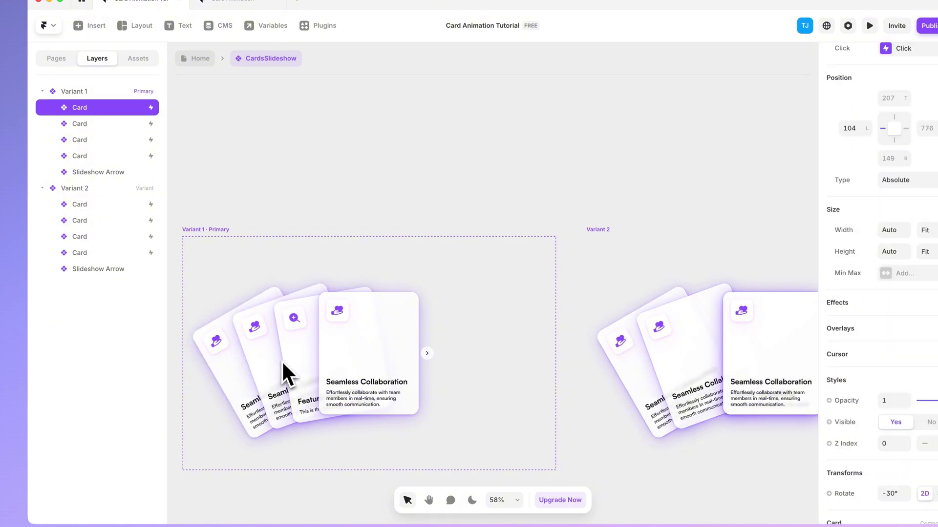
Step: Move the Slideshow Arrow in Variant 1 clear of the front card, to a right offset of 381
click(366, 349)
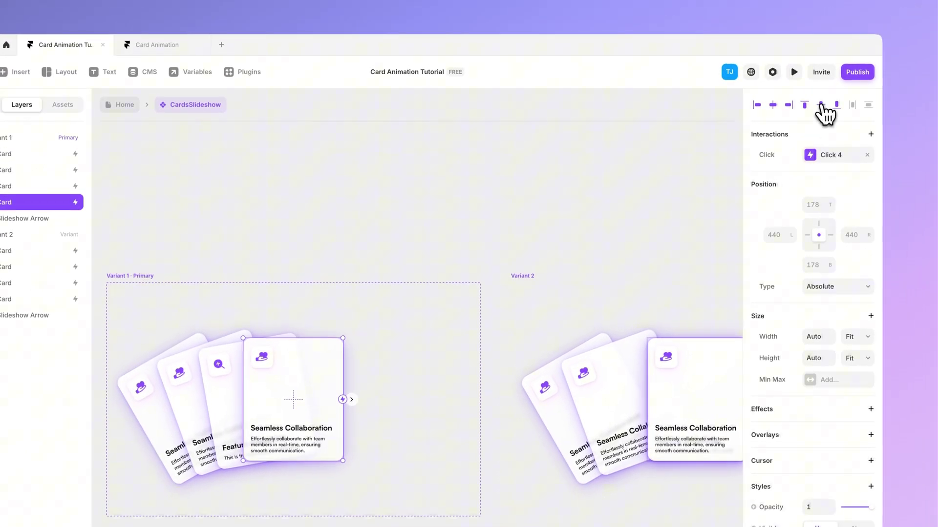
click(494, 193)
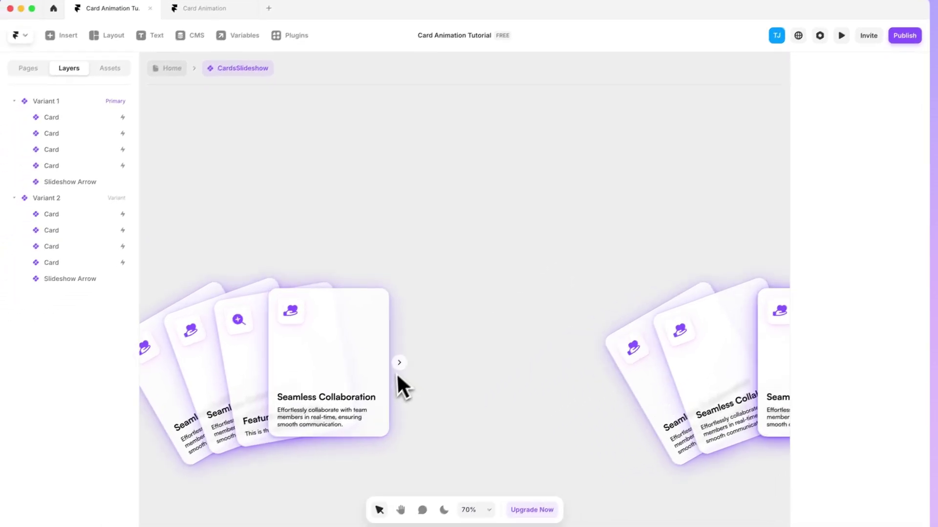
click(351, 402)
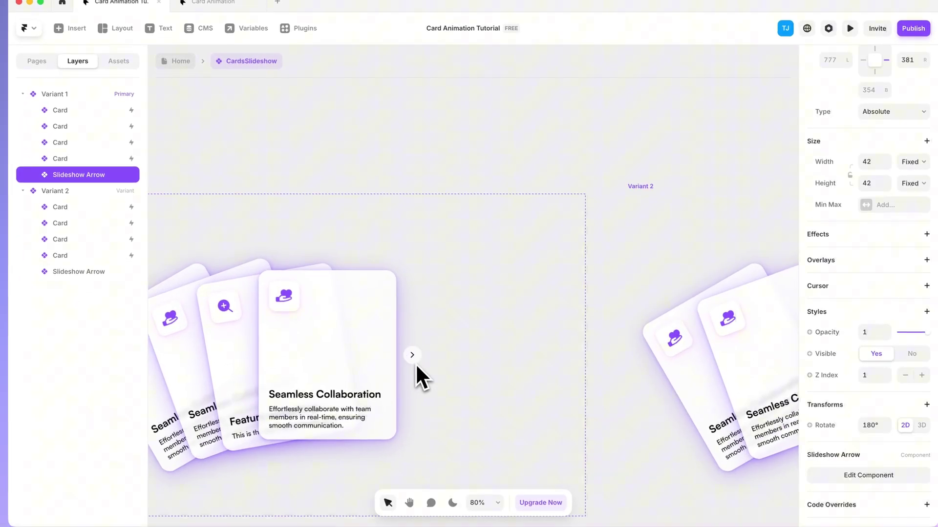
click(456, 112)
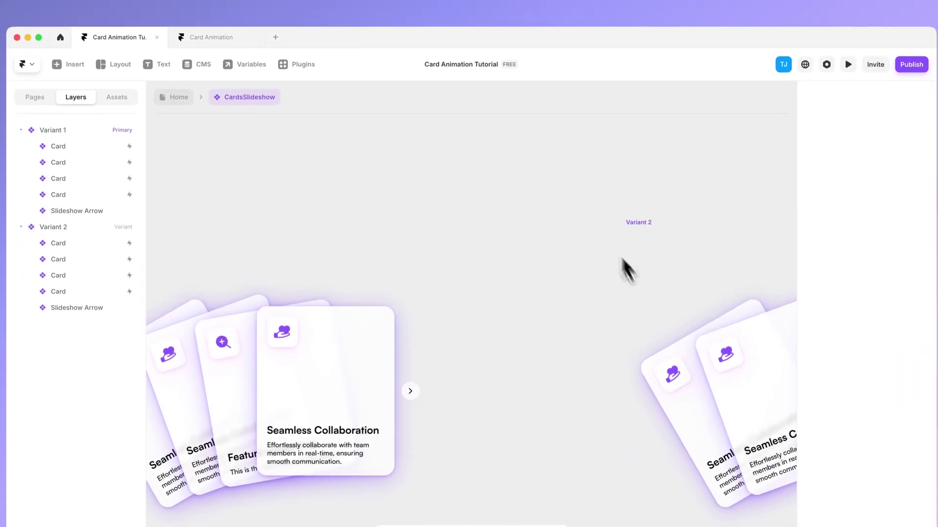
Step: Move the front "Seamless Collaboration" card in Variant 2 to the right until its right offset is 340
scroll(569, 177, down, 3)
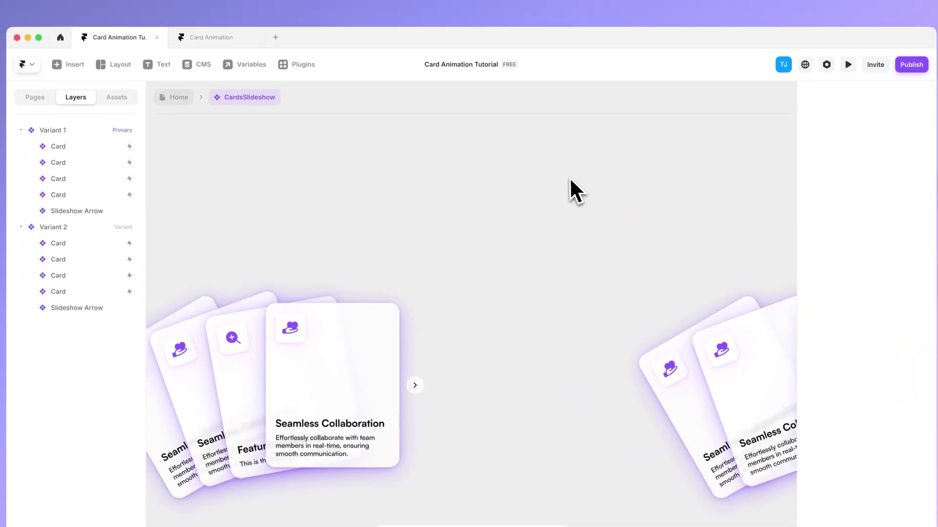
scroll(569, 177, right, 7)
scroll(408, 321, up, 3)
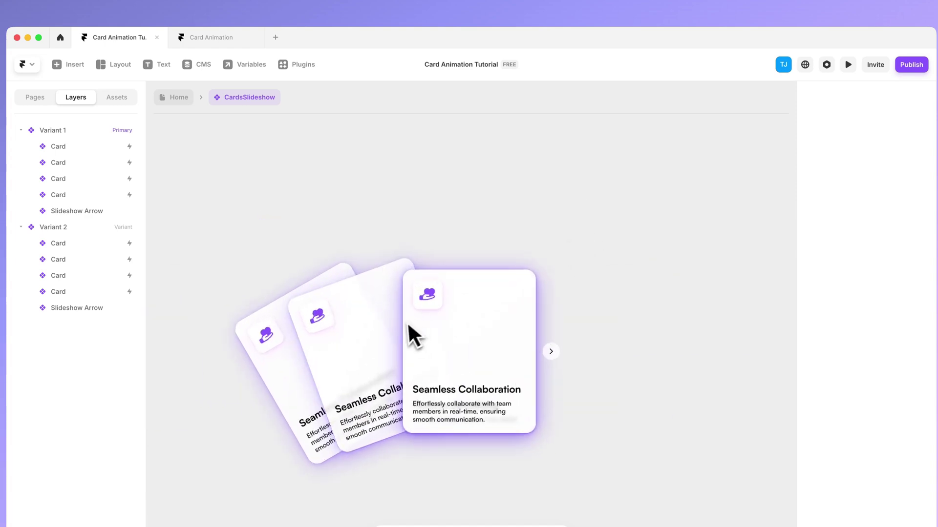
click(484, 325)
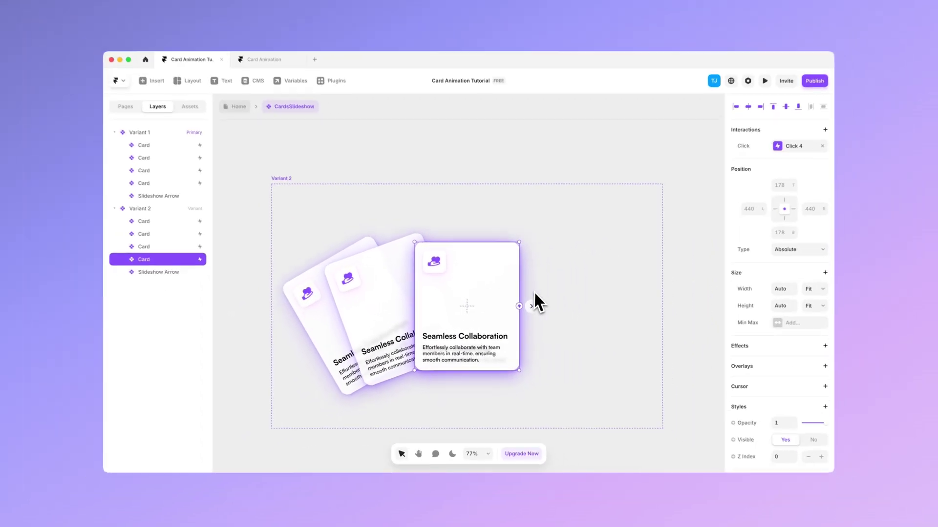
key(shift+Right)
key(shift+Right)
key(shift+Right)
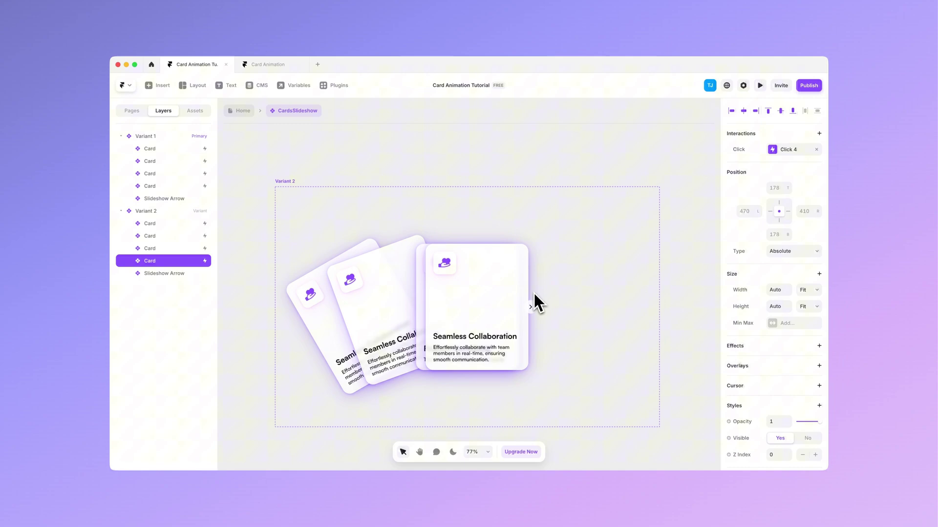
key(shift+Right)
key(shift+Right)
key(shift+Right)
key(shift+Right)
key(shift+Right)
key(shift+Right)
key(shift+Right)
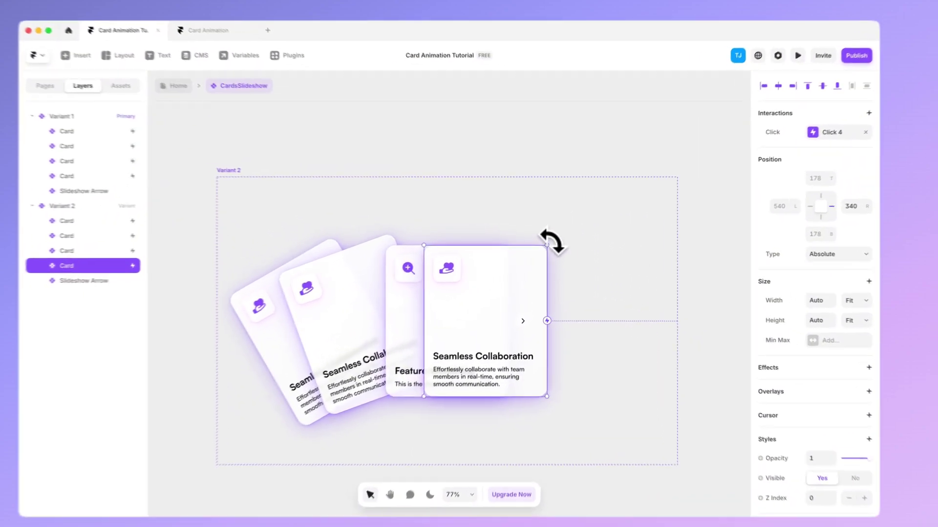
Step: Give Variant 2's front card its exit pose with a clockwise tilt, a right offset of 290 and opacity 0
drag(551, 240, 589, 263)
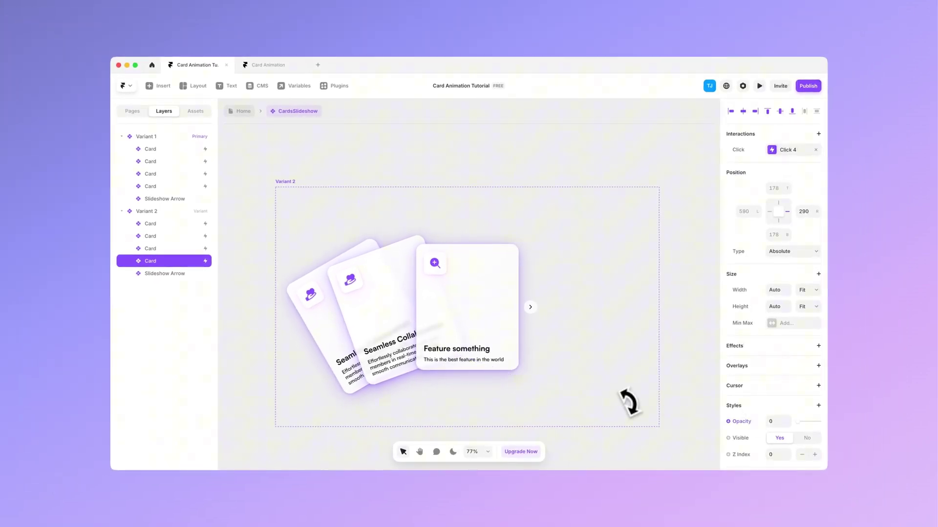
click(407, 437)
Step: Set the rotation of Variant 2's -20° card to -10° and move it right, closer behind the "Feature something" card
click(379, 337)
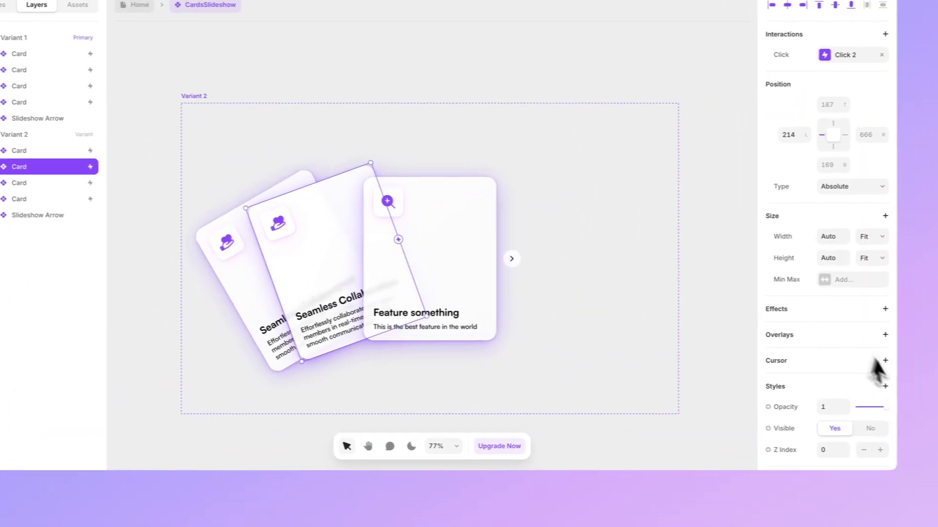
scroll(806, 371, down, 1)
click(811, 293)
text(-1)
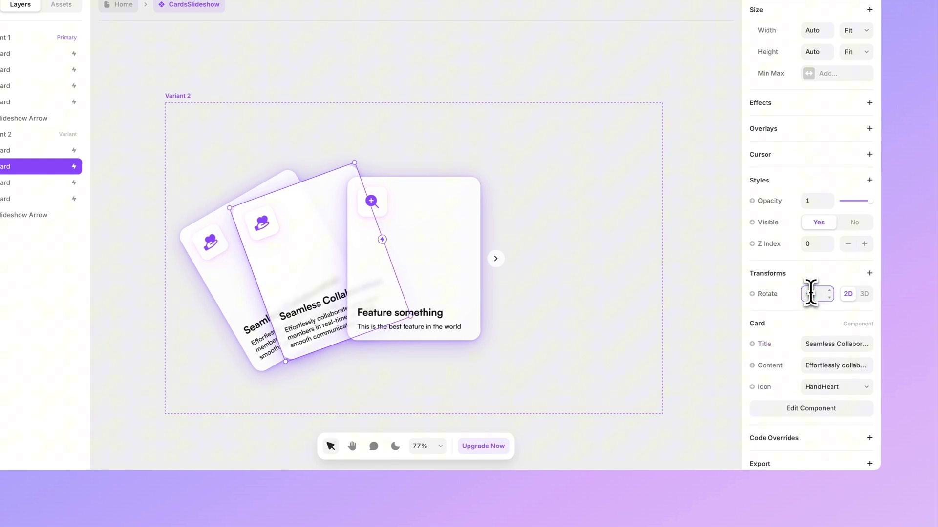
text(0)
key(Return)
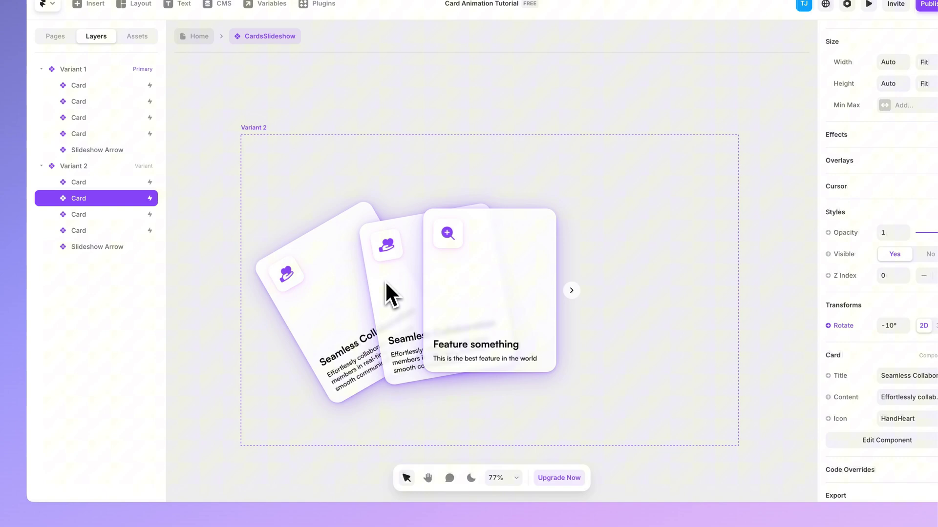
Step: Set the rotation of Variant 2's rearmost -30° card to -20°
click(351, 289)
scroll(875, 342, down, 5)
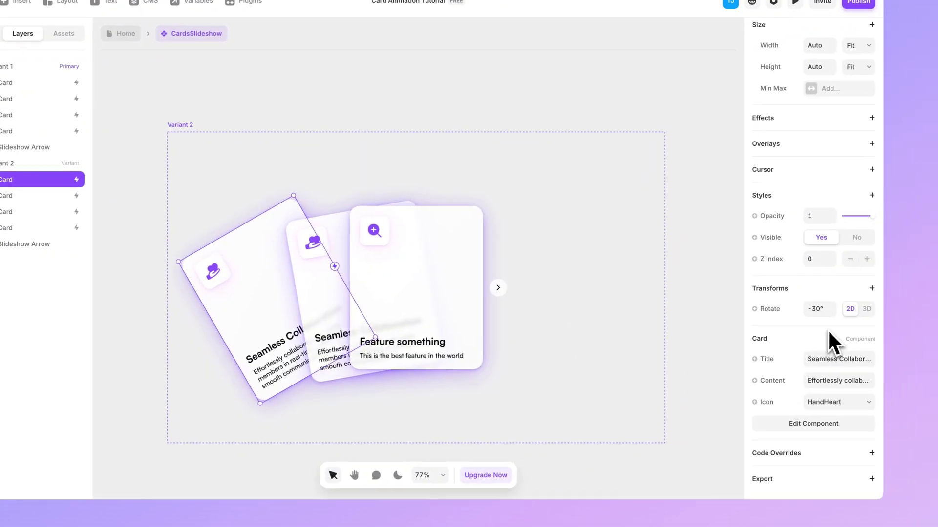
click(894, 314)
text(-20)
key(Return)
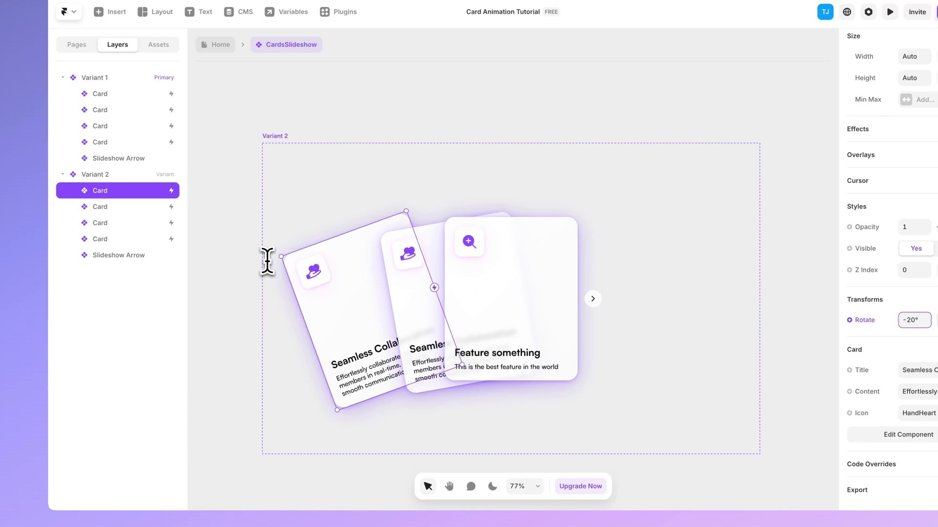
Step: Move Variant 2's rearmost card to the right so it sits closer behind the -10° card in the fan
click(207, 263)
click(396, 308)
click(353, 310)
key(shift+Right)
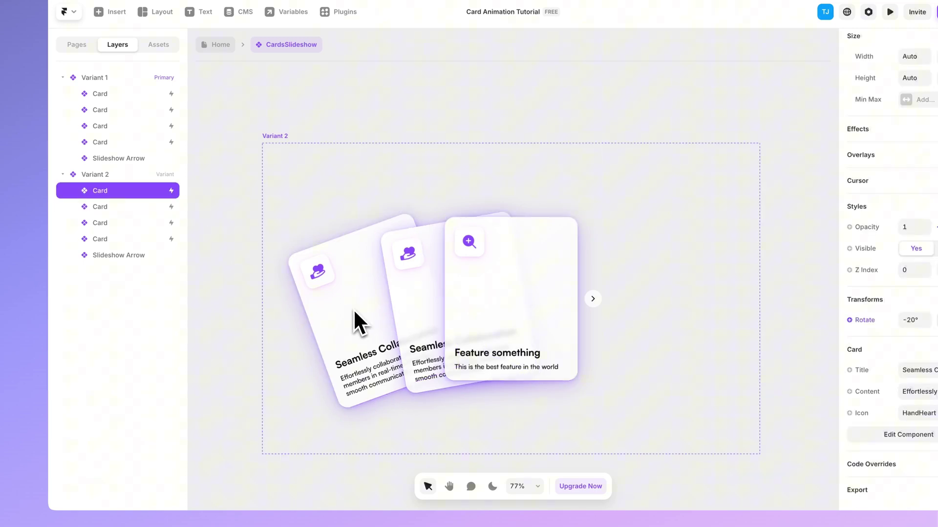
key(shift+Right)
key(shift+Right)
key(shift+Right)
key(shift+Right)
key(shift+Right)
key(shift+Right)
key(shift+Right)
key(shift+Right)
key(shift+Right)
key(shift+Right)
key(shift+Left)
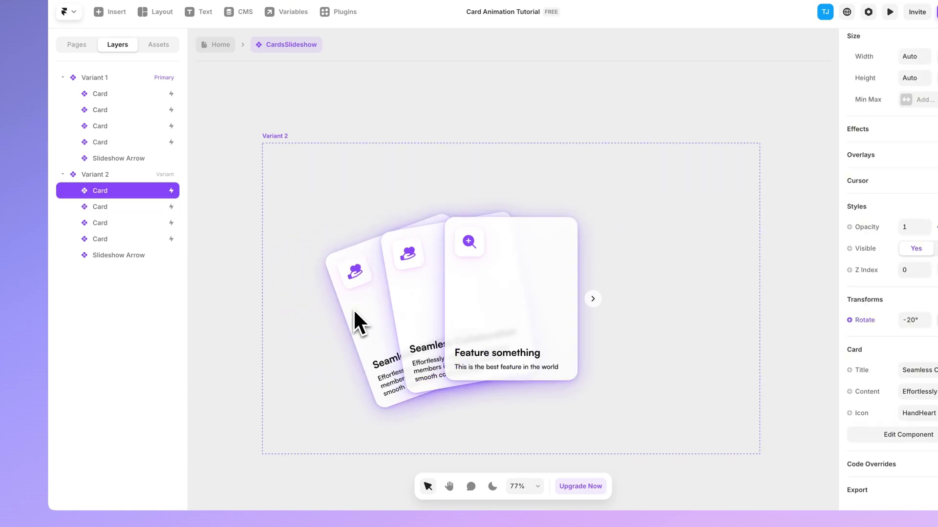
Step: Connect Variant 1's Slideshow Arrow to Variant 2 as its click interaction
scroll(285, 314, down, 5)
click(274, 349)
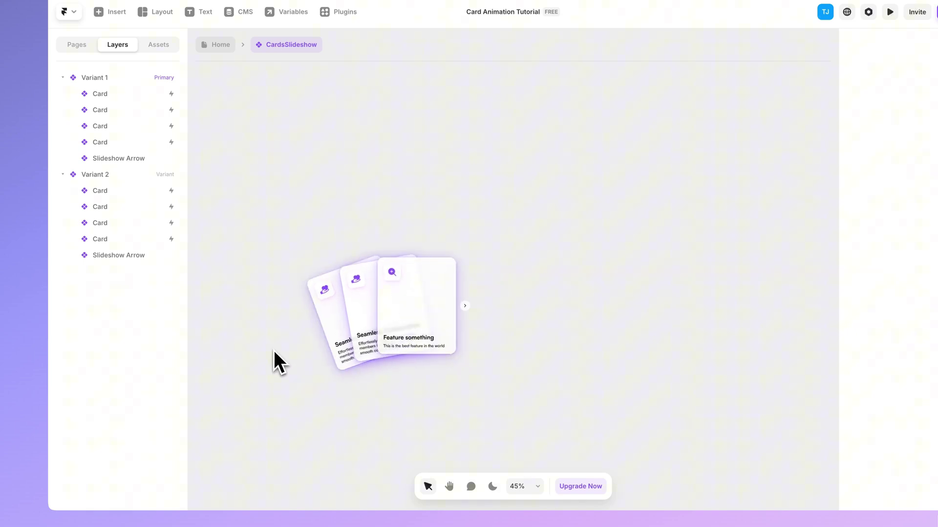
scroll(276, 350, left, 5)
click(368, 298)
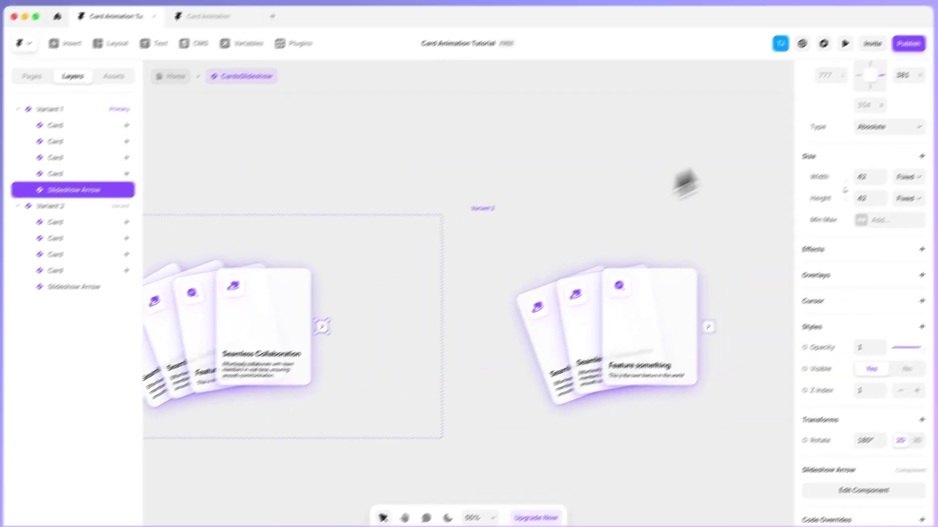
scroll(285, 376, up, 4)
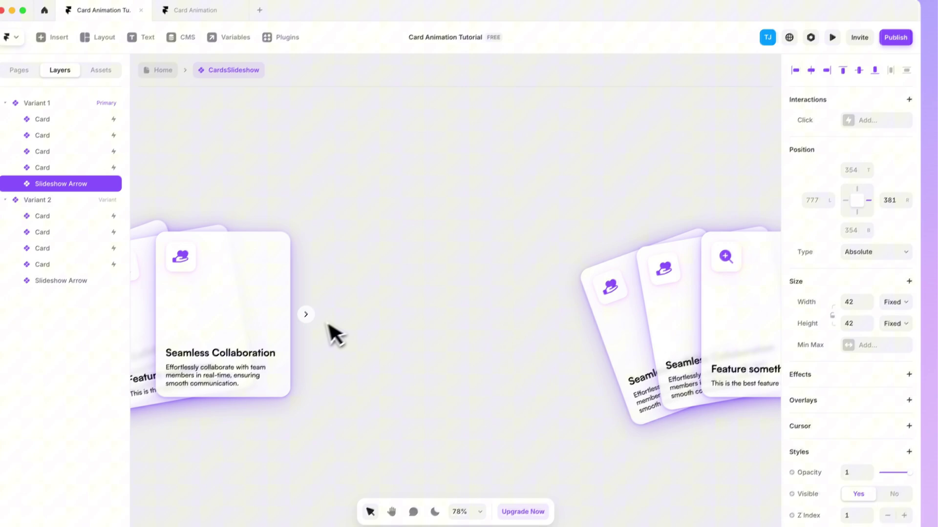
mouse_move(275, 364)
drag(307, 301, 571, 356)
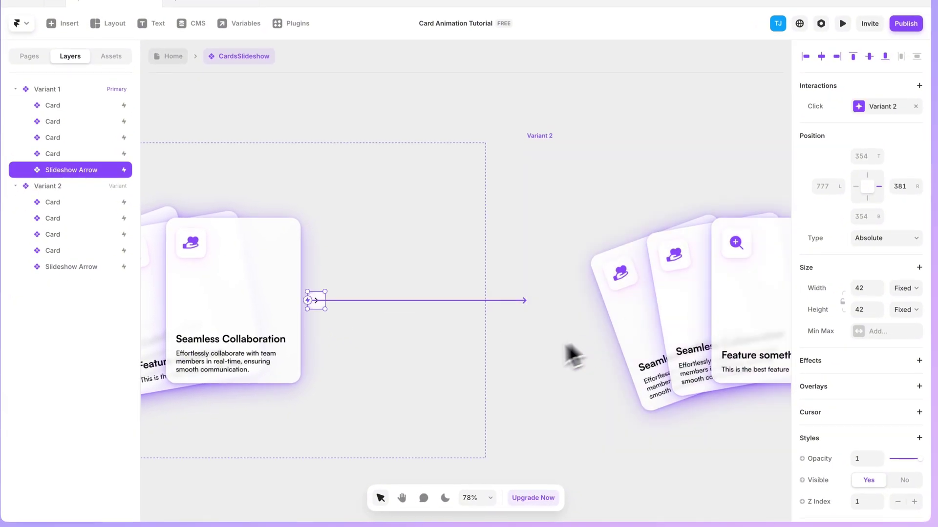
scroll(537, 361, down, 3)
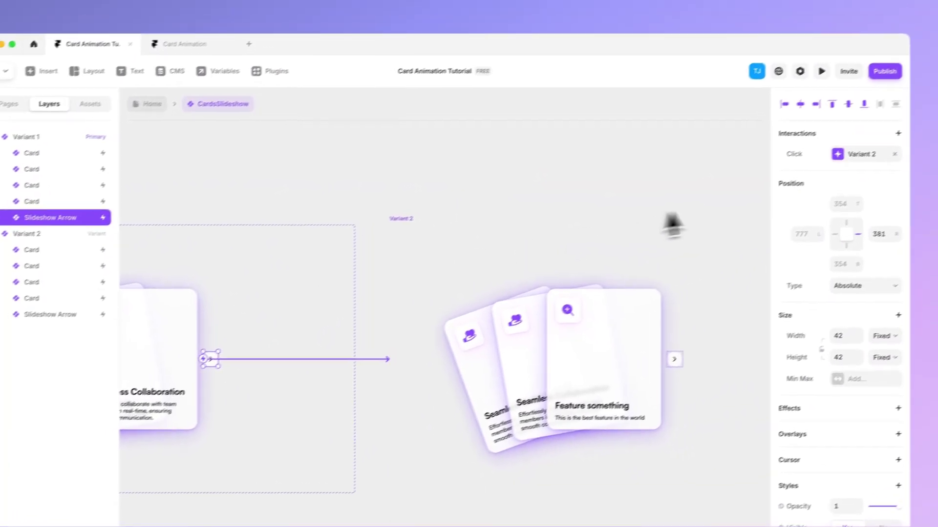
Step: Preview the CardsSlideshow component, advance it to the "Feature something" card with its arrow, and return to the canvas
click(580, 192)
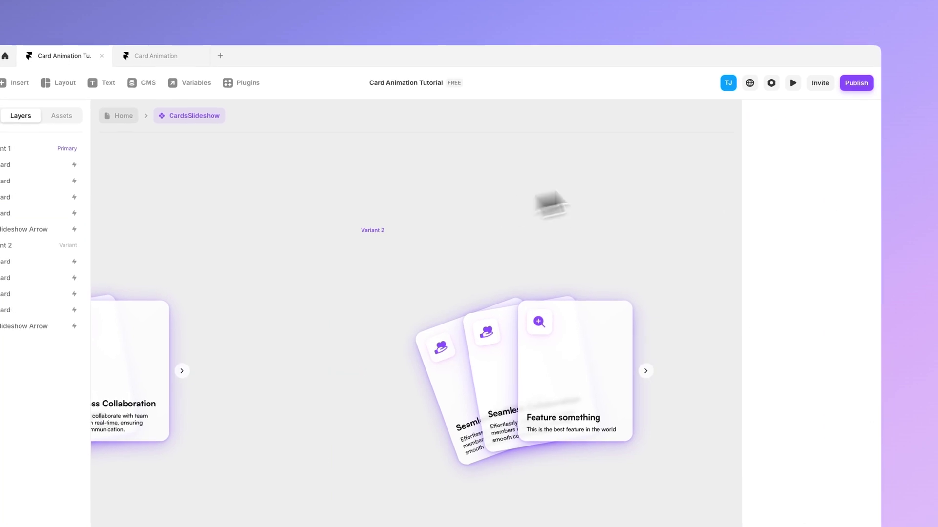
click(792, 83)
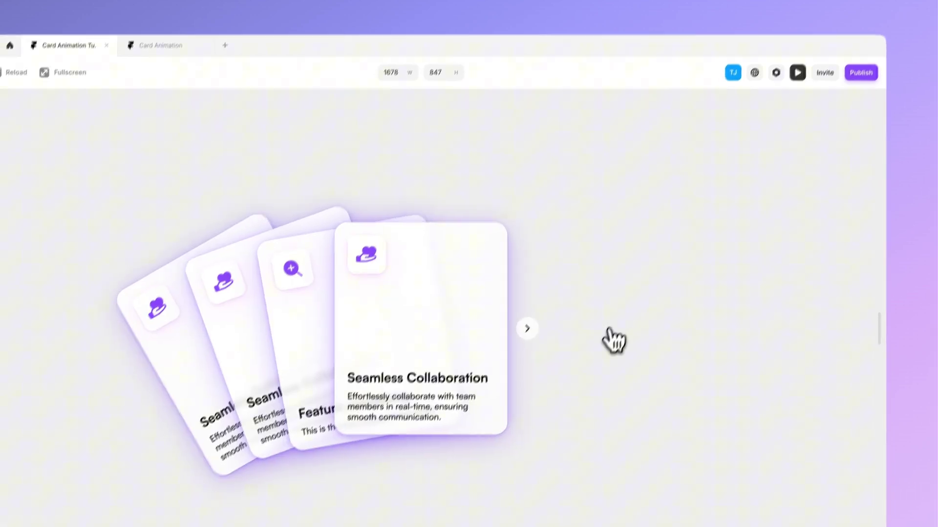
click(557, 295)
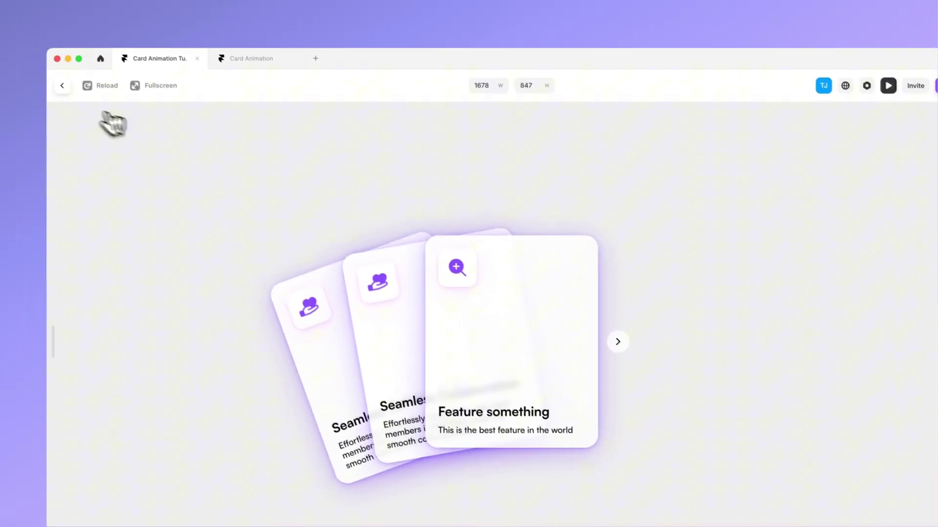
click(71, 95)
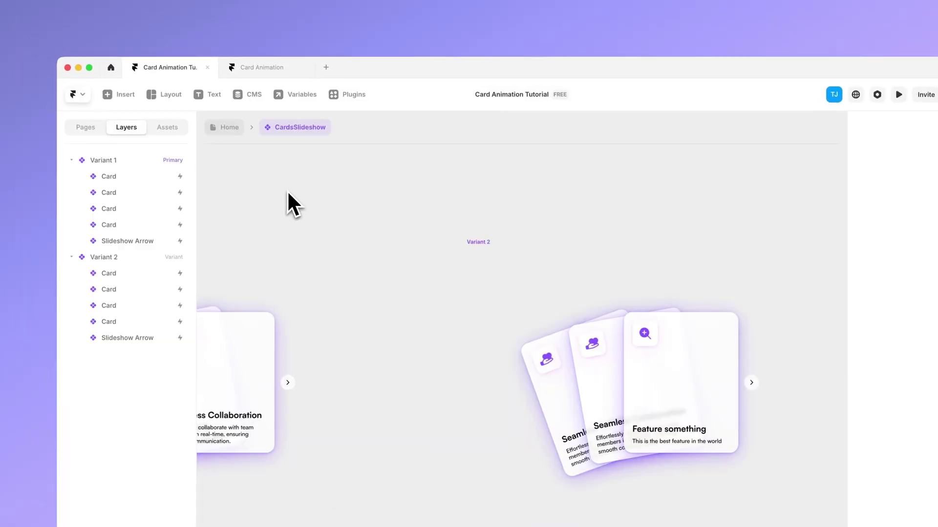
Step: Leave the component for the Home page and publish the site update
key(Escape)
key(Escape)
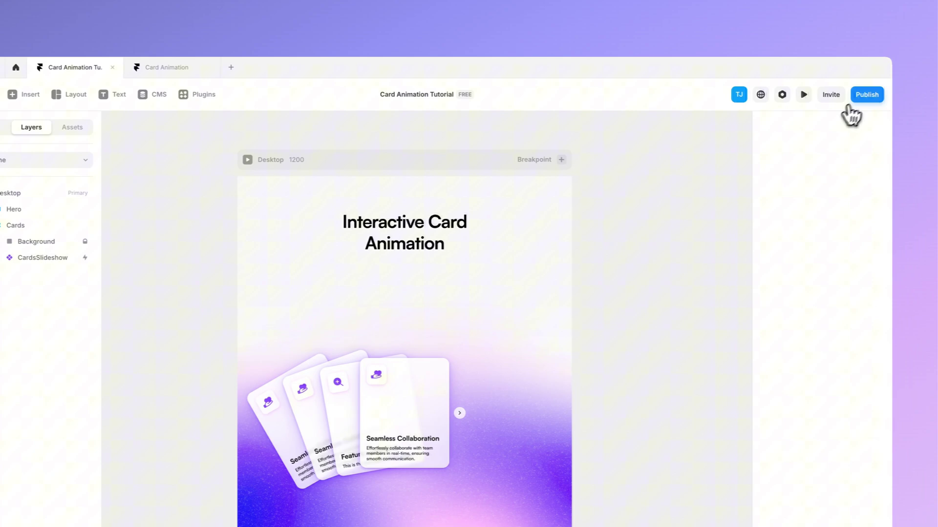
click(849, 101)
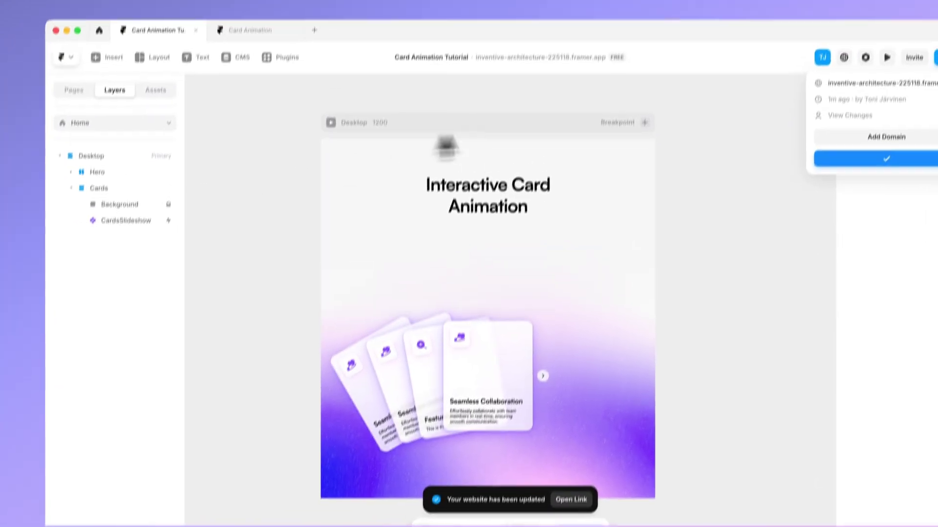
Step: Open the published site in the browser, bring its card section into view and test the slideshow arrow
click(538, 61)
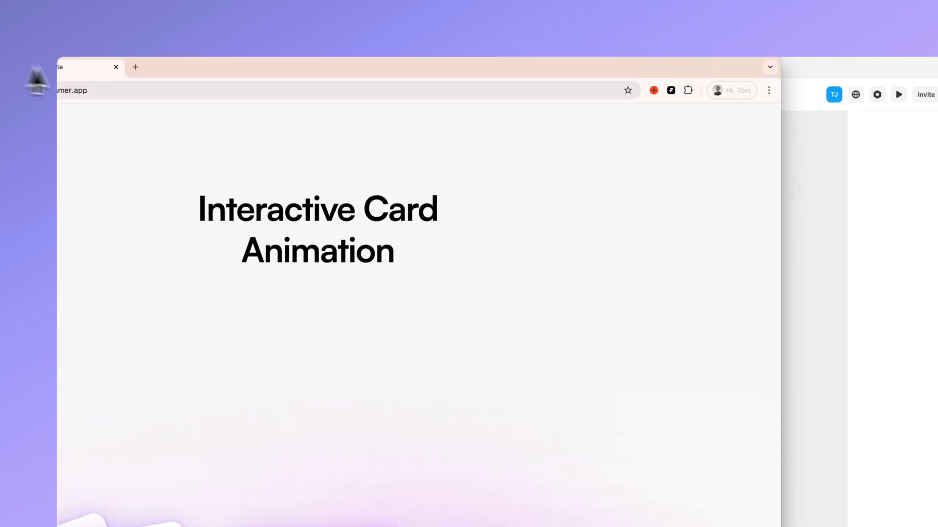
drag(47, 68, 262, 43)
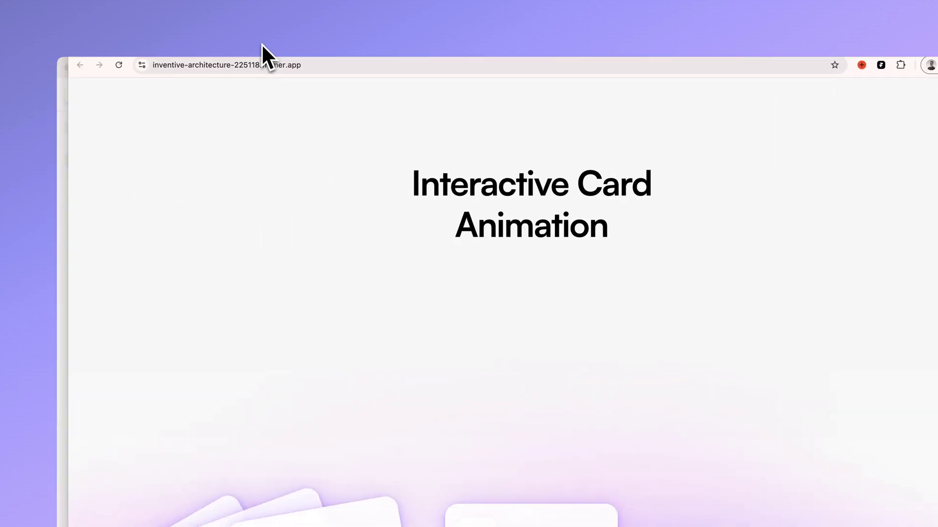
scroll(330, 286, down, 2)
scroll(328, 291, up, 4)
scroll(129, 117, down, 6)
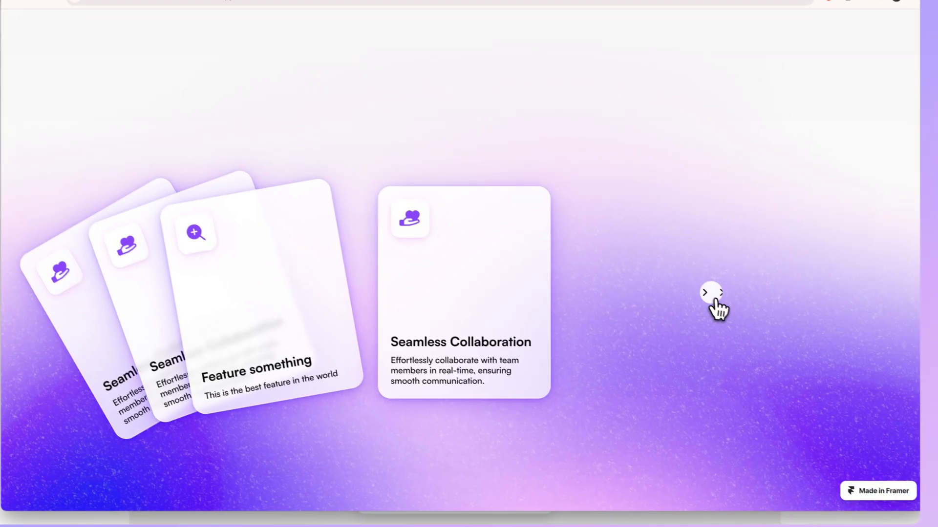
click(778, 361)
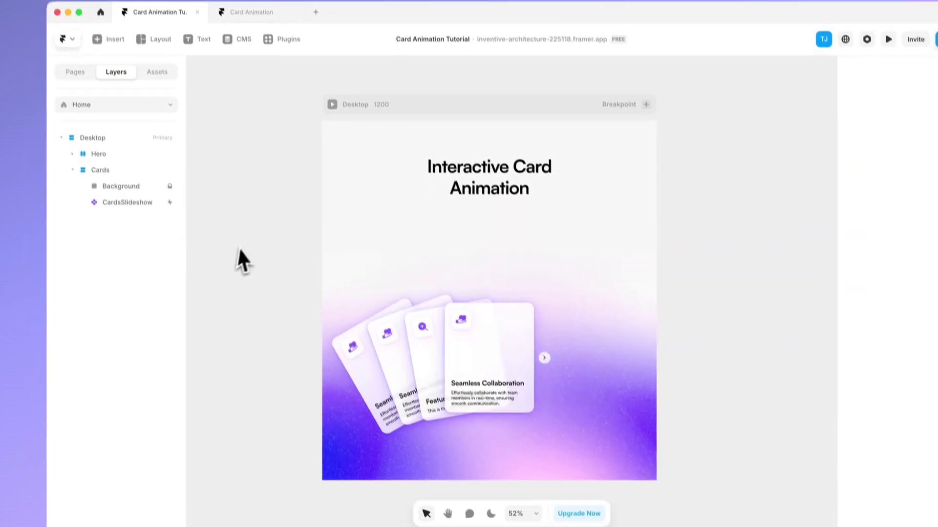
Step: Open the CardsSlideshow component and anchor the fanned cards of Variant 1 to the frame's centre instead of its left edge
click(423, 405)
double_click(432, 413)
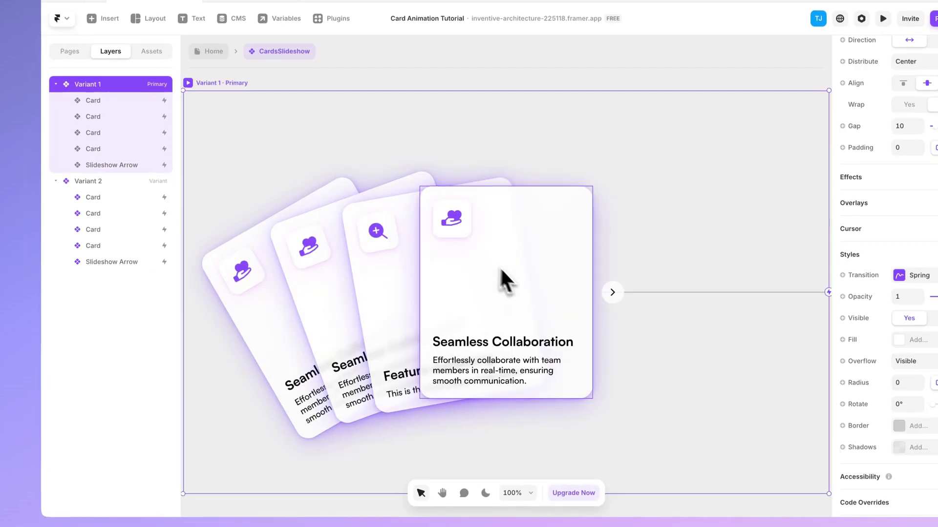
click(430, 264)
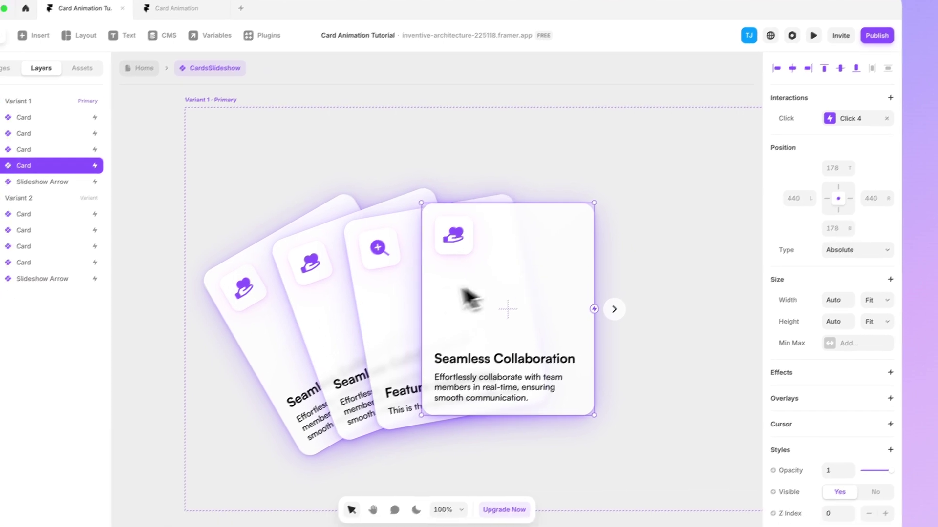
click(344, 310)
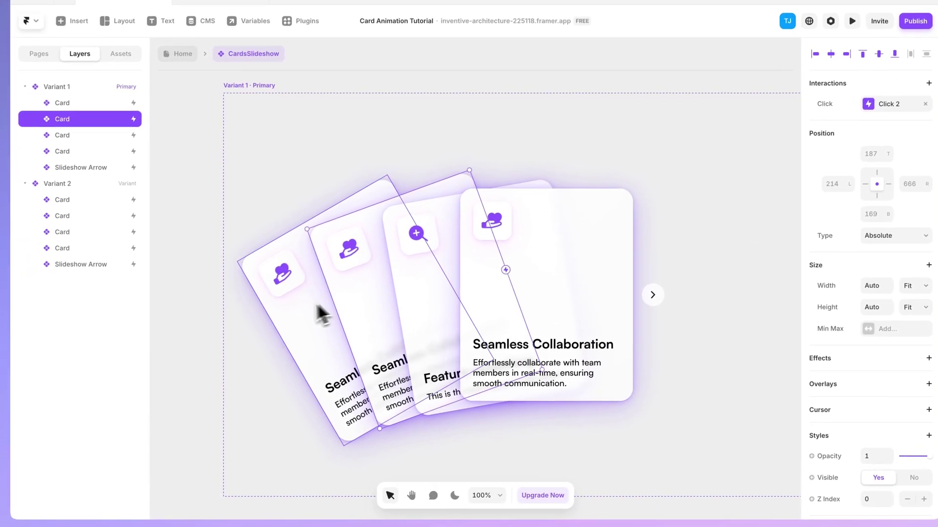
click(265, 347)
scroll(755, 253, down, 1)
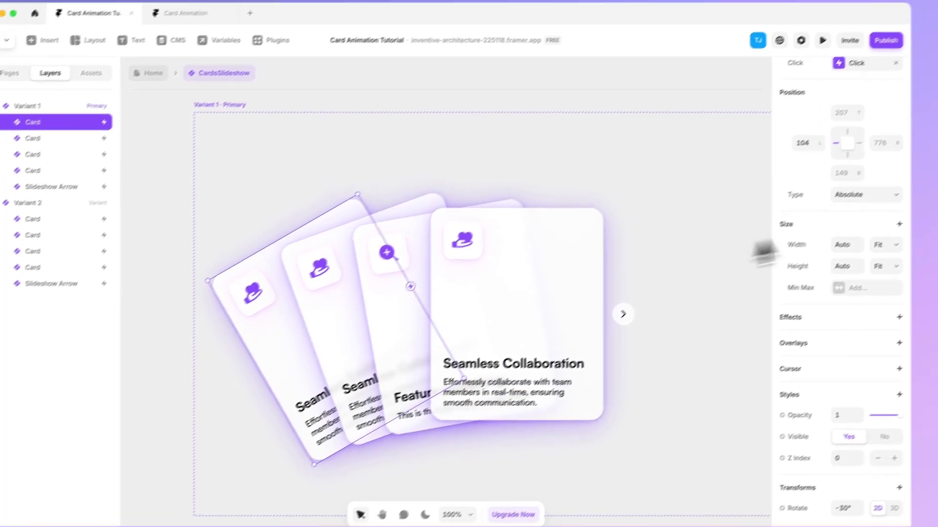
click(390, 282)
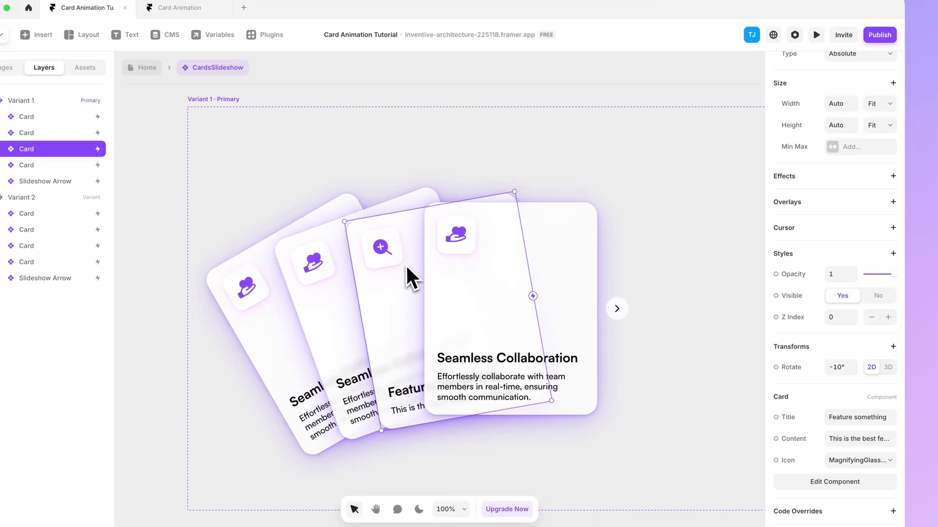
scroll(830, 244, up, 4)
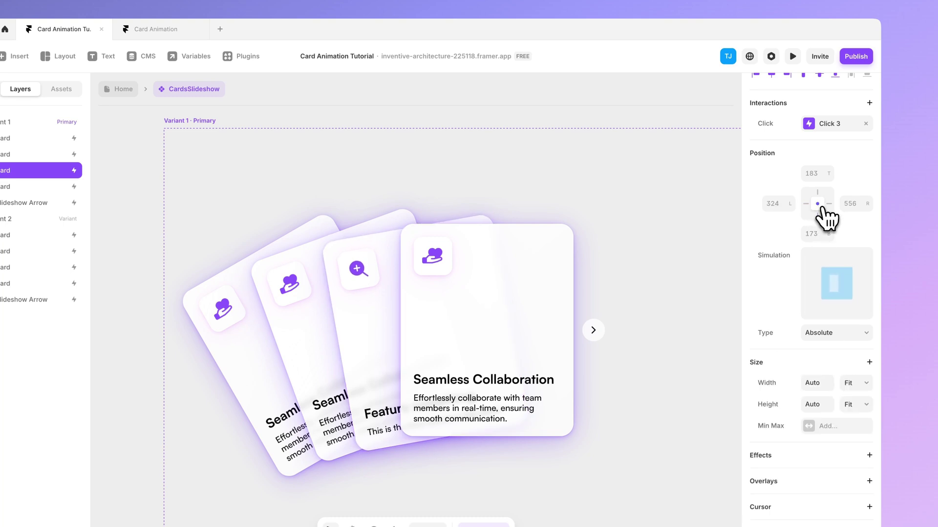
Step: Preview the slideshow while resizing the preview width, advance to the "Feature something" card and close the preview
click(792, 57)
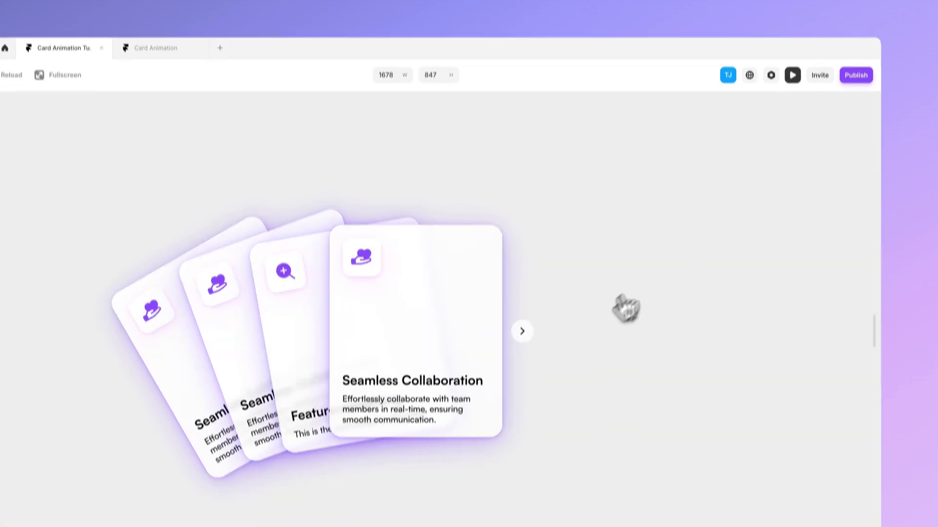
mouse_move(857, 287)
mouse_down()
mouse_move(588, 288)
mouse_move(881, 281)
mouse_move(481, 287)
mouse_move(865, 288)
mouse_up()
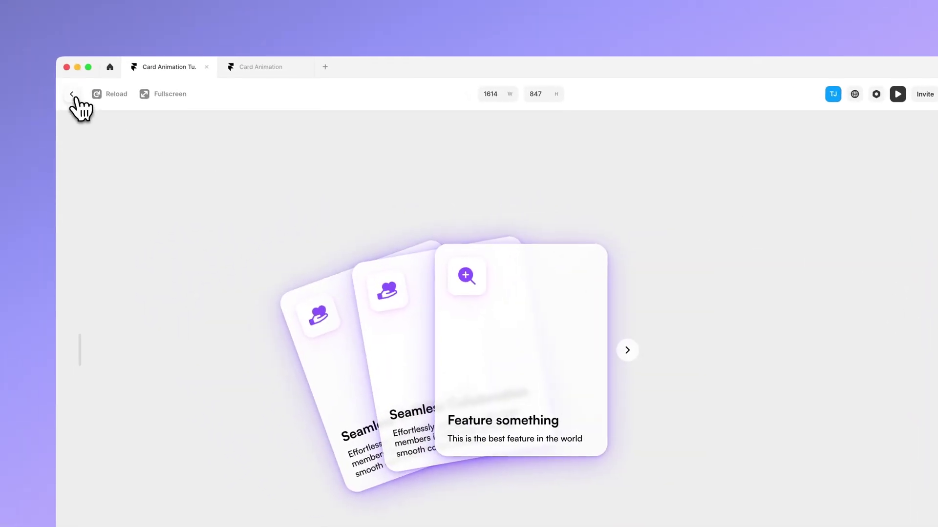
click(63, 90)
Step: Adjust the damping of Variant 1's physics-based Spring transition
scroll(310, 200, down, 5)
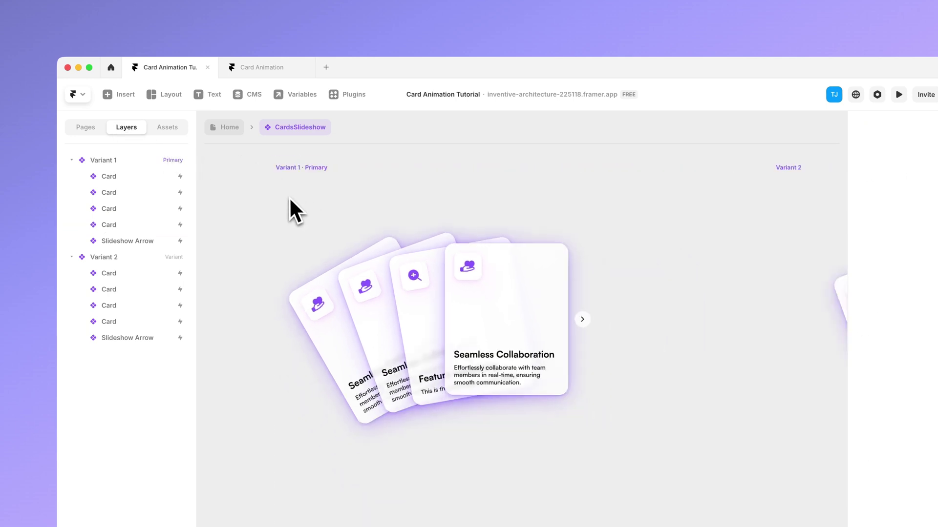
click(306, 169)
click(920, 352)
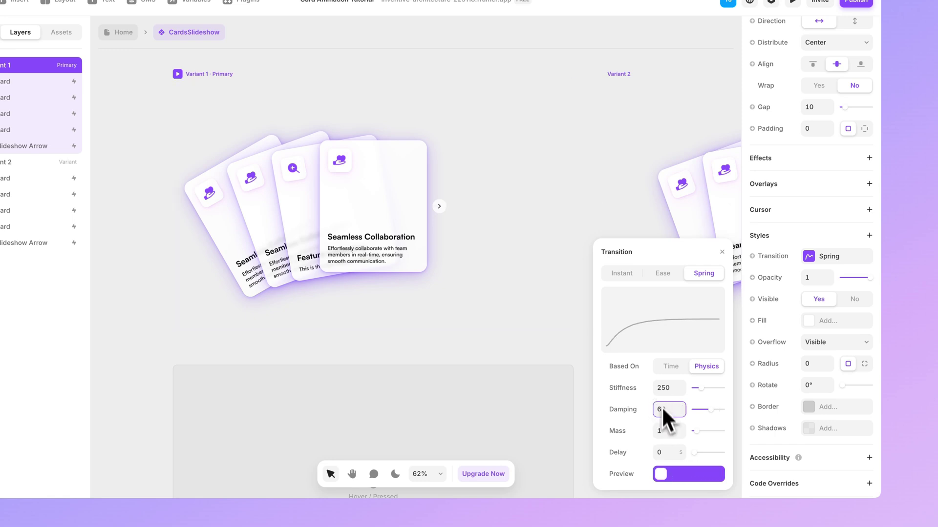
click(620, 166)
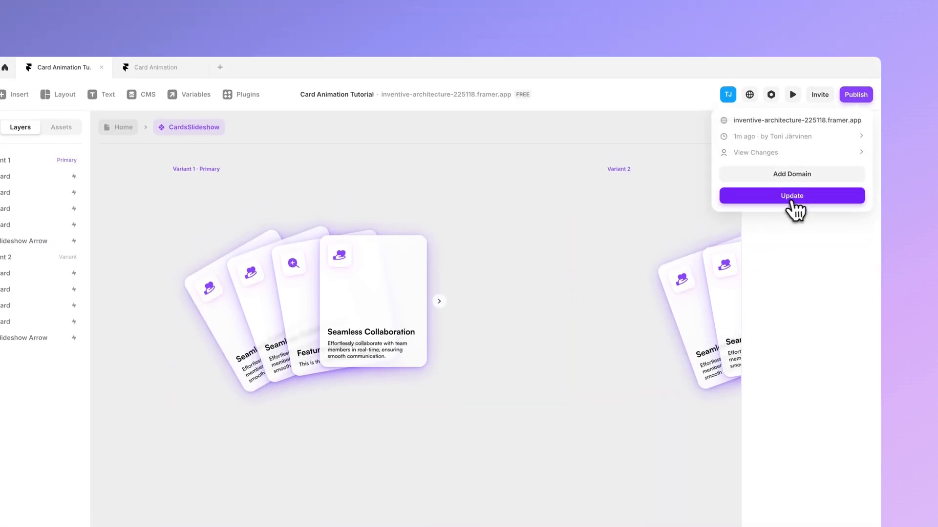
Step: Publish the site update and test the slideshow arrow on the live page in the browser
click(792, 197)
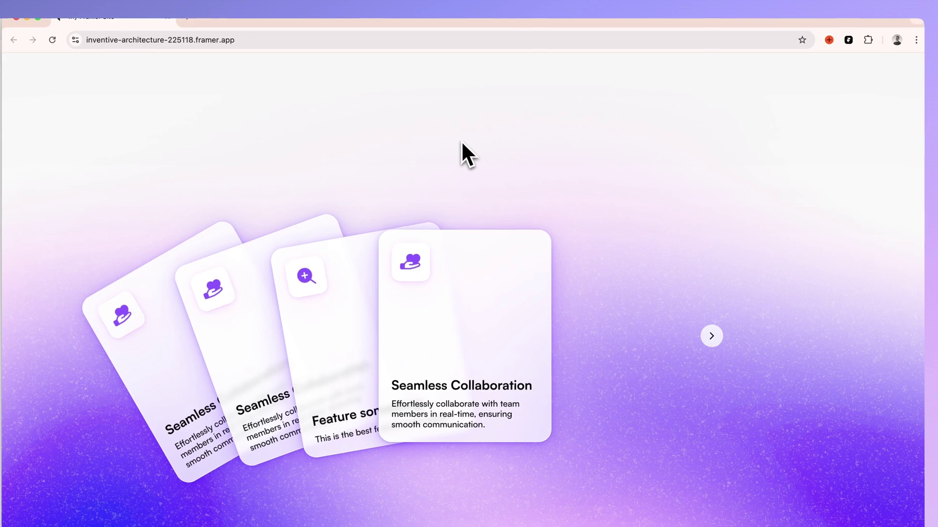
click(709, 337)
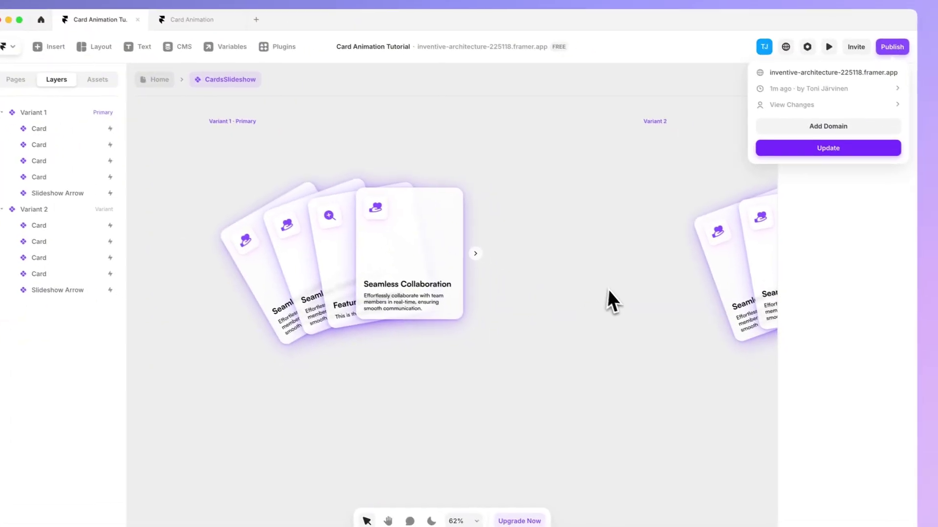
Step: Anchor the middle -10° card of Variant 2 to the frame's centre instead of its left edge
click(610, 300)
scroll(601, 295, right, 5)
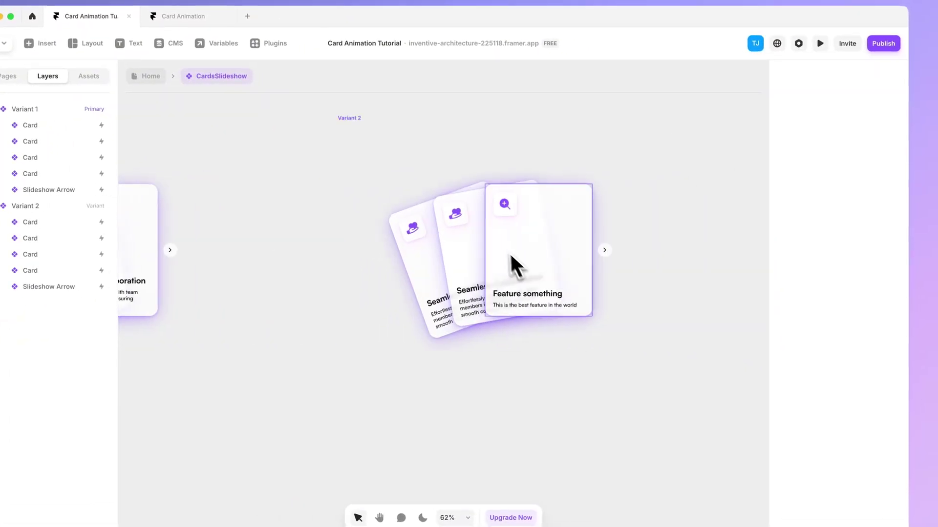
click(512, 263)
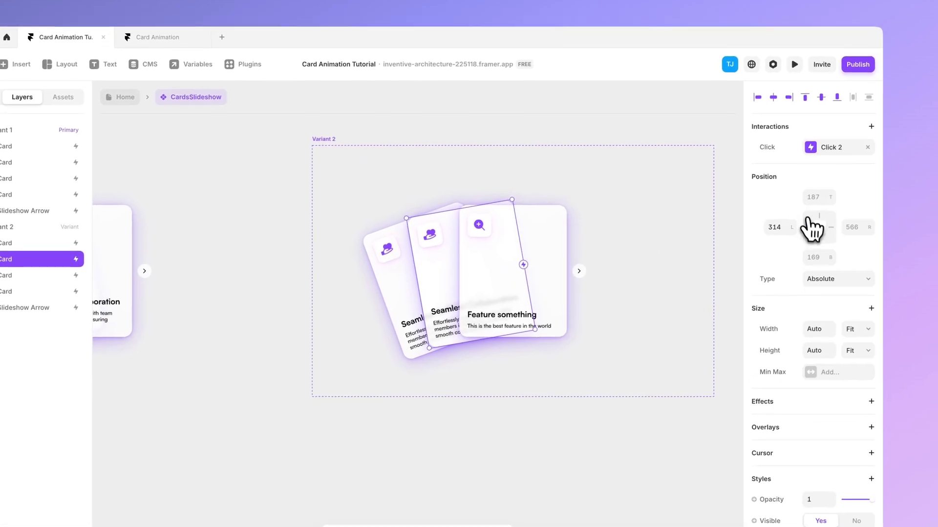
mouse_move(820, 223)
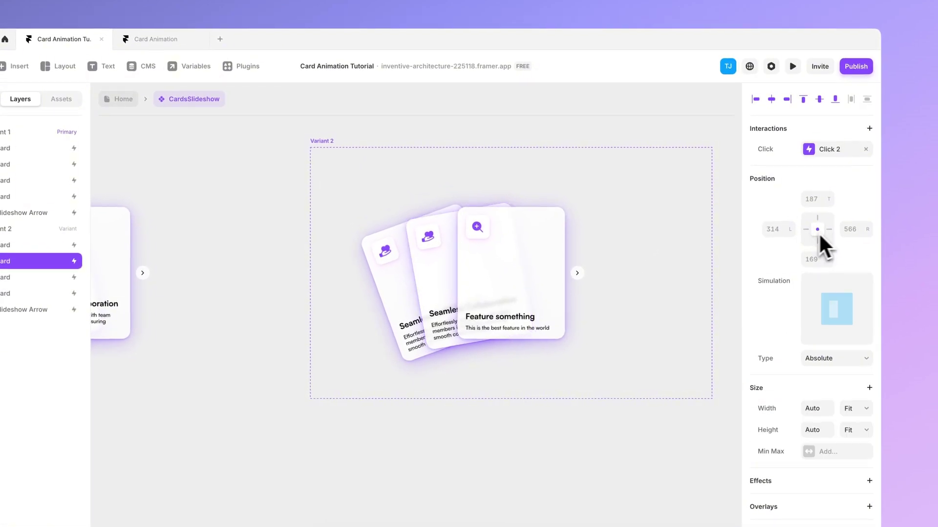
Step: Anchor the rearmost card of Variant 2 to the frame's centre instead of its left and bottom edges
click(407, 261)
scroll(808, 229, up, 5)
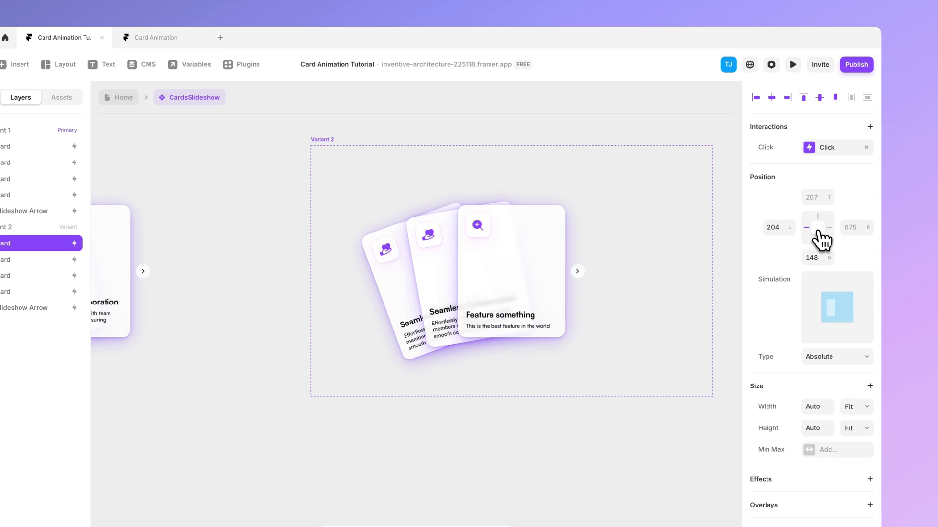
scroll(398, 258, left, 4)
click(402, 255)
scroll(412, 254, down, 4)
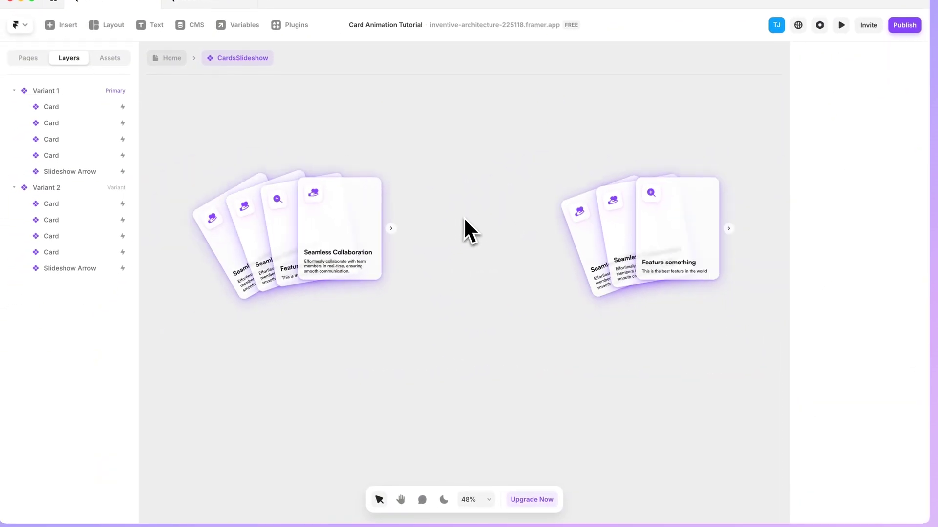
Step: Add a third variant to the slideshow component based on Variant 2
scroll(473, 229, right, 5)
scroll(474, 229, up, 2)
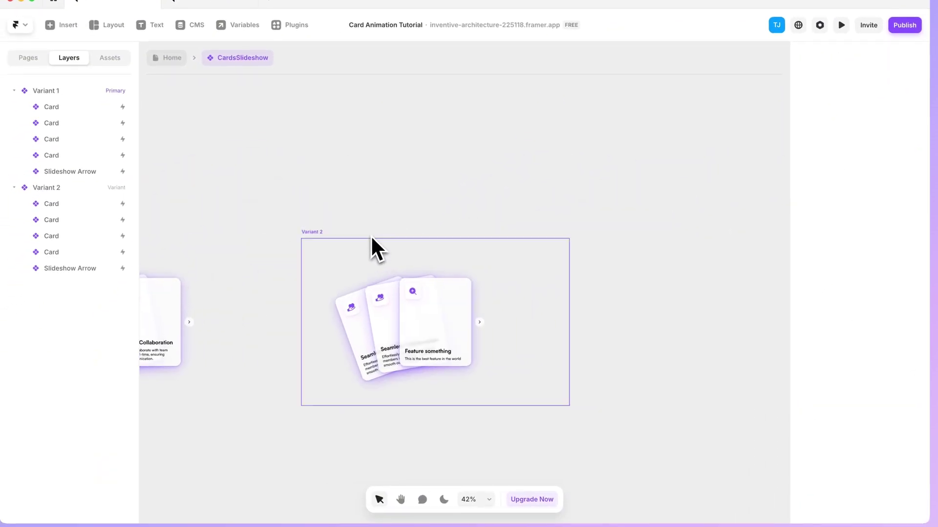
click(317, 232)
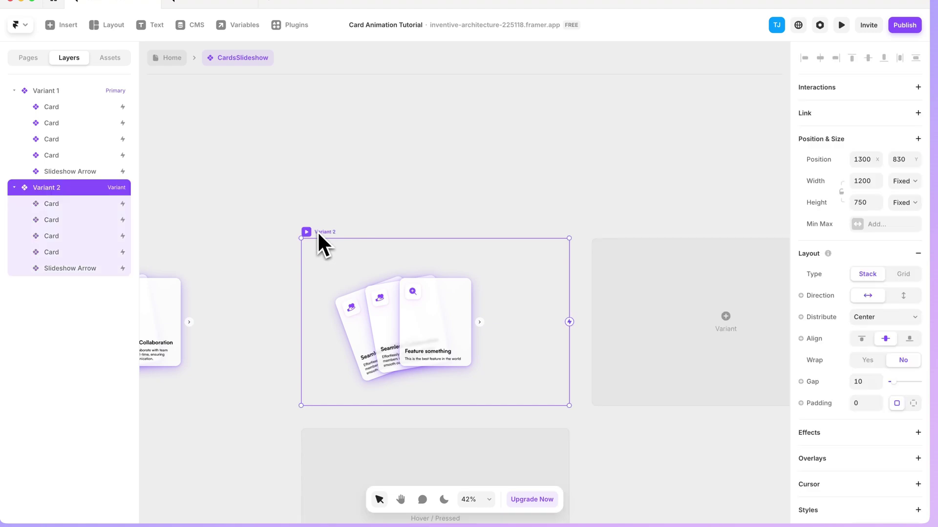
scroll(523, 300, right, 2)
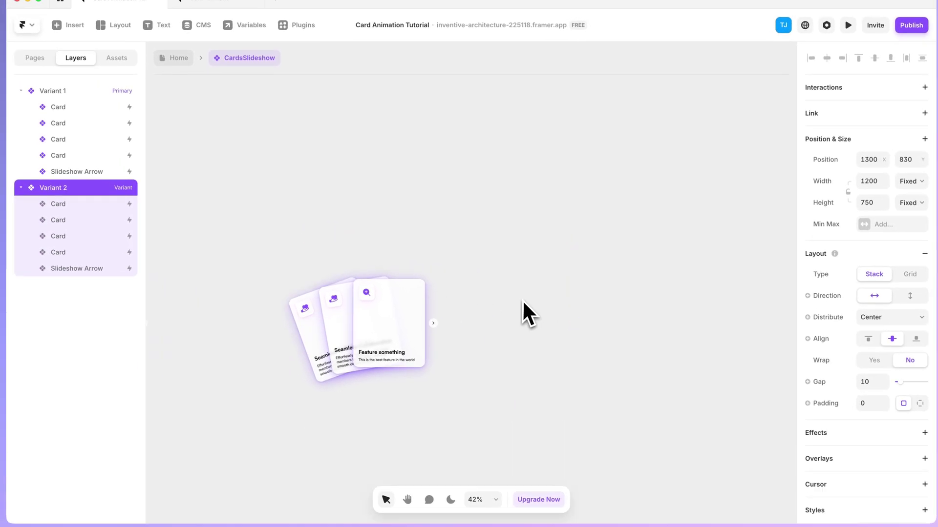
click(523, 300)
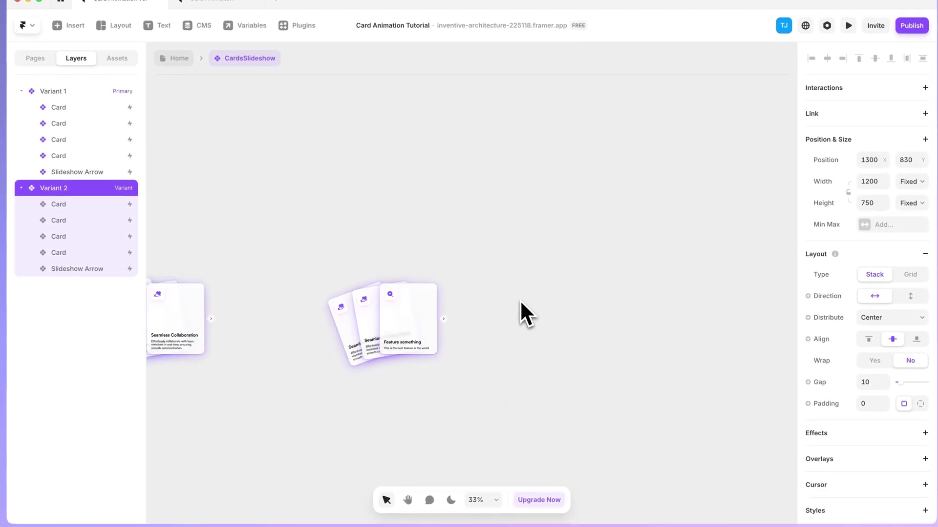
scroll(608, 330, right, 2)
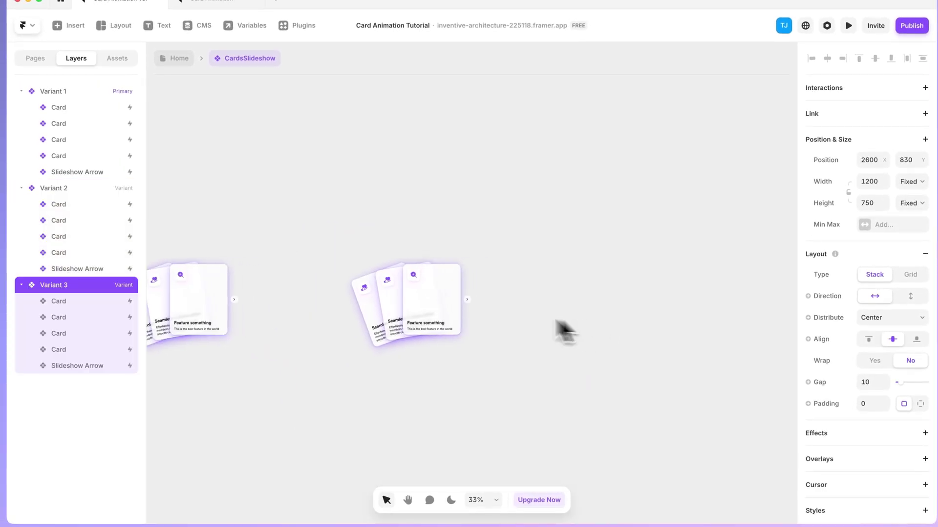
Step: Make Variant 3's "Feature something" card fully transparent and shift it to the right of the stack
click(402, 279)
scroll(415, 292, up, 3)
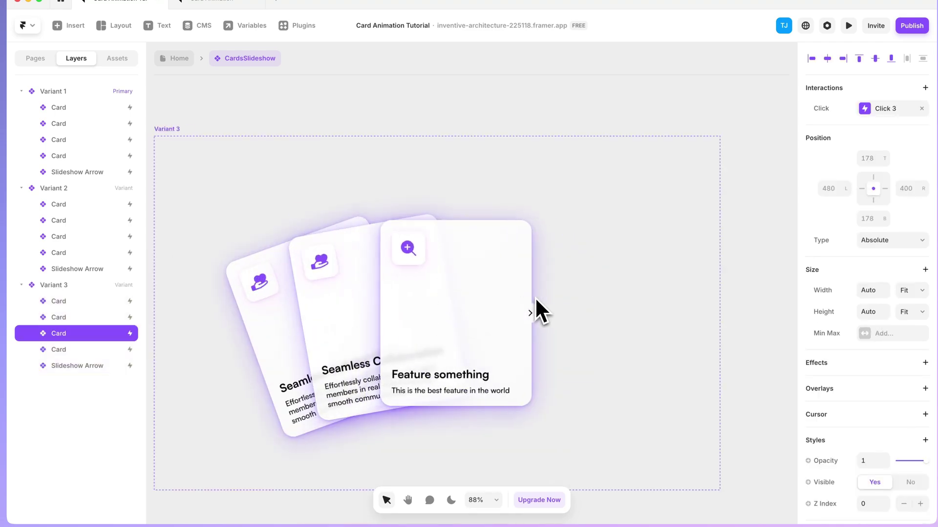
drag(926, 461, 896, 461)
shift+click(76, 350)
drag(423, 269, 481, 268)
Step: Set the rotation of the -10° "Seamless Collaboration" card in Variant 3 to 0° so it becomes the front card
scroll(872, 360, down, 3)
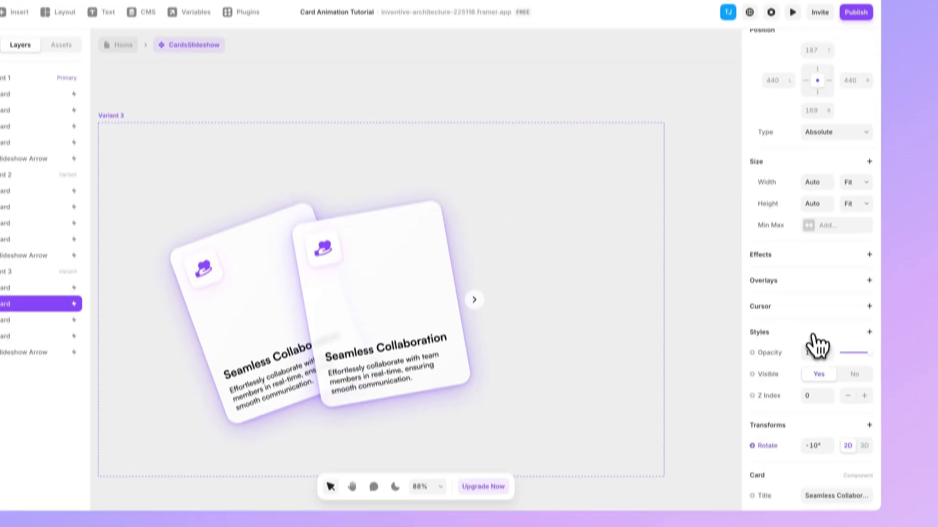
click(862, 418)
text(0)
key(Return)
Step: Move Variant 3's rearmost card closer behind the front card and set its rotation to -10°
drag(303, 312, 385, 299)
scroll(922, 322, down, 5)
click(922, 322)
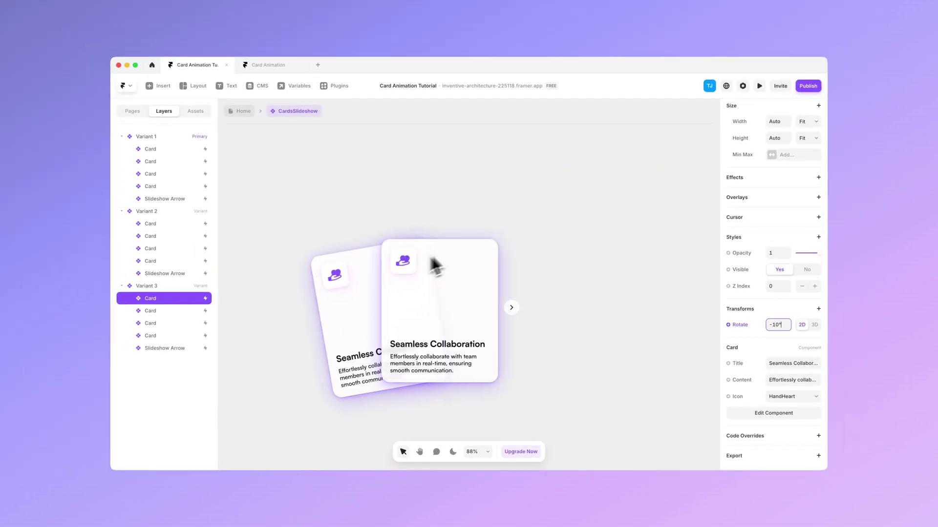
click(369, 203)
scroll(821, 49, up, 5)
click(819, 119)
drag(266, 238, 267, 234)
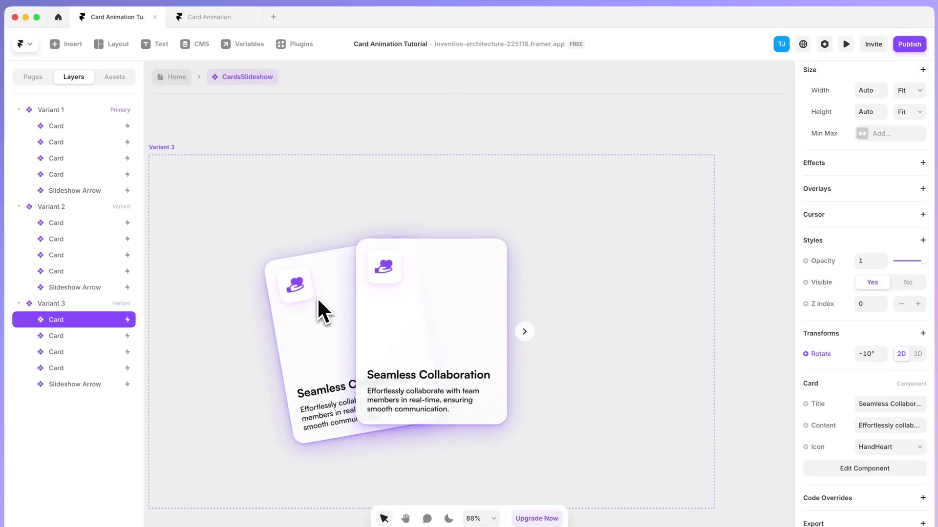
Step: Link Variant 2's slideshow arrow to Variant 3 and Variant 3's slideshow arrow to Variant 4
click(541, 247)
click(471, 288)
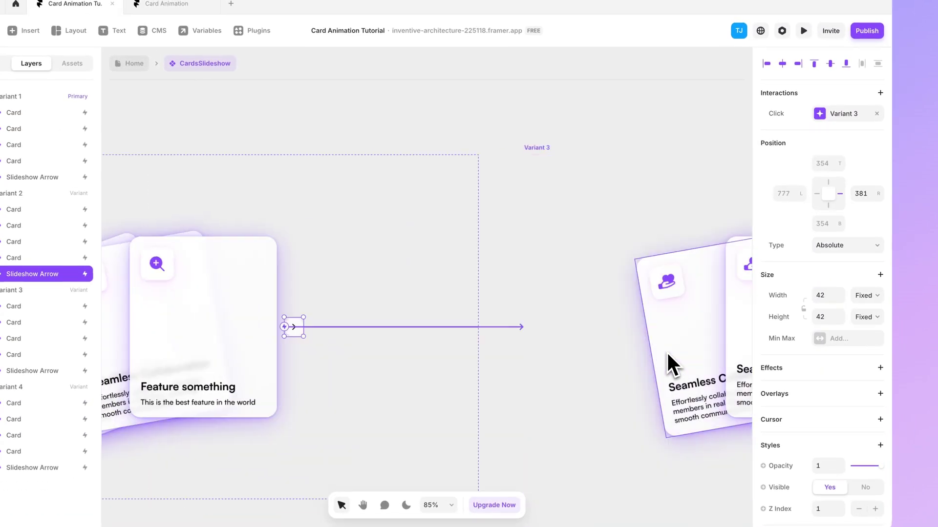
scroll(666, 351, right, 8)
click(476, 332)
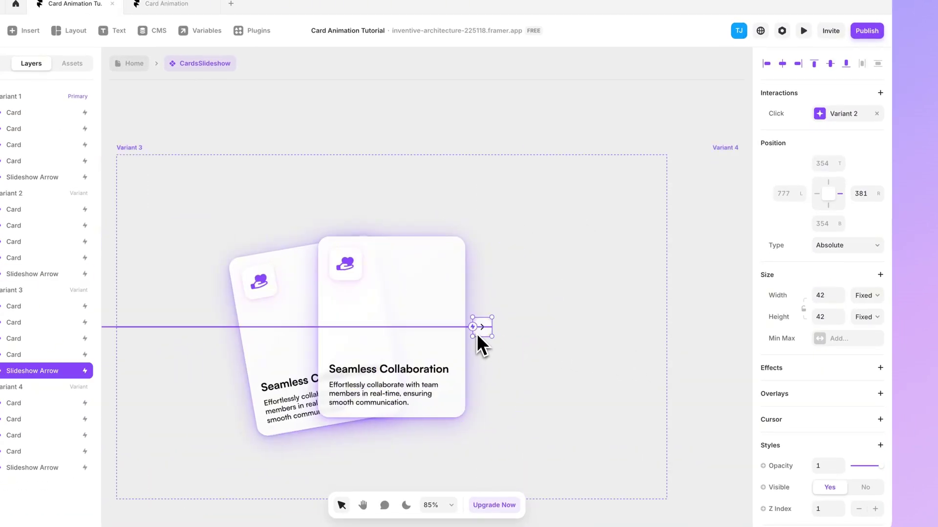
drag(471, 327, 722, 349)
Step: Change the click interaction of Variant 4's slideshow arrow to switch to Variant 1
scroll(633, 385, right, 4)
scroll(722, 350, down, 4)
scroll(684, 351, right, 6)
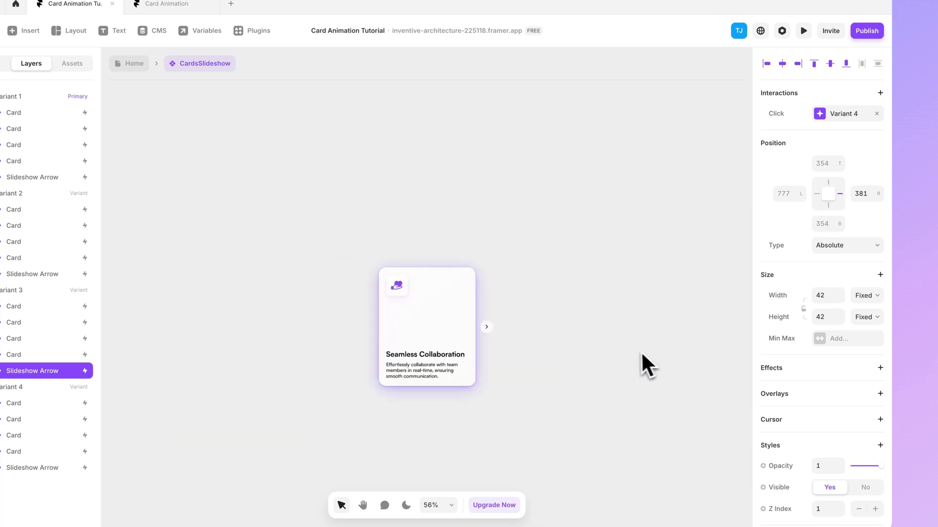
scroll(484, 331, up, 5)
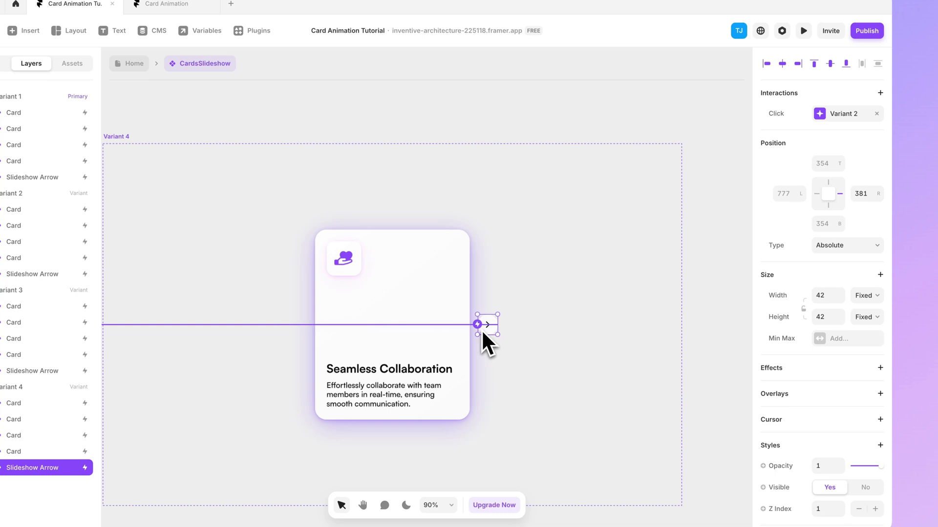
click(820, 116)
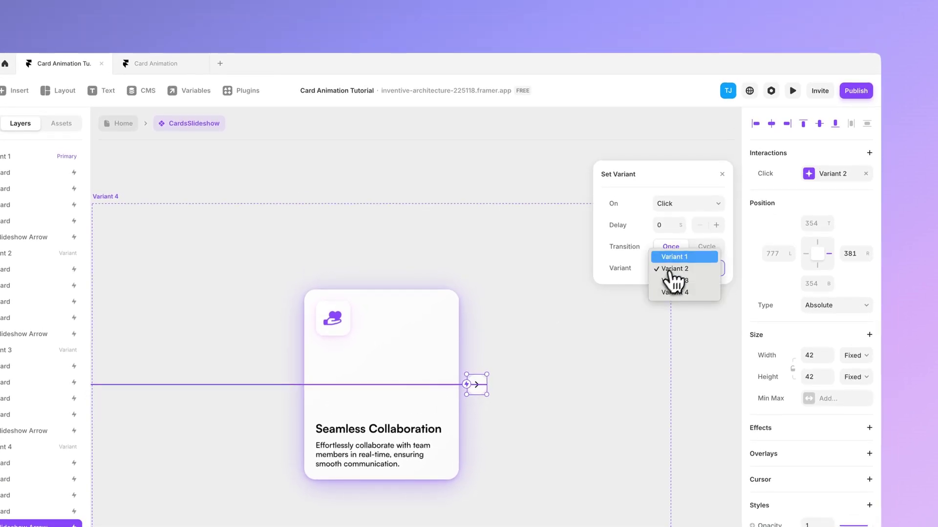
click(490, 154)
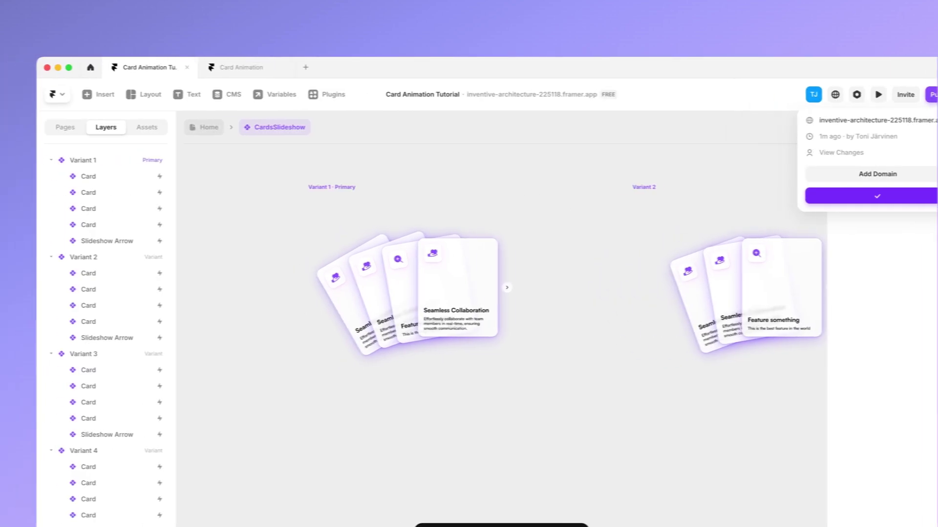
Step: Publish the site update and cycle through all the cards with the slideshow arrow on the live page
click(537, 96)
scroll(405, 221, down, 5)
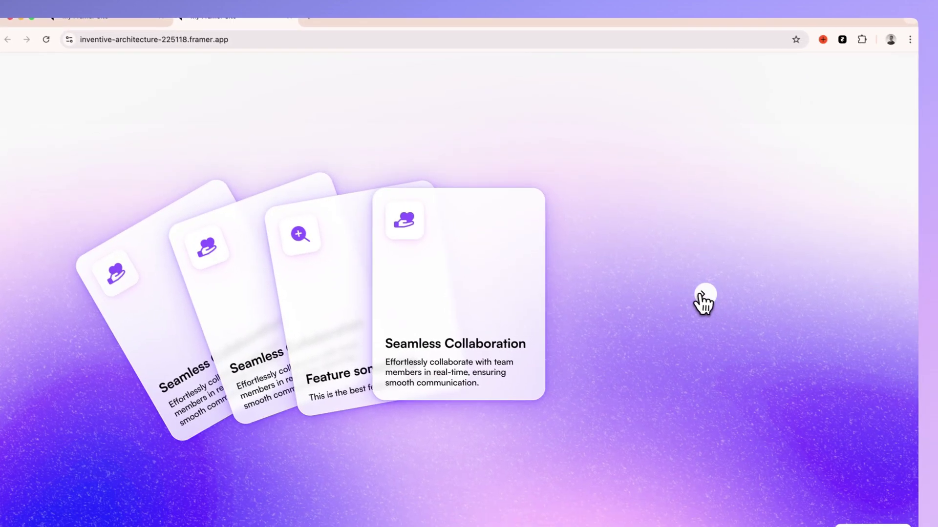
click(704, 295)
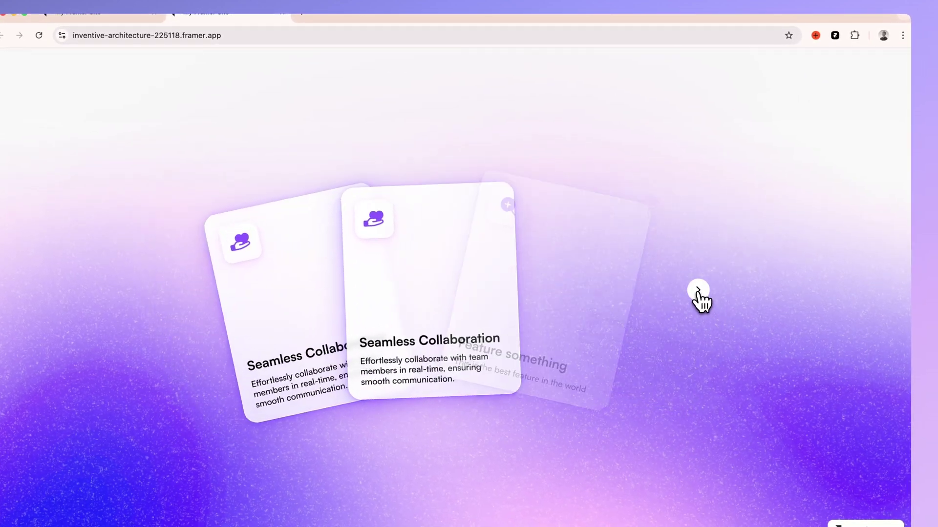
click(699, 294)
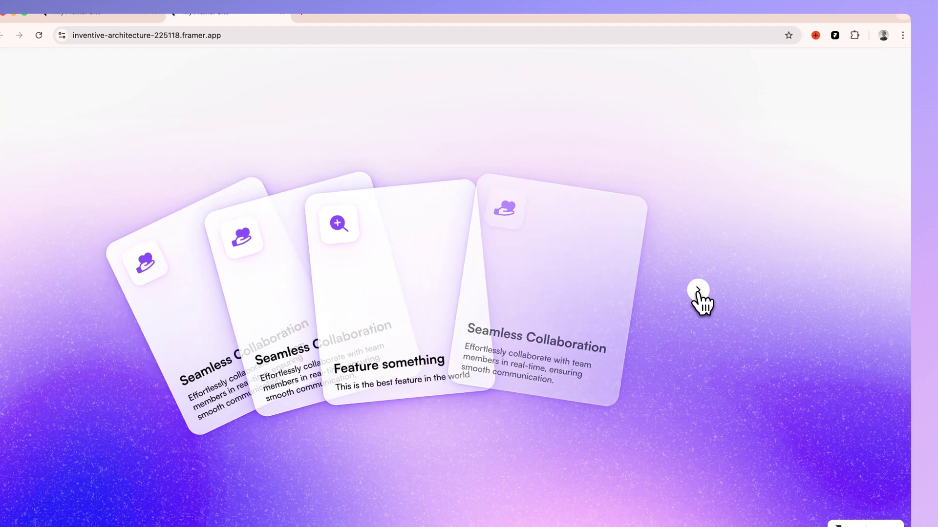
click(698, 294)
click(699, 294)
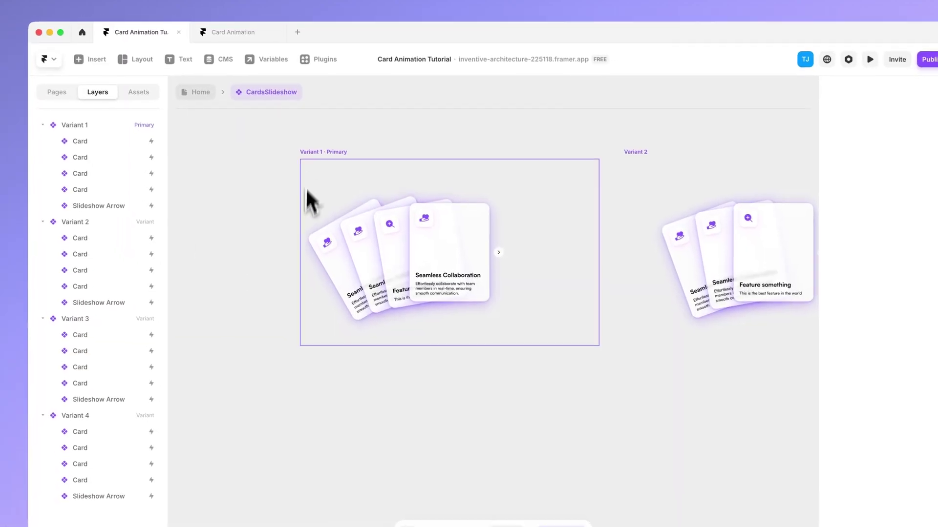
Step: Set the damping of Variant 1's physics-based Spring transition to 40
click(335, 233)
click(815, 273)
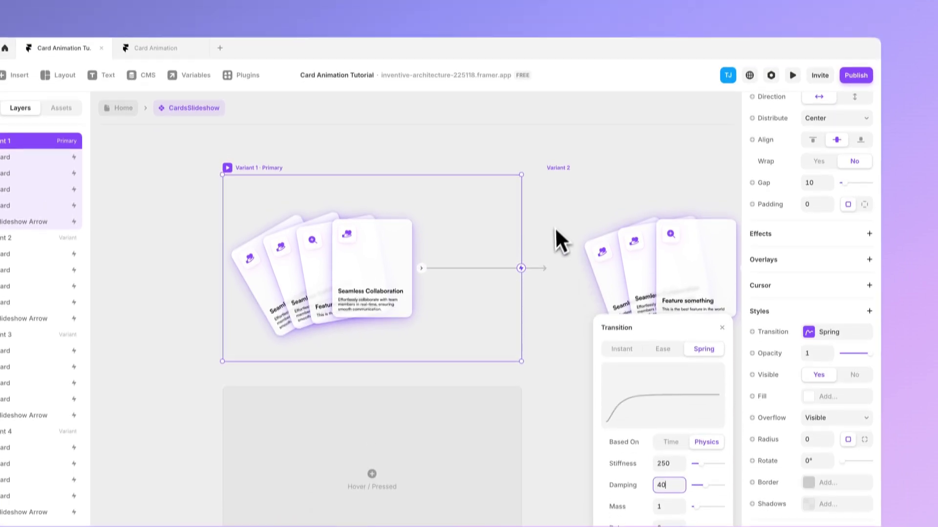
click(554, 171)
Step: Publish the new transition damping and retest the slideshow arrow on the live page
click(856, 8)
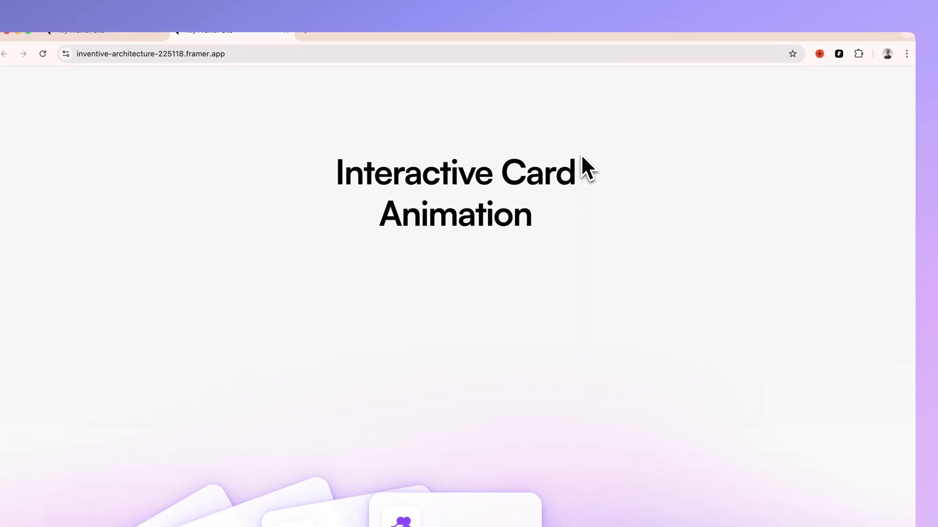
scroll(574, 181, down, 6)
click(703, 299)
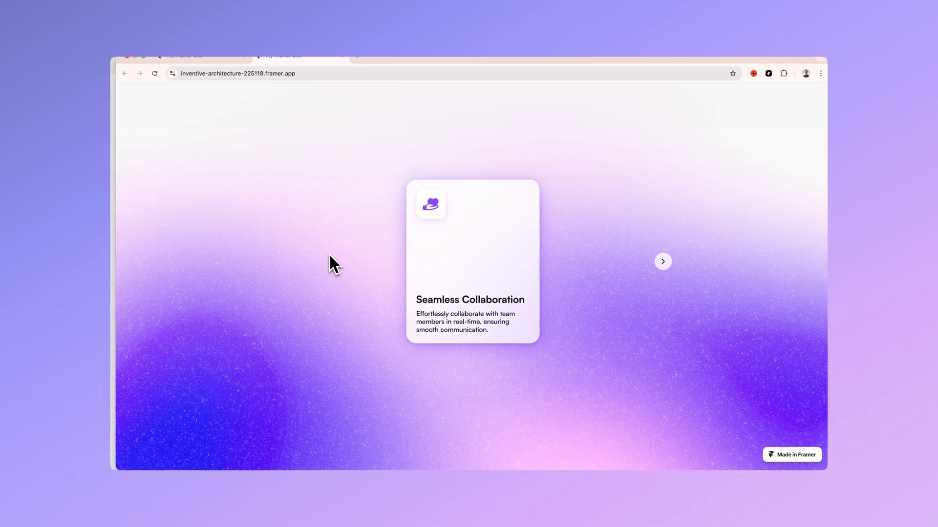
click(663, 262)
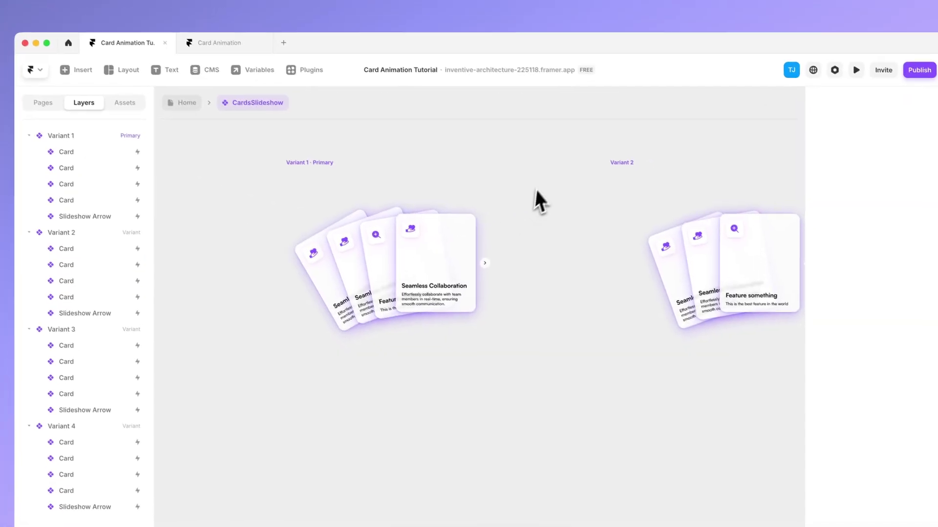
Step: Duplicate Variant 1's slideshow arrow, move the copy to the left side of the front card and turn it to face left
click(480, 264)
scroll(480, 265, up, 3)
scroll(479, 264, left, 1)
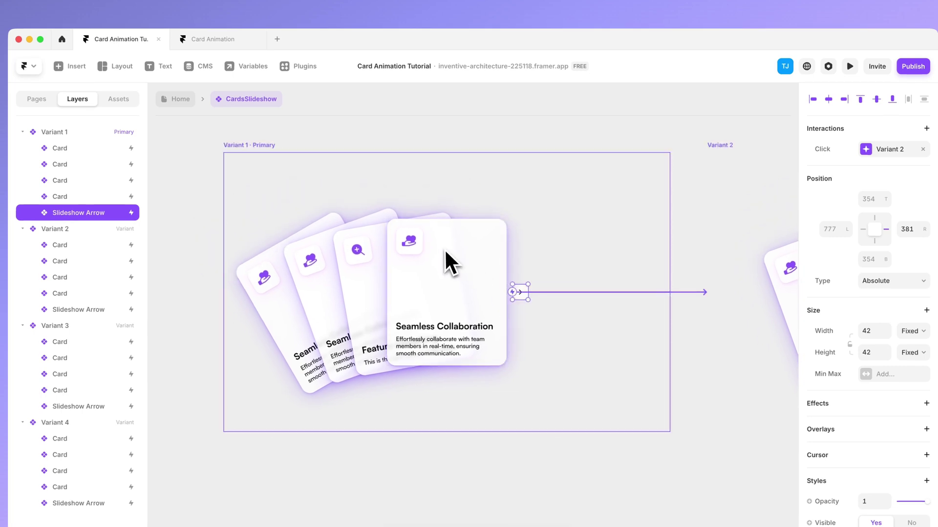
key(super+d)
key(shift+Left)
key(shift+Left)
key(shift+Left)
key(shift+Left)
key(shift+Left)
key(shift+Left)
key(shift+Left)
key(shift+Left)
key(shift+Left)
key(shift+Left)
key(shift+Left)
key(shift+Left)
key(shift+Left)
key(shift+Left)
key(shift+Left)
key(shift+Left)
key(shift+Left)
key(shift+Left)
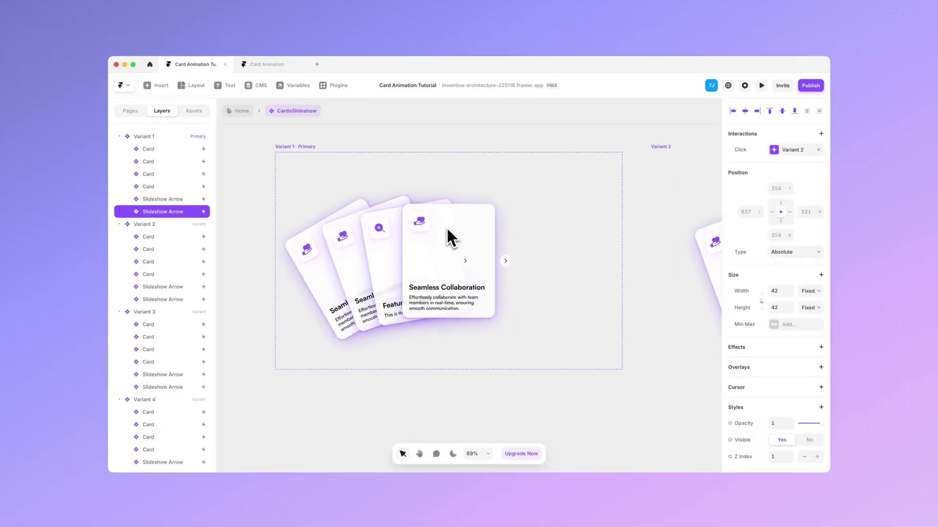
key(shift+Left)
key(shift+Left)
key(shift+Left)
key(shift+Left)
key(shift+Left)
key(shift+Left)
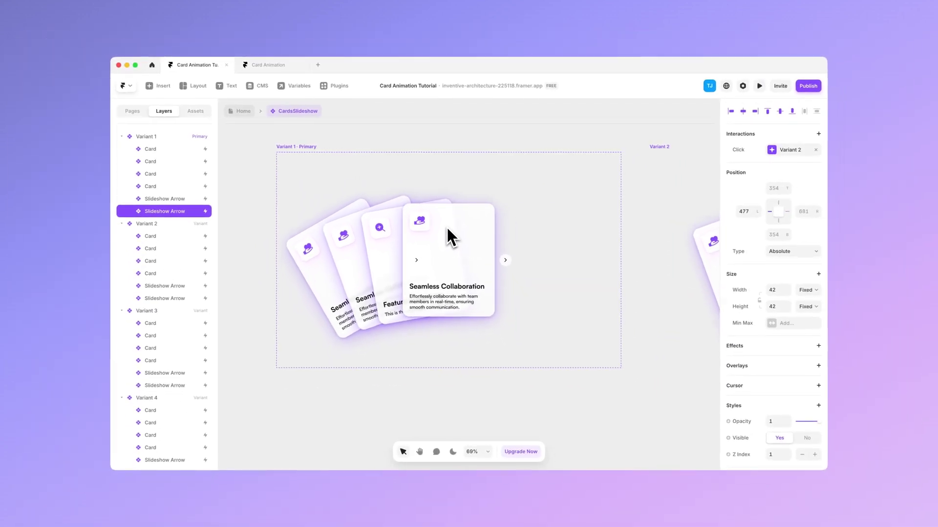
key(shift+Left)
key(shift+Left)
key(shift+Left)
key(shift+Left)
key(shift+Left)
key(shift+Left)
key(shift+Left)
key(shift+Left)
key(shift+Left)
drag(398, 248, 336, 270)
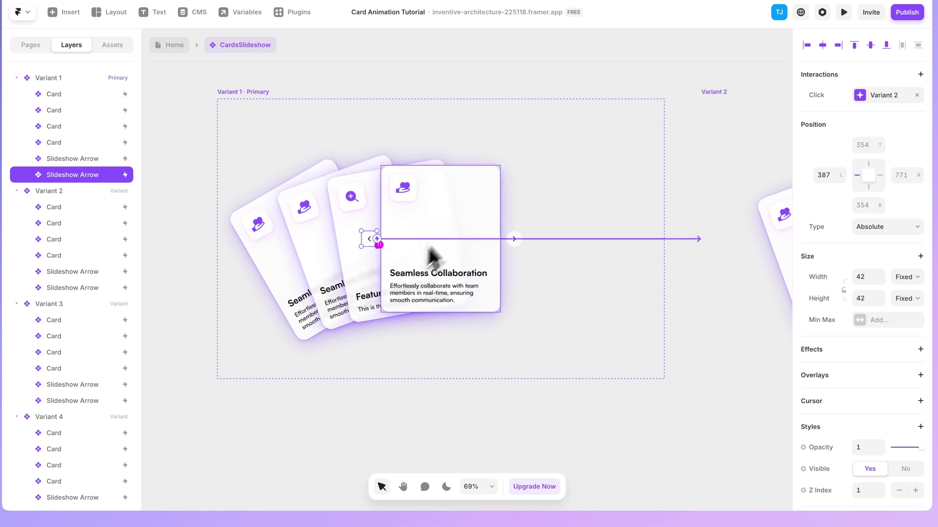
Step: Position the left-facing arrow in Variant 1 at a left offset of 381, mirroring the right arrow's offset
click(509, 235)
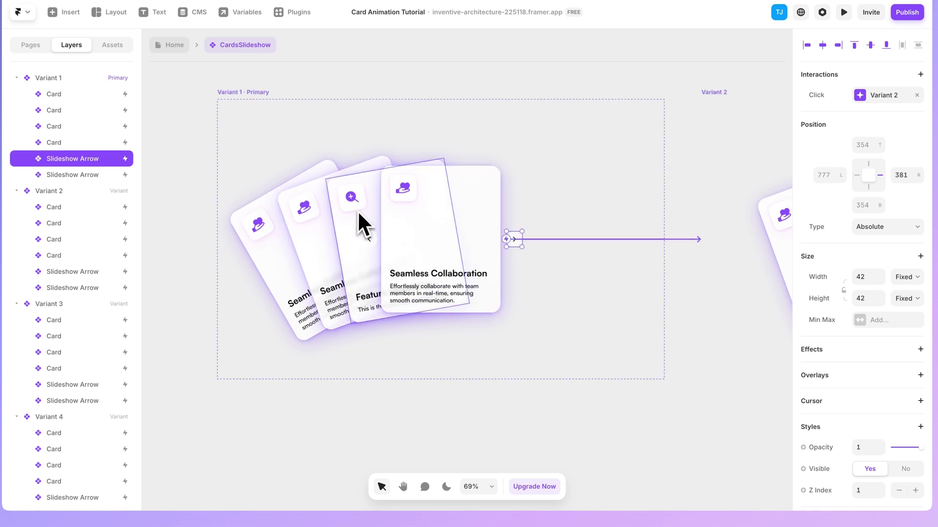
click(377, 239)
scroll(379, 242, up, 5)
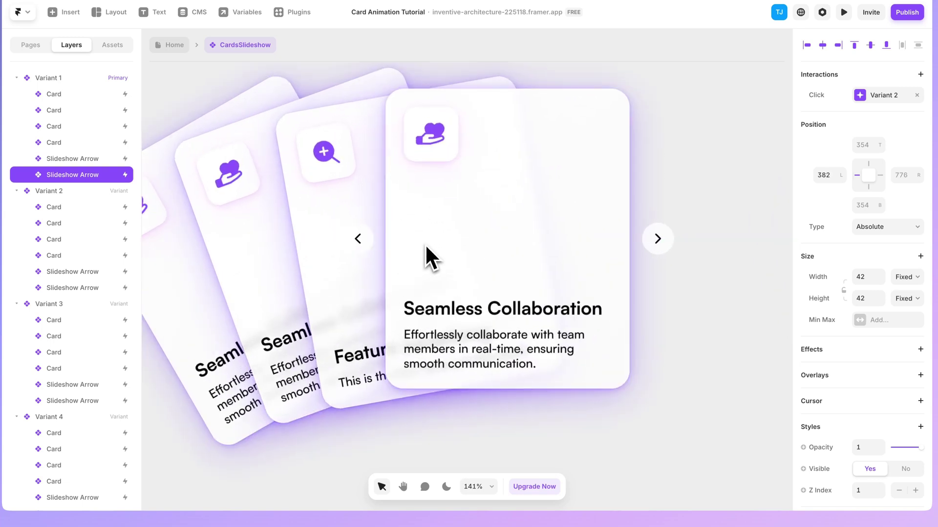
scroll(426, 244, down, 3)
scroll(428, 244, down, 2)
key(Escape)
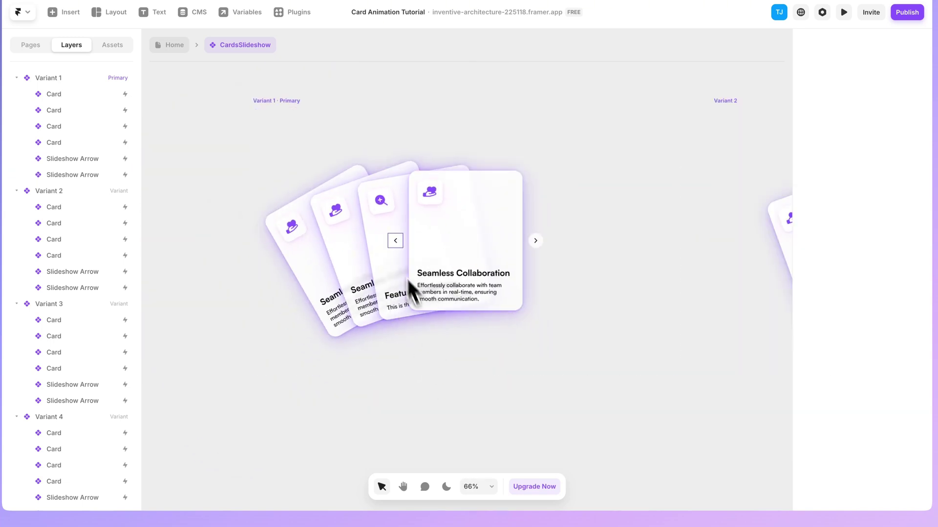
Step: Link the left-facing arrow in Variant 1 to Variant 4 on click
scroll(630, 259, down, 1)
scroll(477, 192, right, 4)
scroll(442, 211, down, 3)
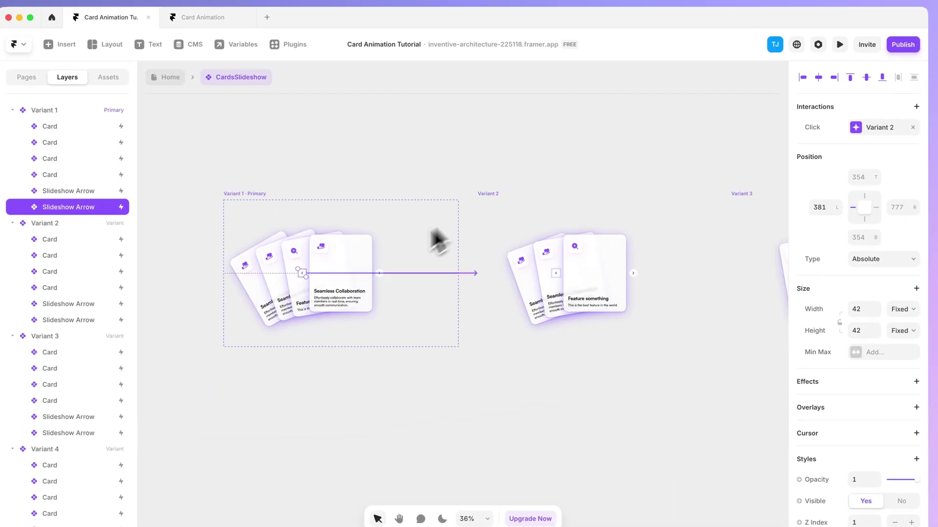
scroll(297, 249, up, 2)
scroll(303, 272, up, 3)
drag(350, 257, 837, 299)
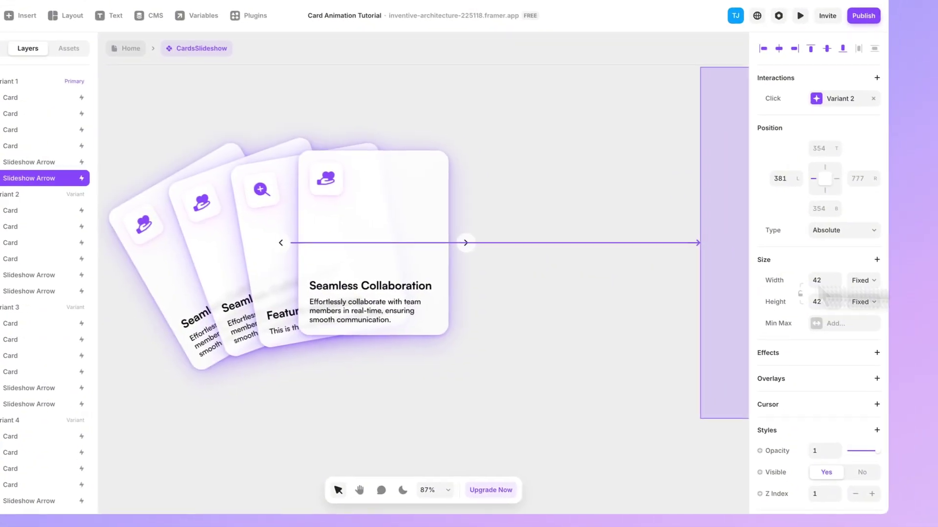
scroll(564, 327, right, 6)
scroll(565, 328, right, 5)
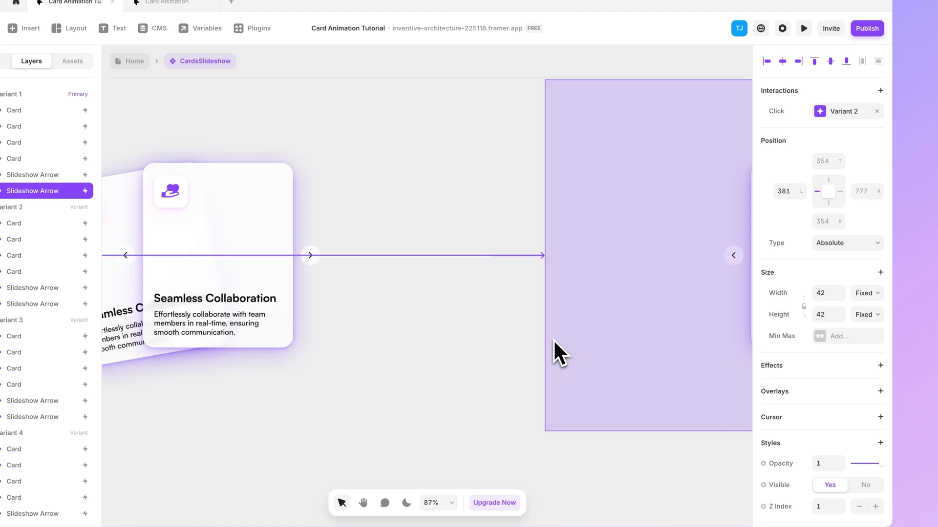
scroll(498, 289, left, 3)
scroll(620, 354, down, 3)
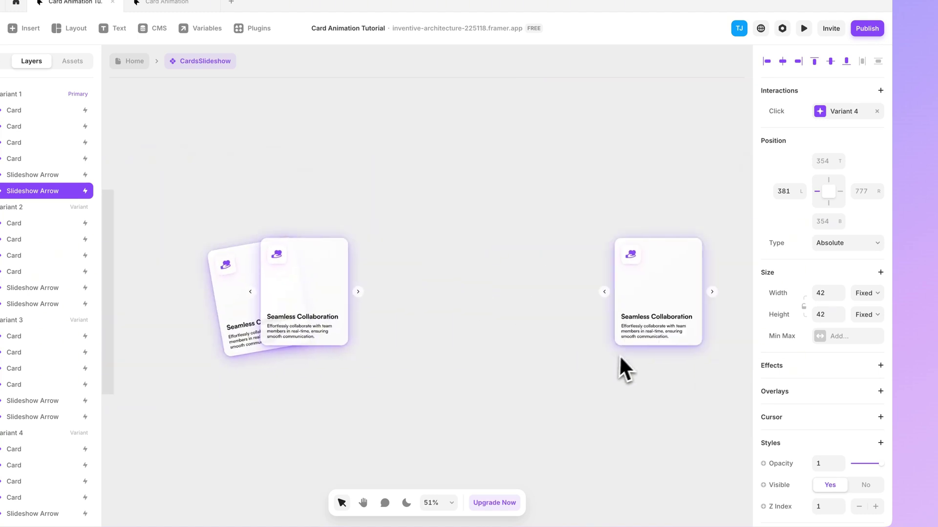
click(592, 396)
Step: Change the click target of Variant 4's left-facing arrow to Variant 3
click(510, 296)
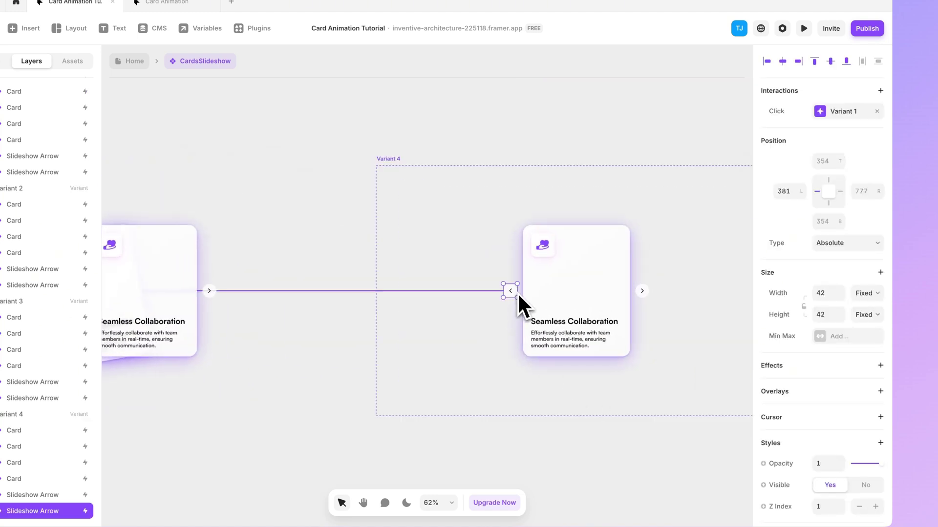
click(808, 111)
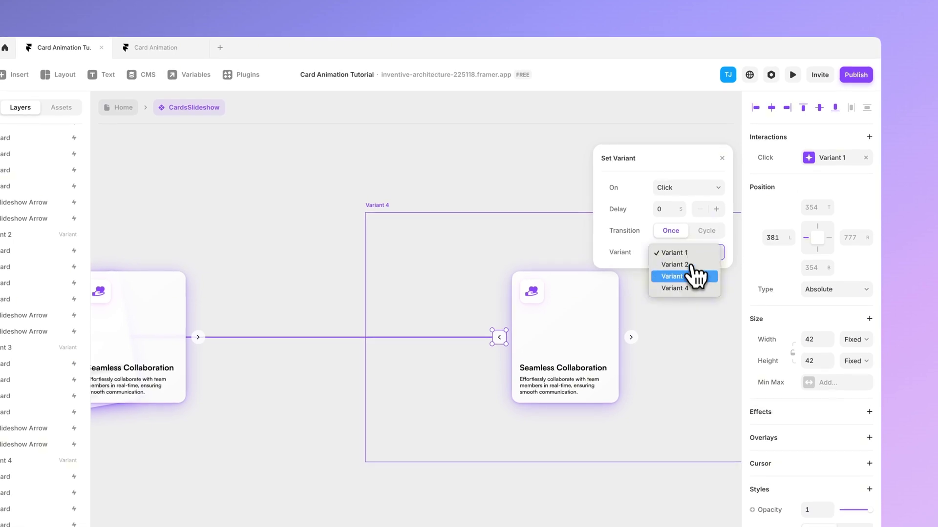
click(693, 275)
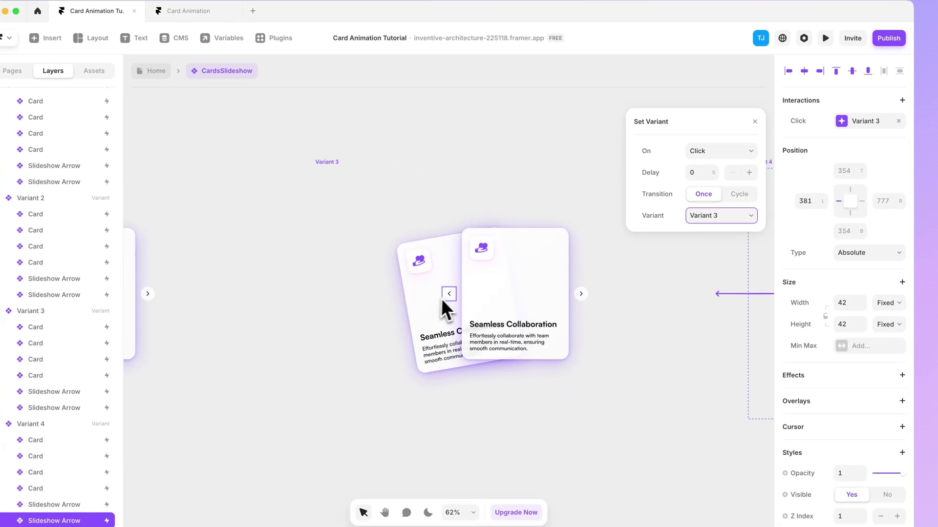
Step: Retarget the click interactions of the left-facing arrows in Variant 3 and Variant 2 to each one's preceding variant
click(444, 298)
click(737, 215)
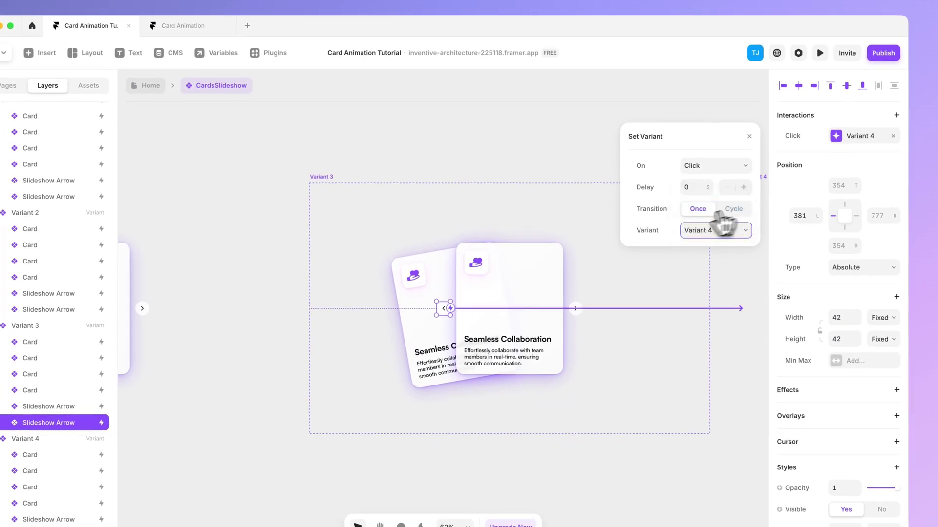
scroll(552, 268, left, 7)
click(348, 308)
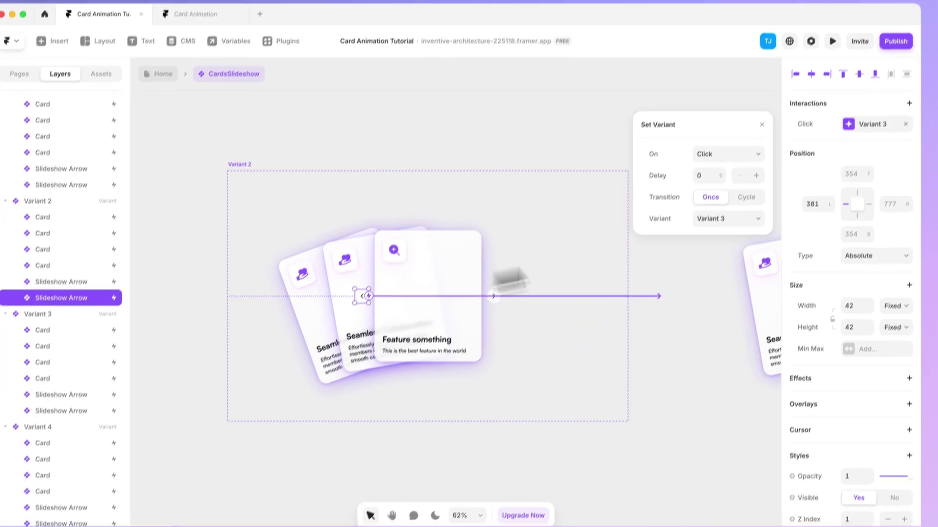
click(716, 231)
click(716, 252)
click(310, 169)
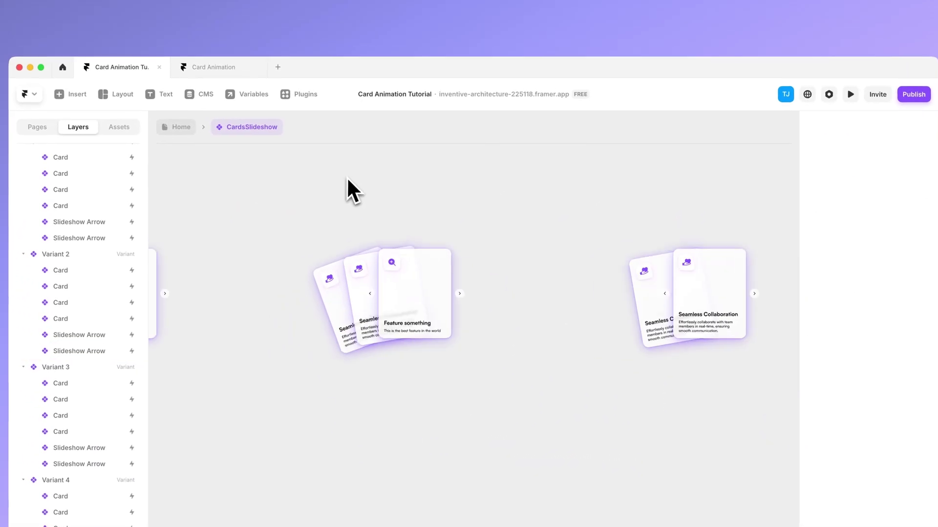
Step: Publish the arrow changes, test the next and previous arrows on the live page, and return to the CardsSlideshow component
click(914, 94)
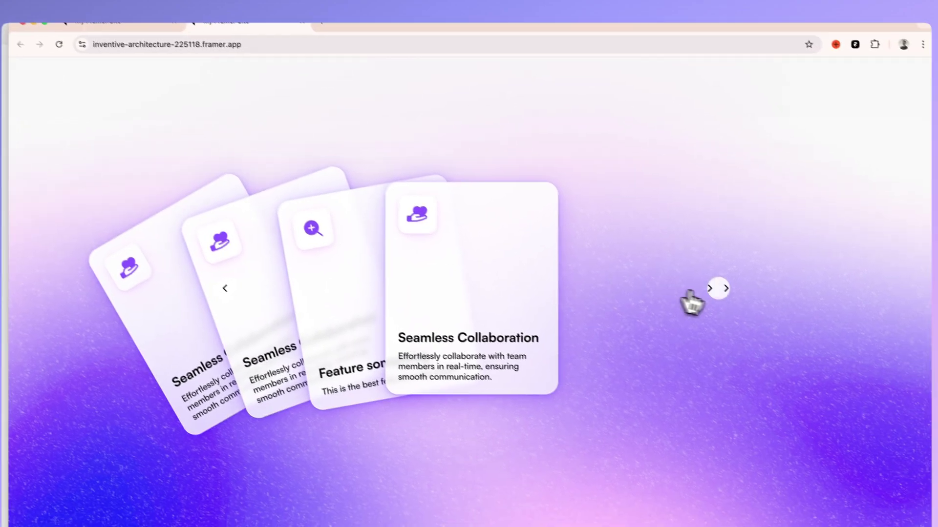
click(720, 291)
click(720, 291)
click(720, 291)
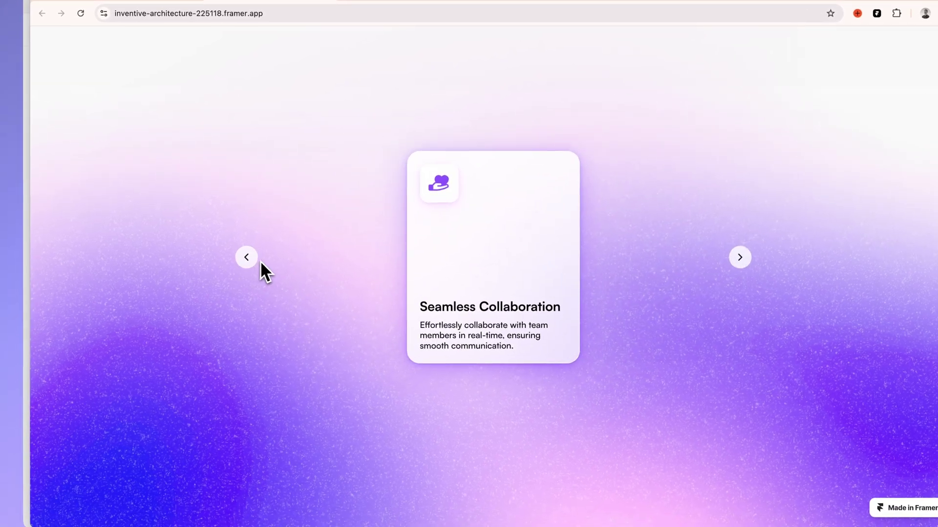
click(249, 261)
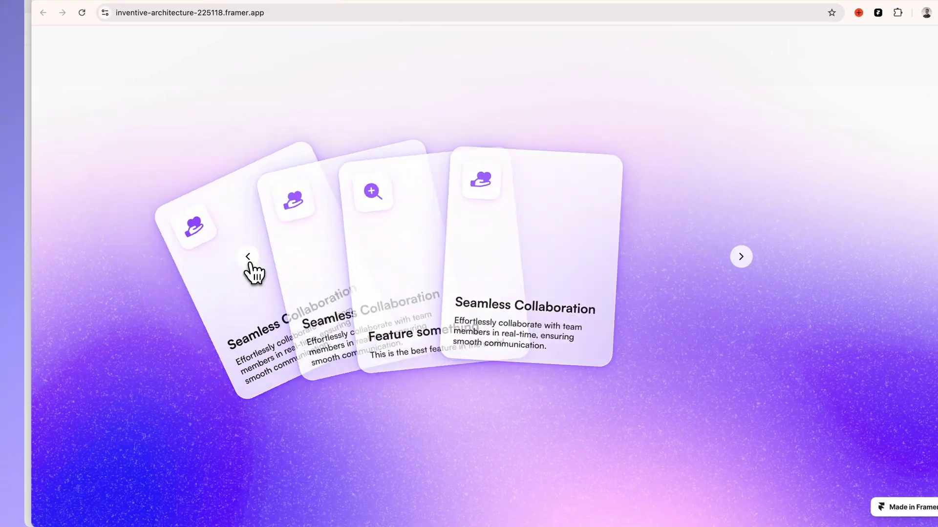
click(249, 263)
click(249, 262)
click(743, 261)
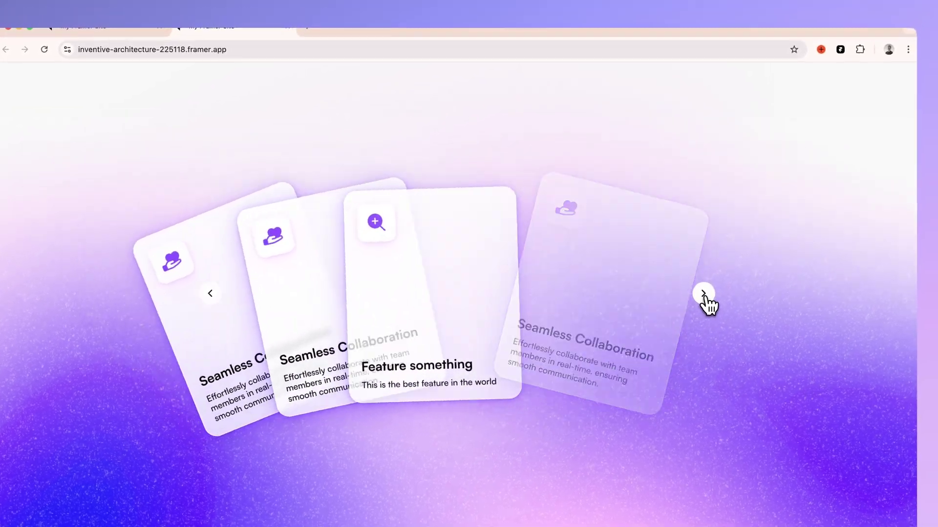
click(742, 262)
click(703, 297)
click(703, 297)
click(702, 297)
click(702, 297)
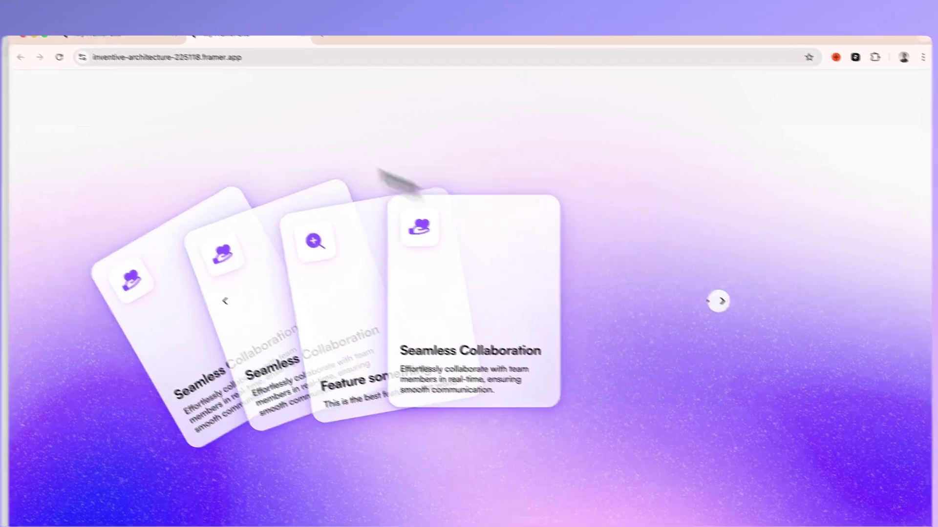
click(115, 32)
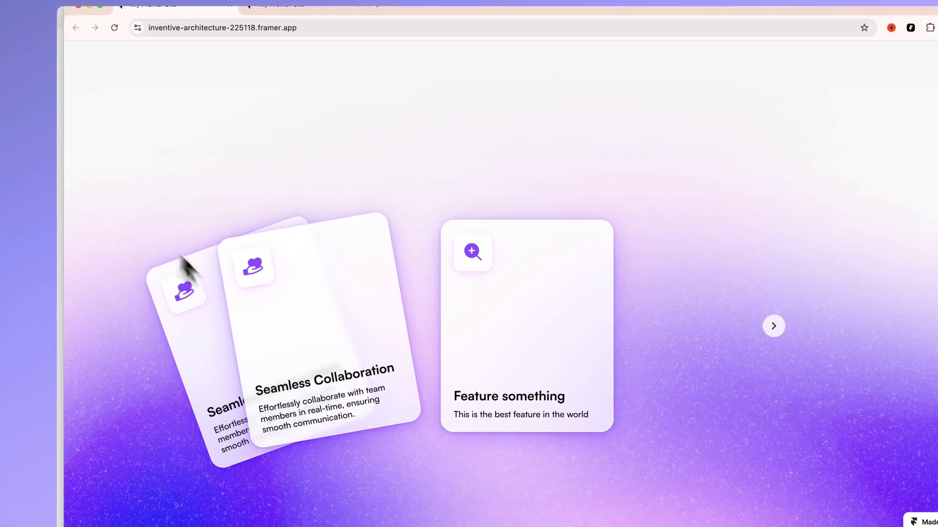
click(60, 226)
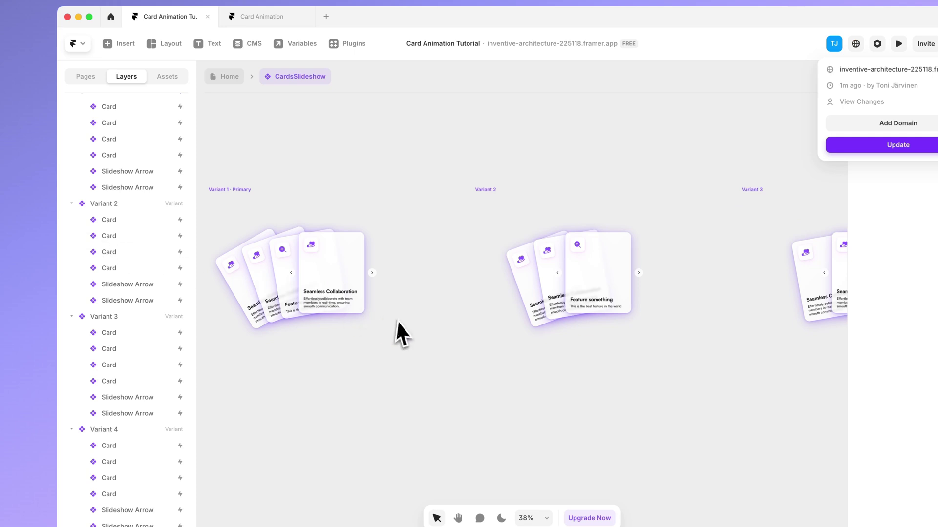
click(382, 337)
Step: Add a hover effect to all four cards in Variant 1 with a scale of 1 and a vertical offset of -16
scroll(376, 356, left, 2)
scroll(309, 250, up, 4)
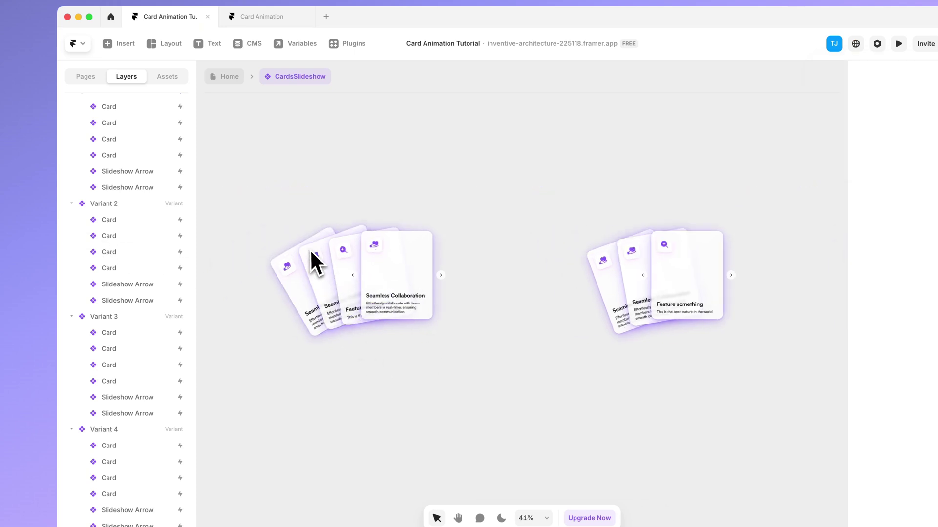
click(276, 266)
shift+click(331, 262)
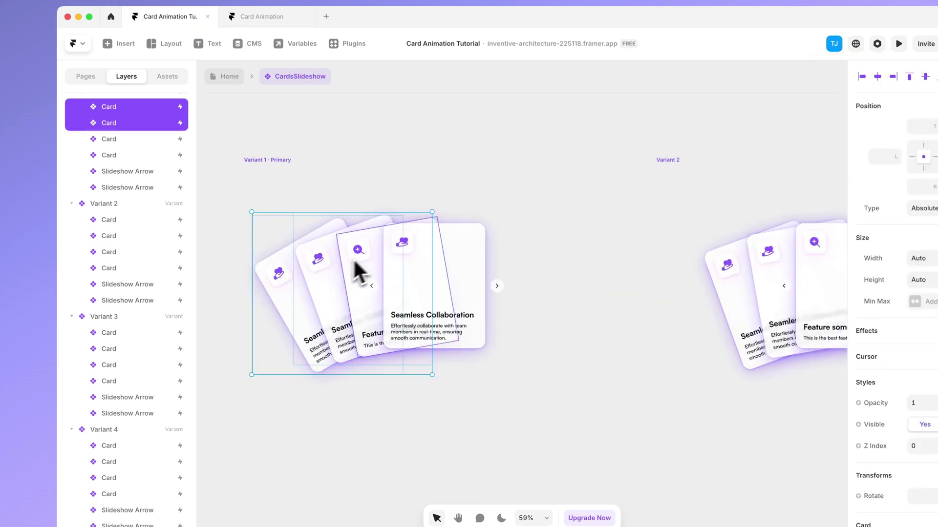
shift+click(364, 254)
shift+click(400, 248)
scroll(911, 372, down, 3)
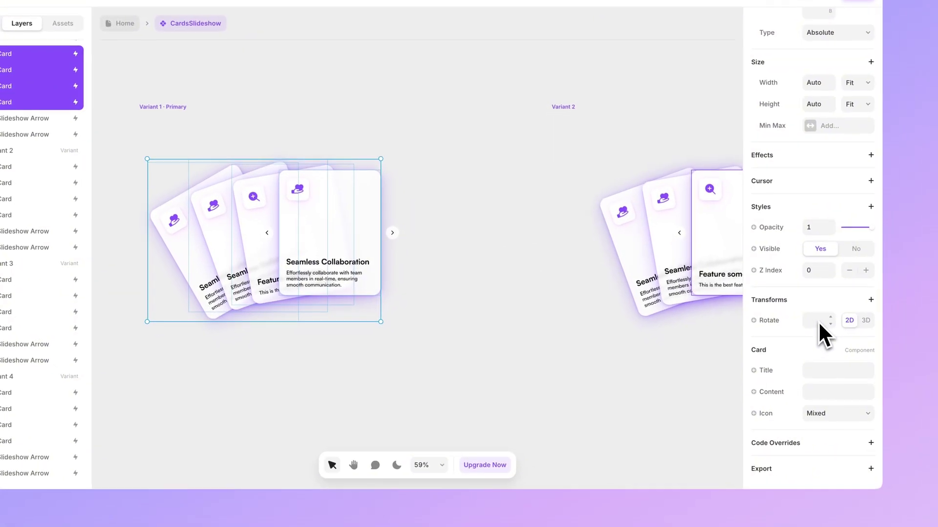
scroll(919, 373, up, 3)
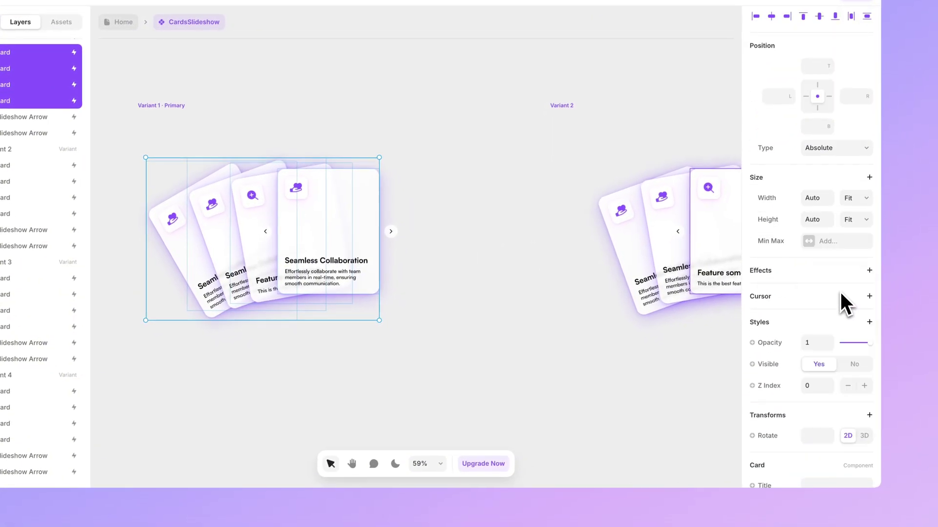
click(841, 292)
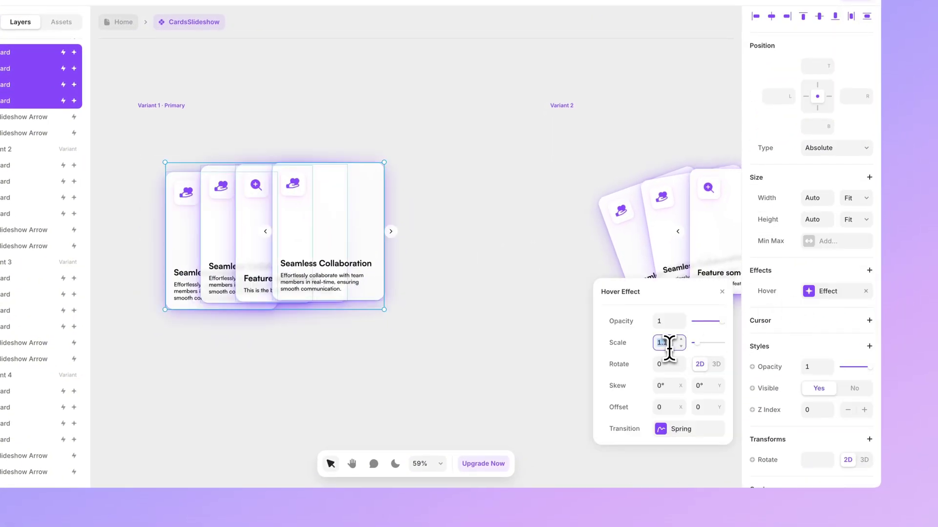
text(1)
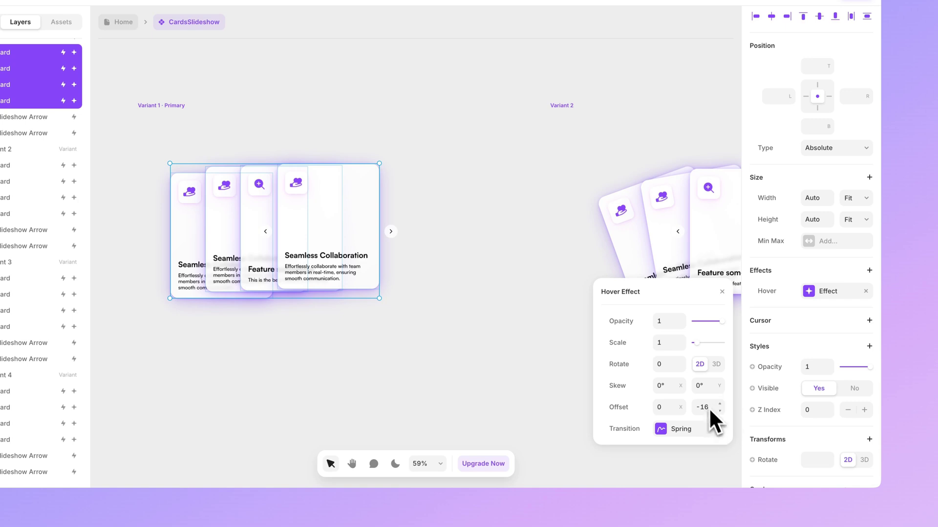
Step: Configure the hover effect's physics-based Spring transition with stiffness 150, adjust its damping, and preview the card hover
click(681, 424)
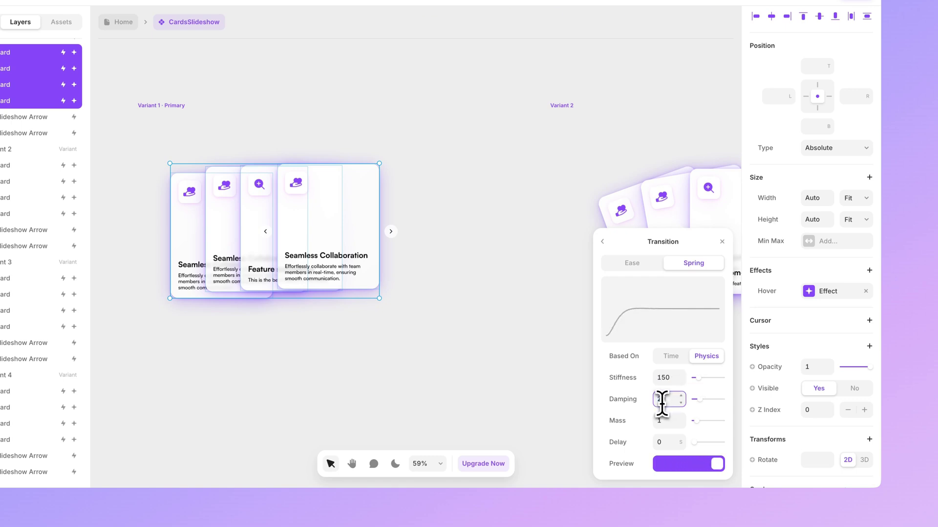
click(562, 412)
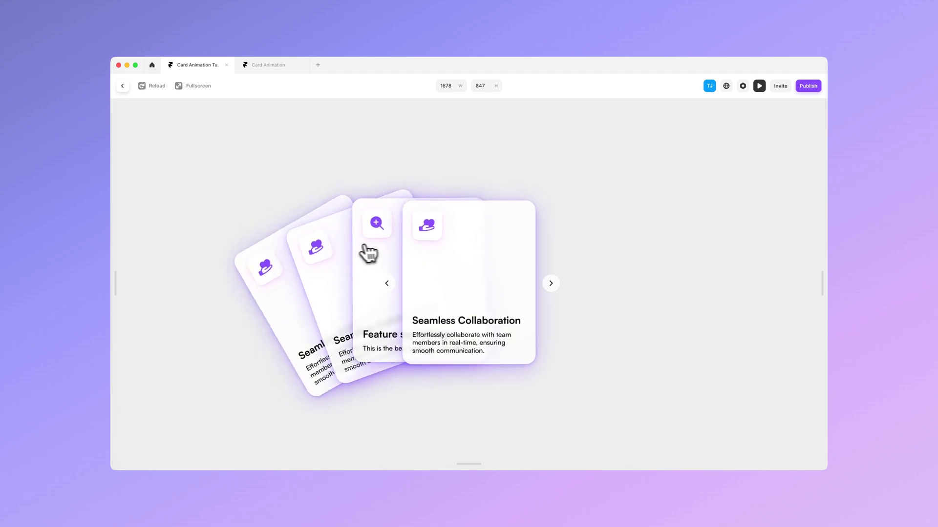
click(122, 85)
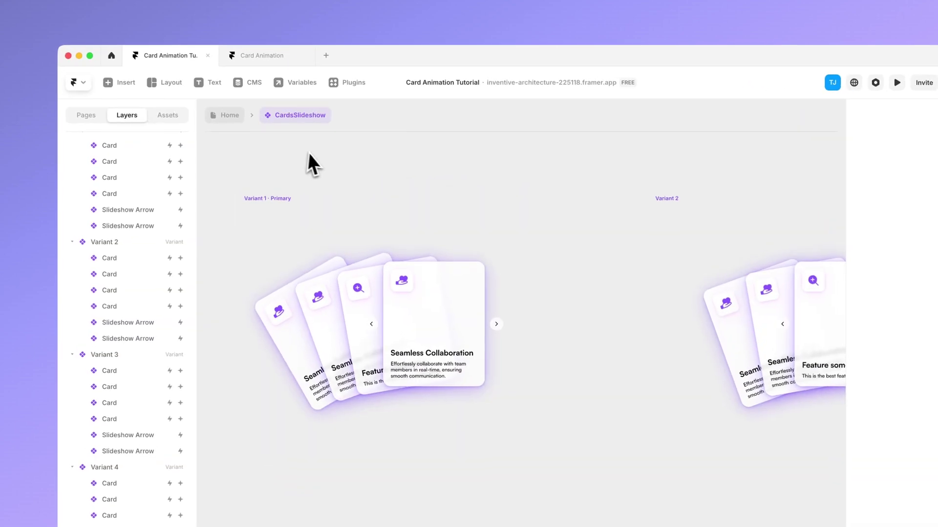
Step: Try linking the third card in Variant 1 to Variant 2 on click
click(356, 315)
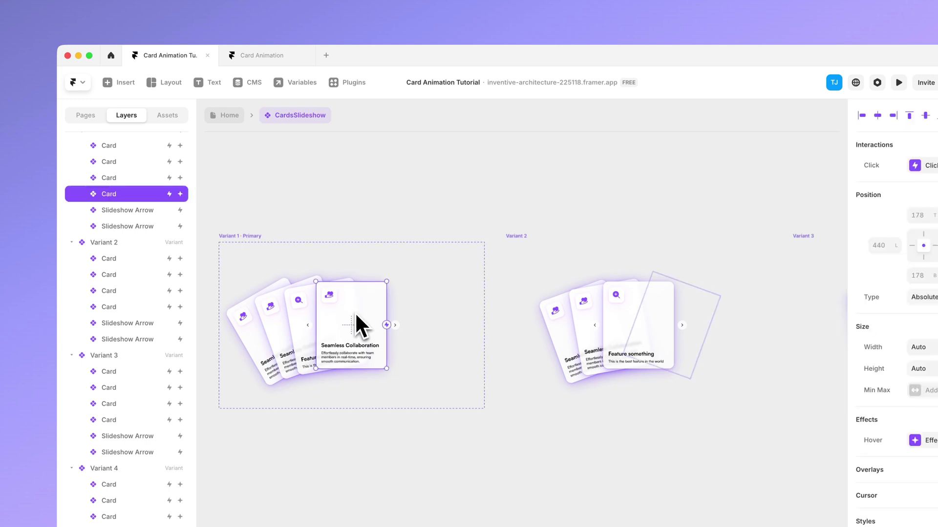
click(371, 215)
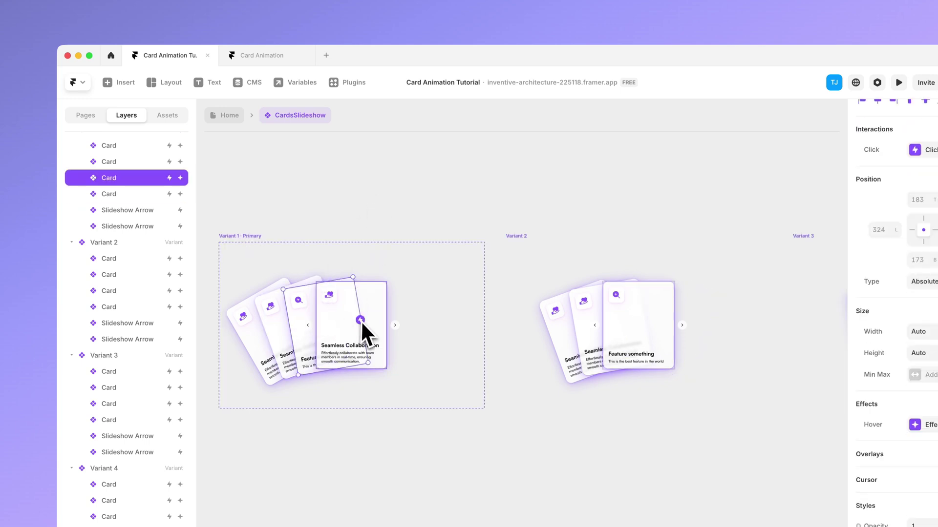
drag(361, 320, 520, 323)
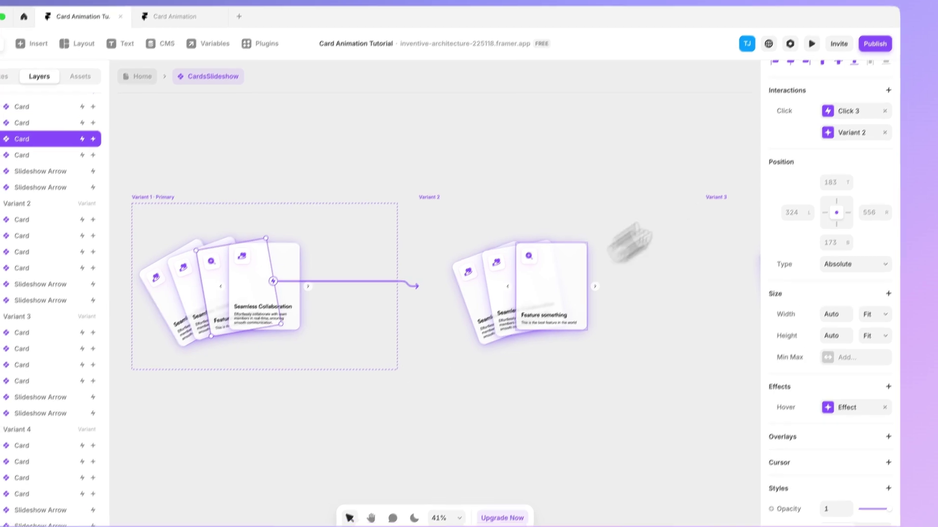
Step: Remove the Click 3 event and the Variant 2 interaction from the third card in Variant 1
click(888, 105)
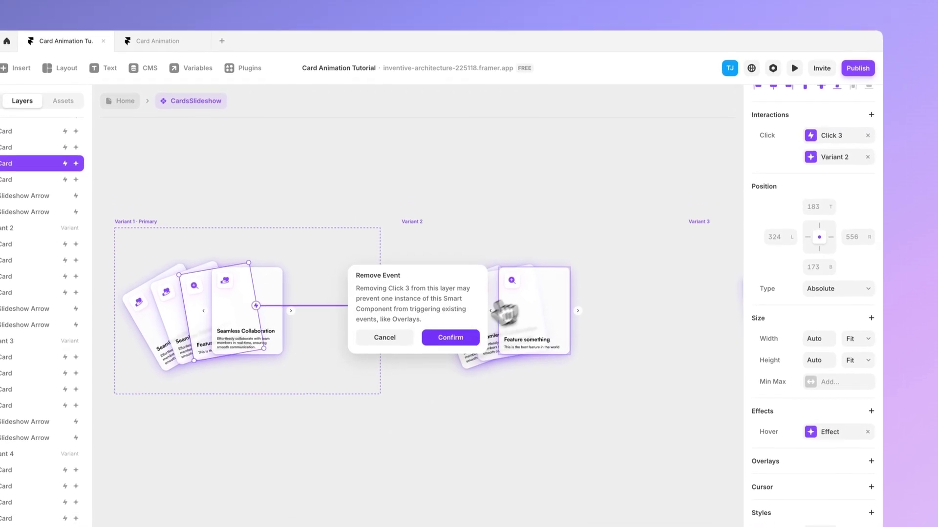
click(450, 338)
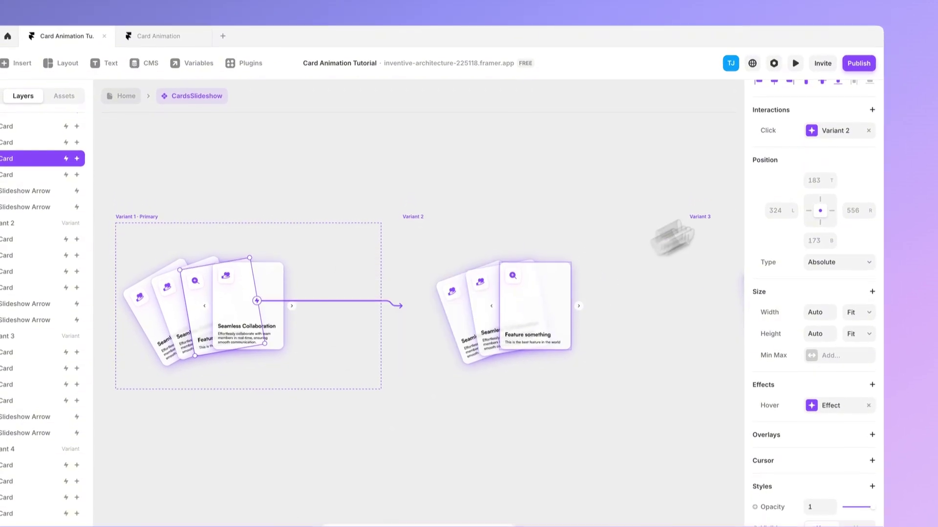
click(868, 136)
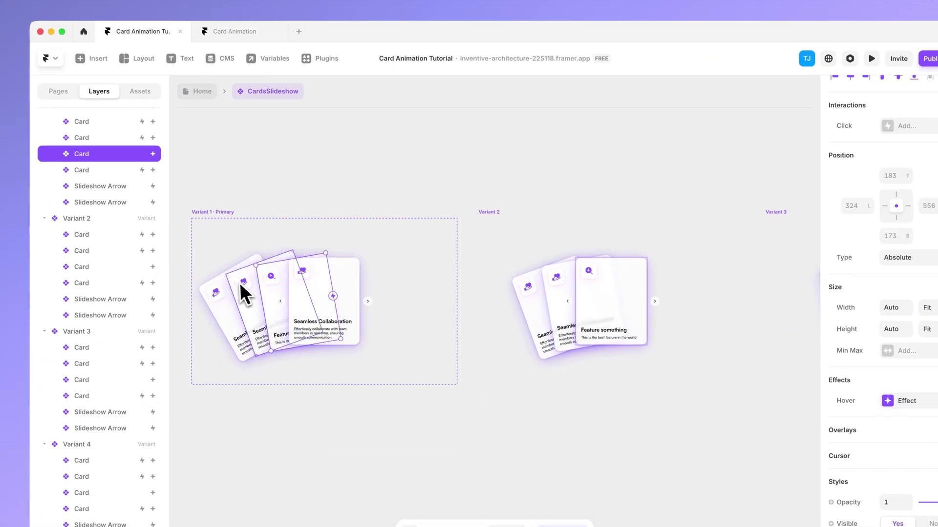
Step: Remove the Click 2, Click and Click 4 events from the second, first and fourth cards in Variant 1, respectively
click(239, 283)
click(866, 147)
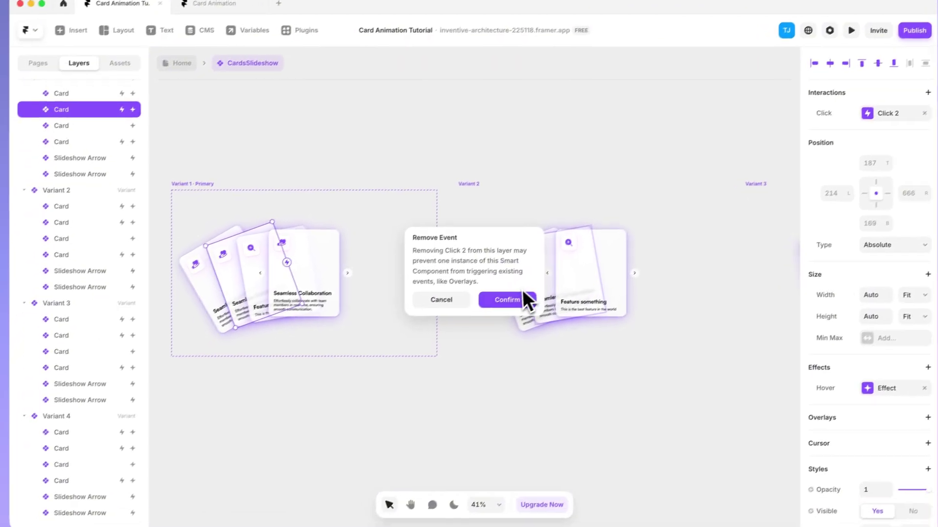
click(466, 334)
click(213, 293)
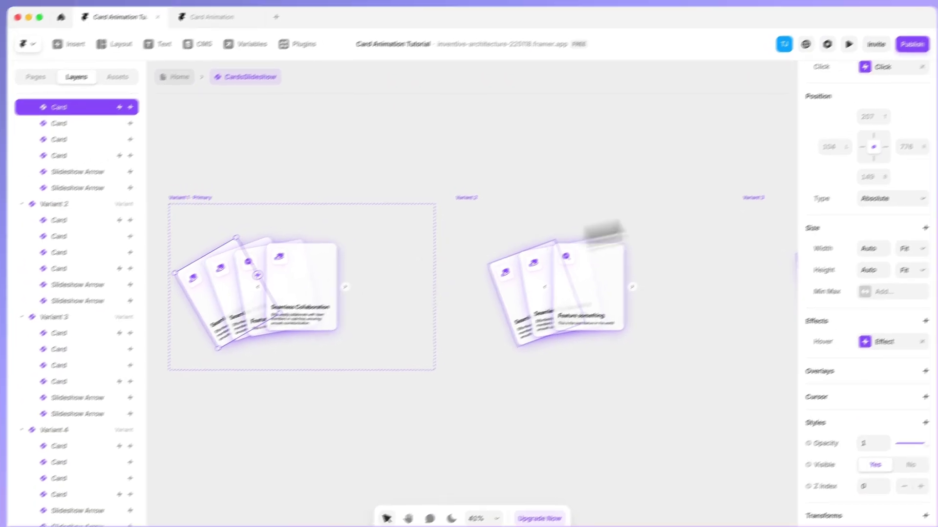
click(936, 107)
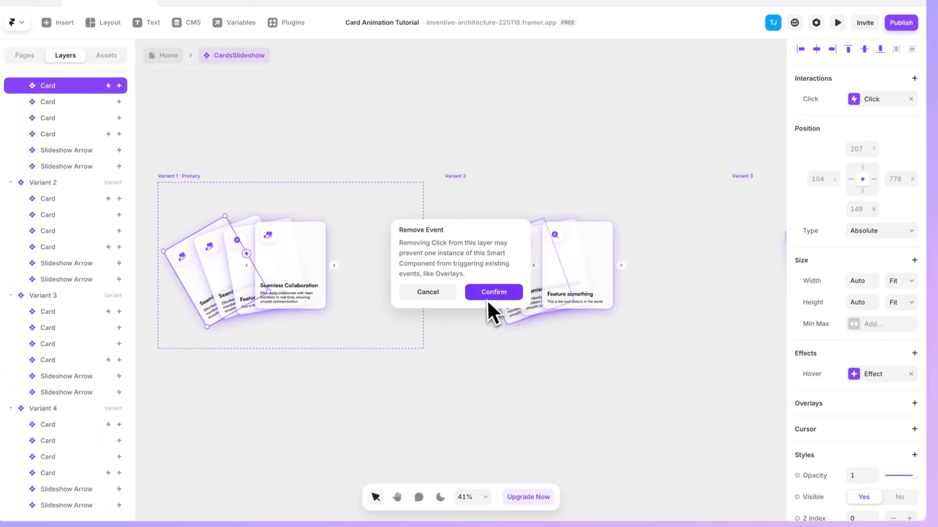
click(440, 347)
click(312, 283)
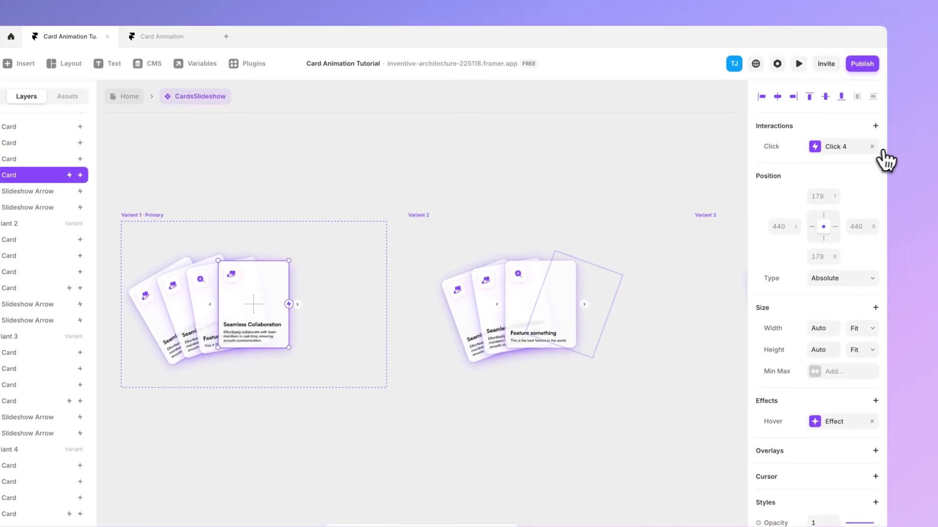
click(917, 93)
click(495, 296)
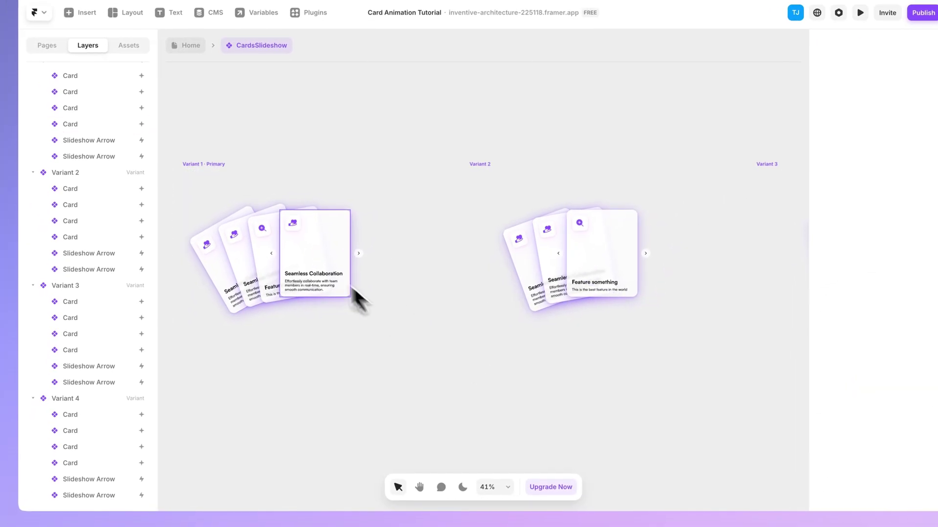
Step: Link the third card in Variant 1 to Variant 2, the second to Variant 3 and the first to Variant 4 on click
click(272, 236)
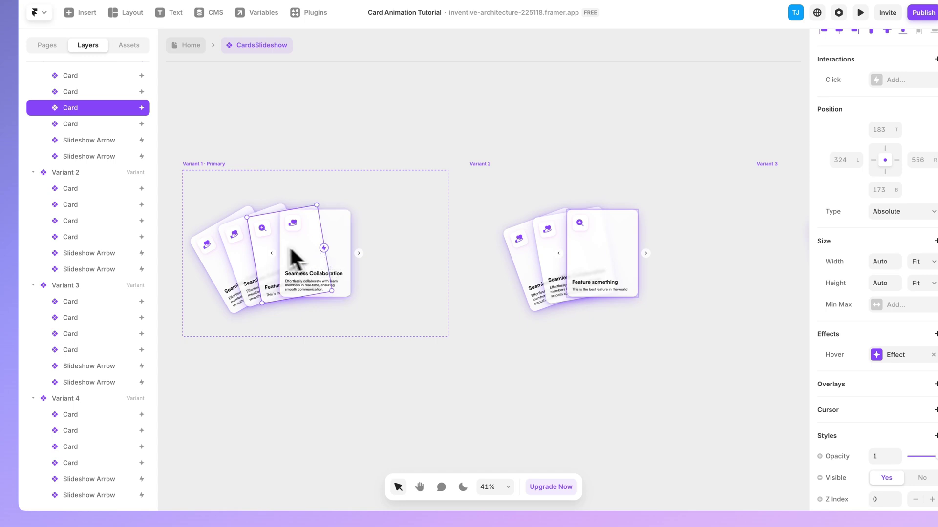
drag(324, 248, 553, 245)
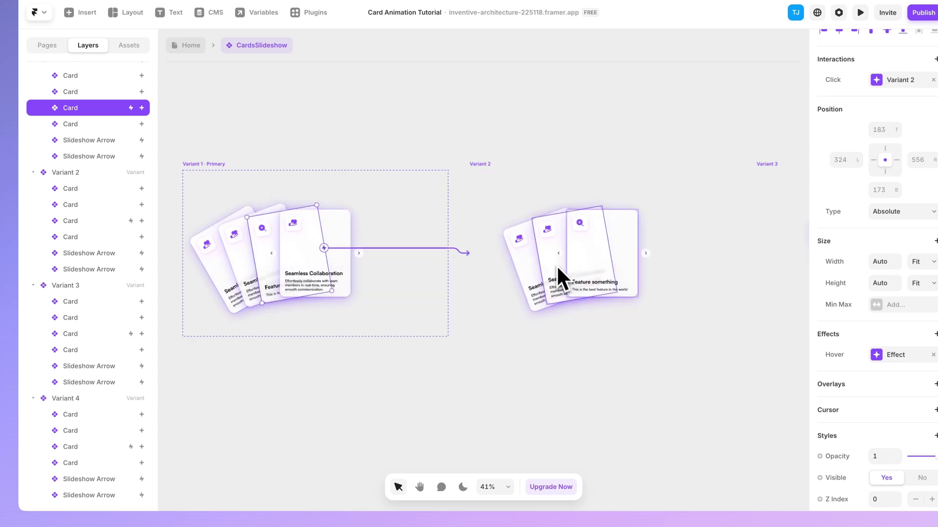
click(240, 253)
drag(307, 264, 765, 292)
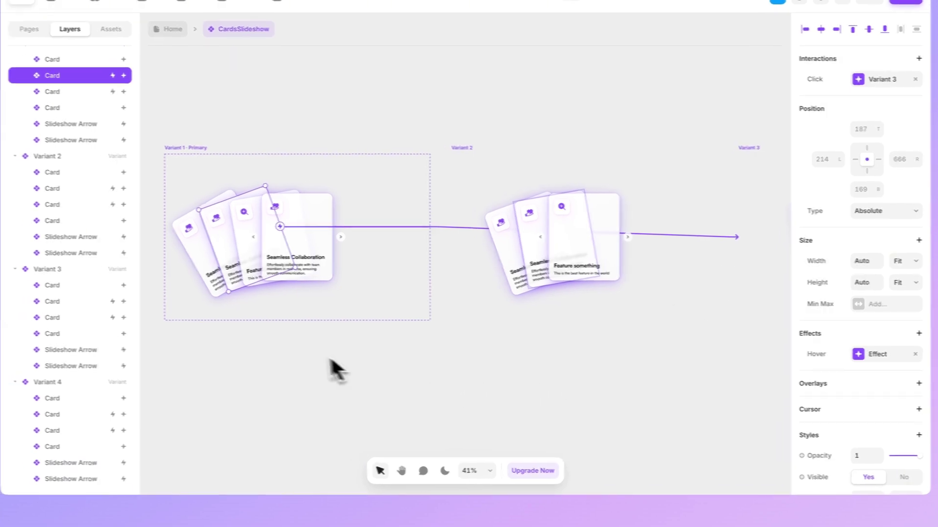
click(261, 336)
scroll(179, 266, down, 3)
drag(264, 237, 729, 270)
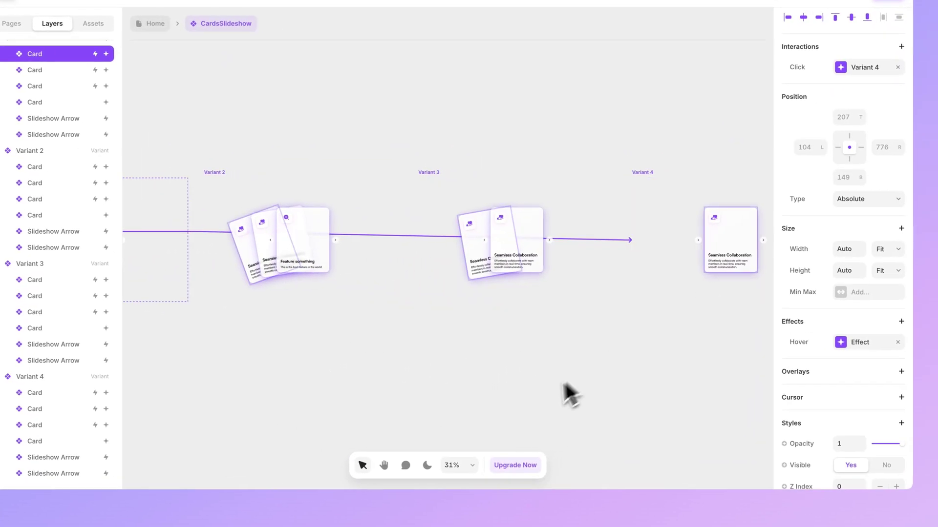
Step: Link the front Seamless Collaboration card in Variant 1 to Variant 1 on click
scroll(548, 385, left, 6)
scroll(398, 246, up, 2)
click(397, 246)
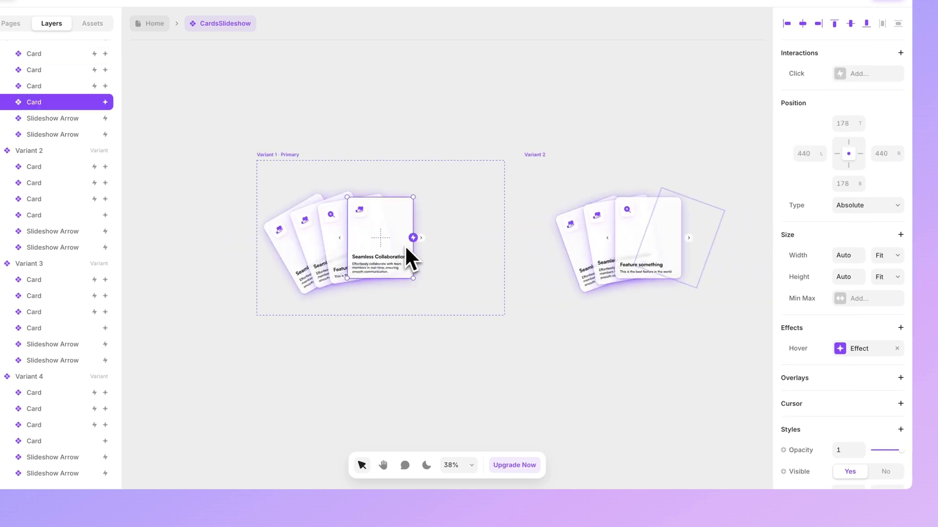
drag(412, 238, 373, 297)
click(490, 384)
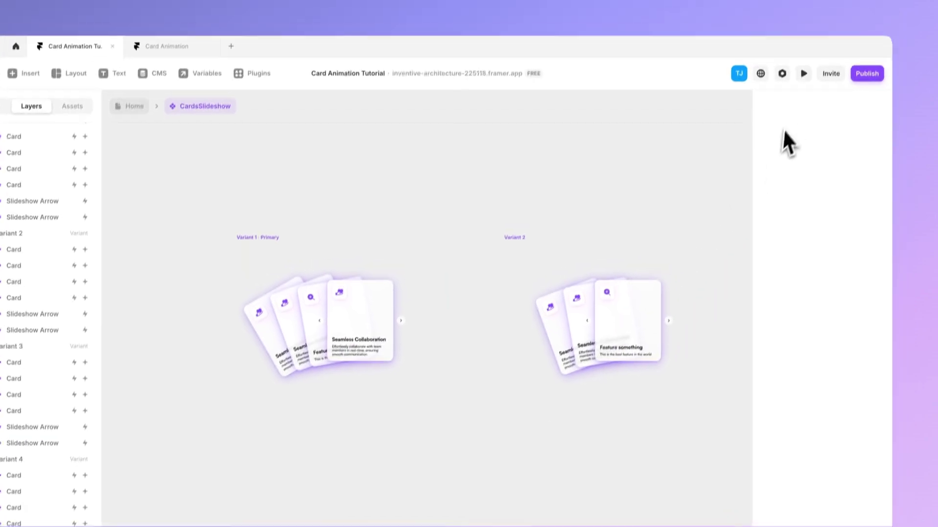
Step: Preview the slideshow, test switching variants through the cards and arrows, and return to the component canvas
click(801, 92)
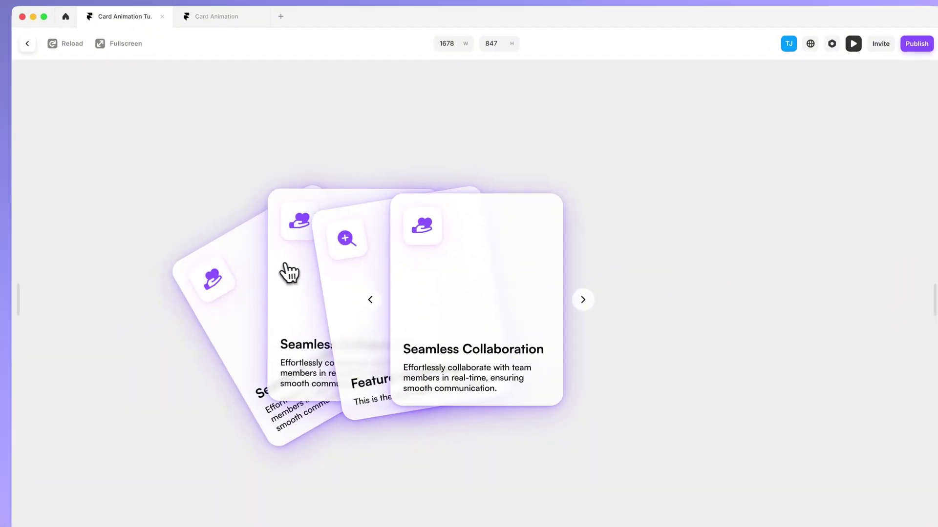
click(236, 311)
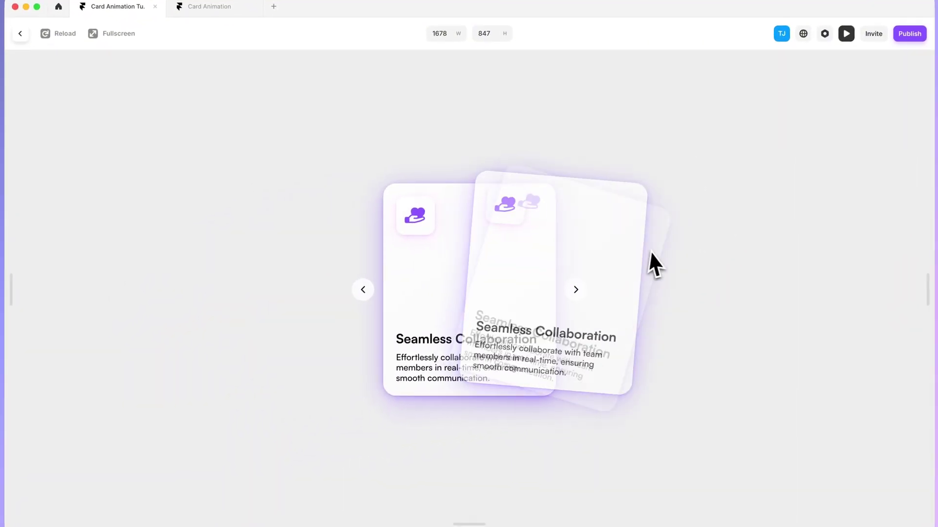
click(583, 284)
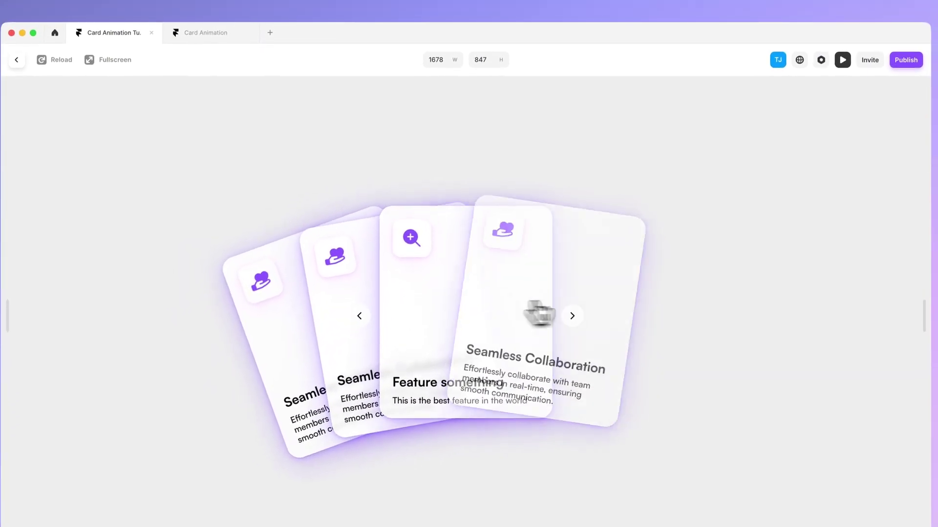
click(570, 317)
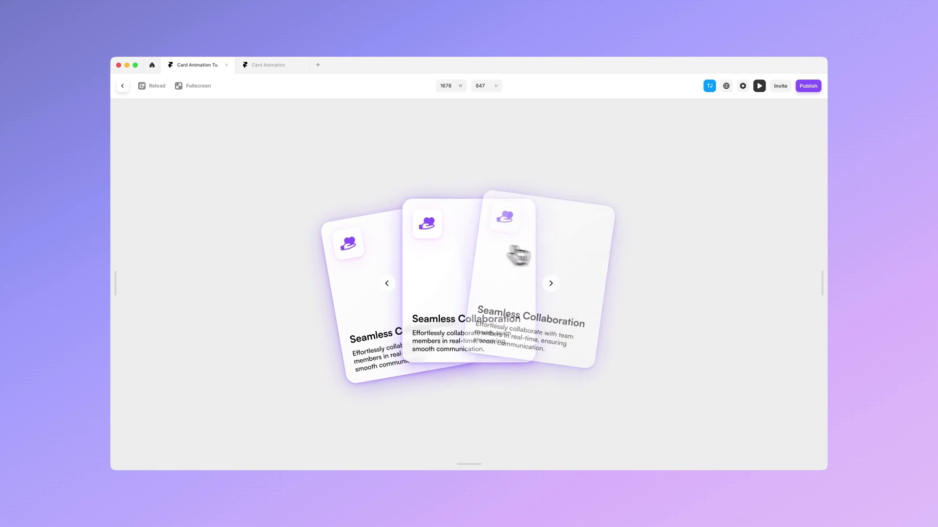
click(122, 86)
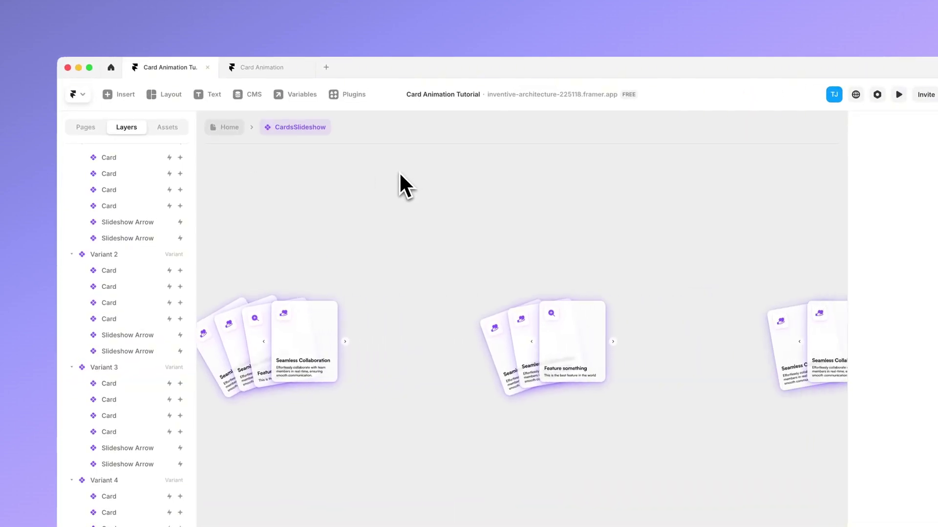
Step: Remove the hover effect and the Variant 1 click interaction from the hidden fourth card in Variant 2
click(154, 319)
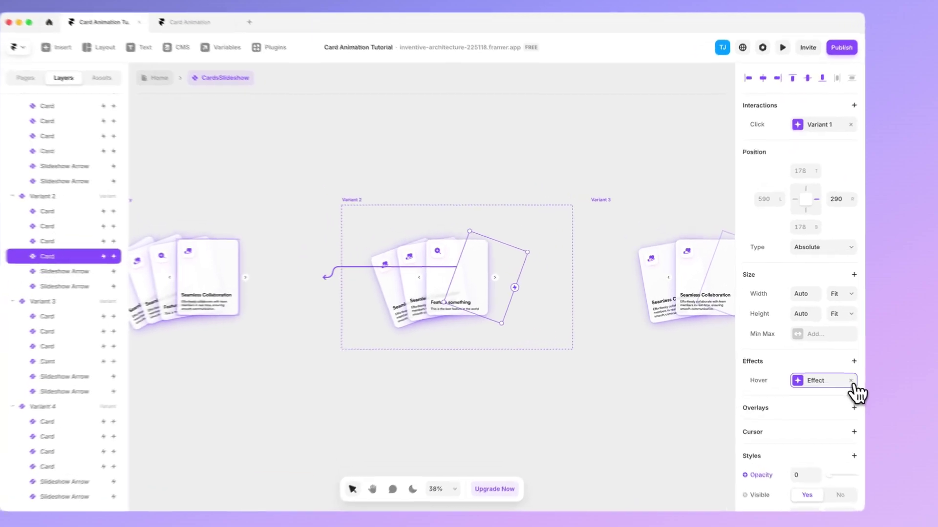
click(815, 362)
click(815, 150)
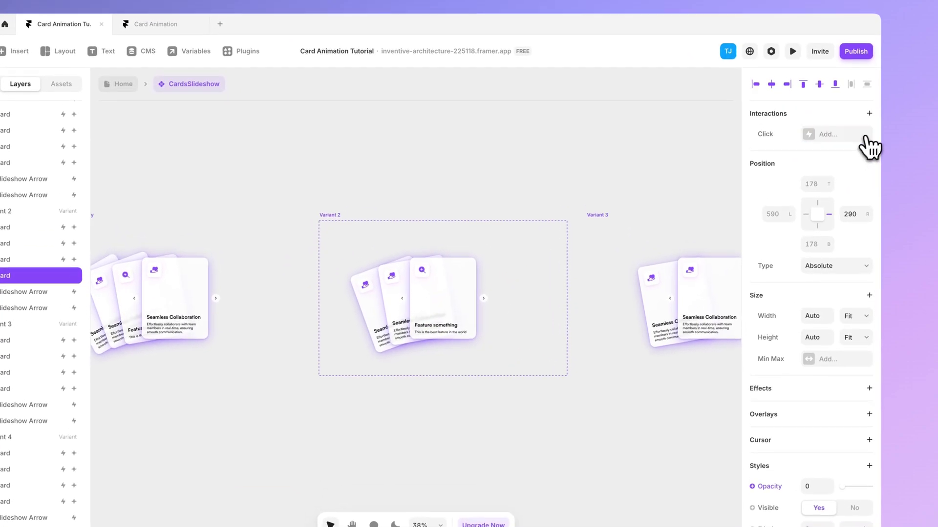
Step: Remove the hover effects and click interactions from the two hidden cards in Variant 3
scroll(537, 337, right, 3)
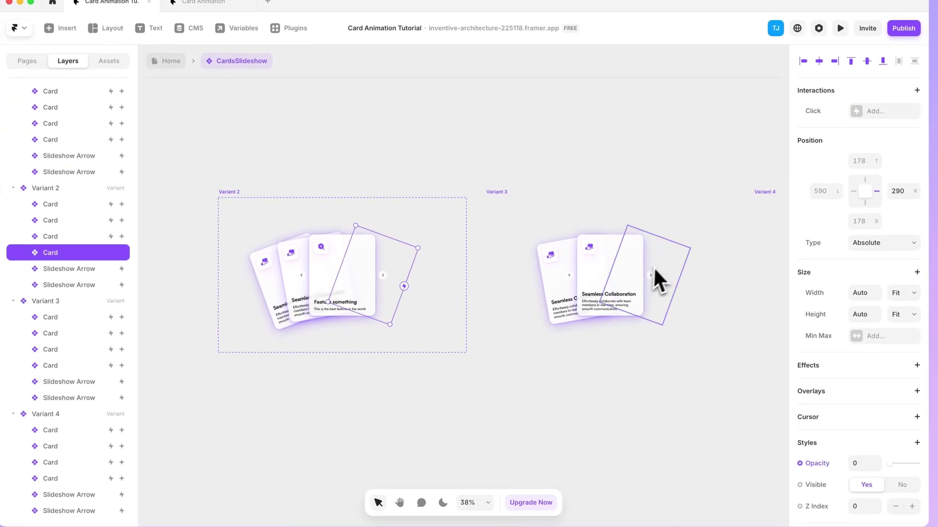
shift+click(68, 349)
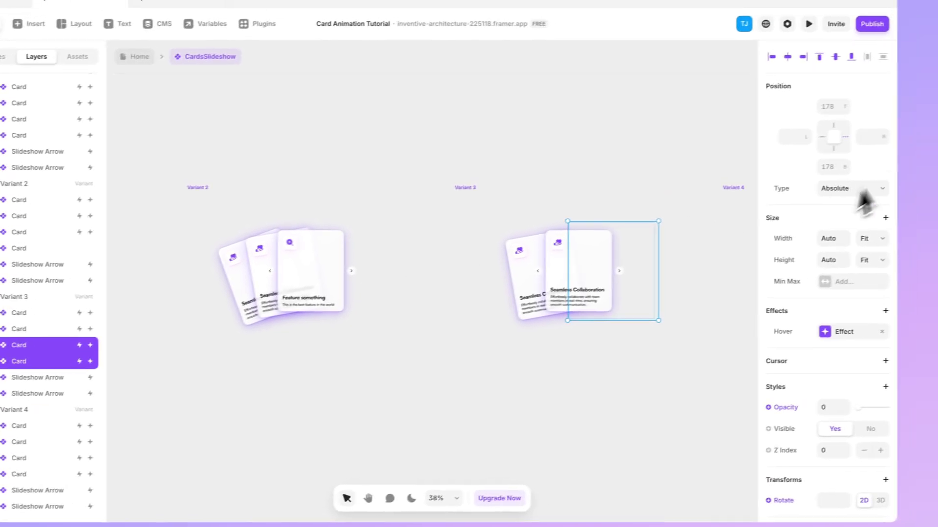
click(586, 276)
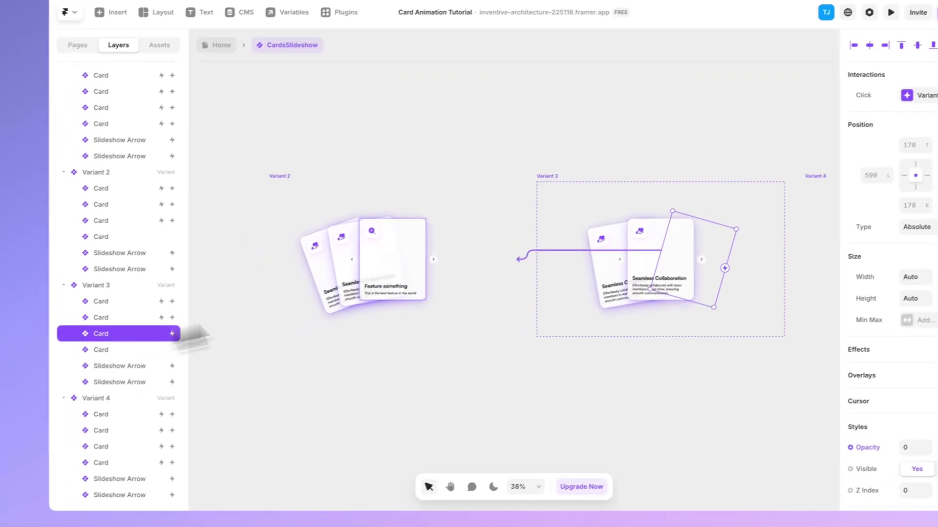
scroll(607, 289, right, 4)
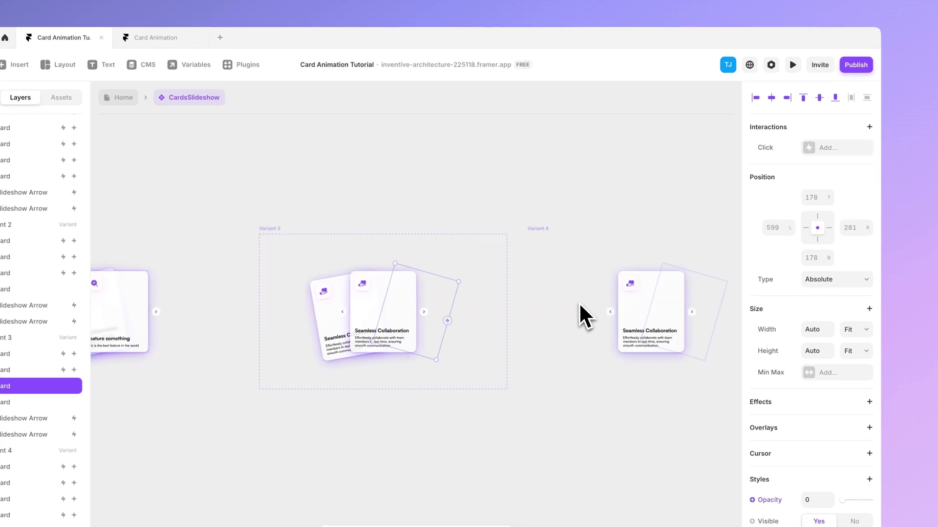
Step: Remove the hover effect from the three hidden cards in Variant 4
scroll(599, 310, right, 3)
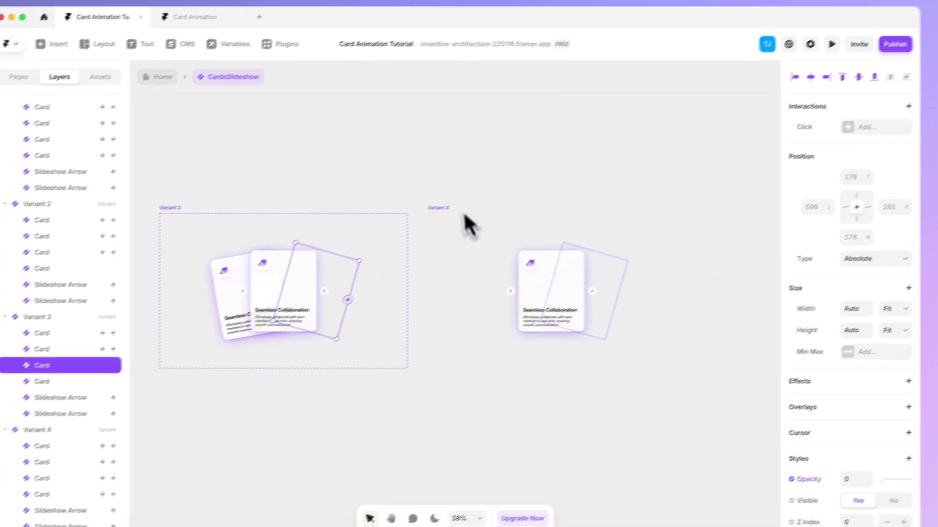
click(440, 208)
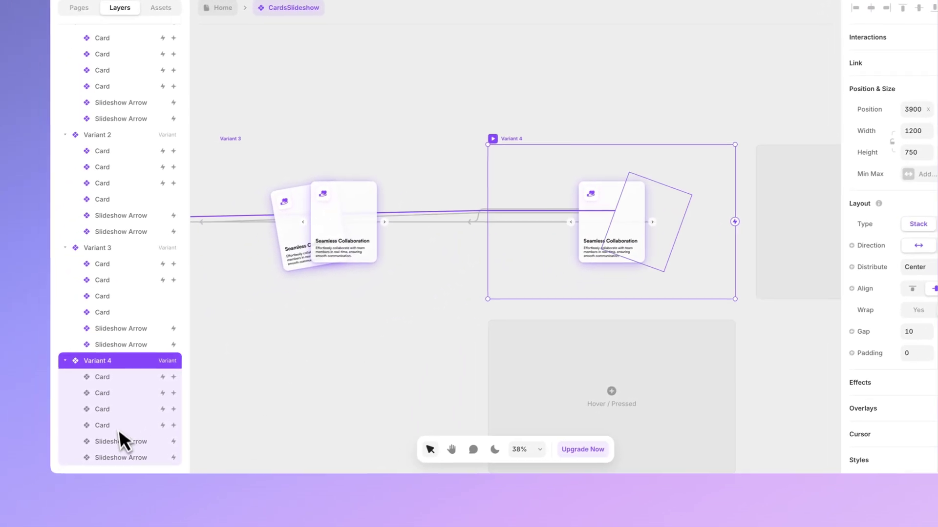
click(83, 442)
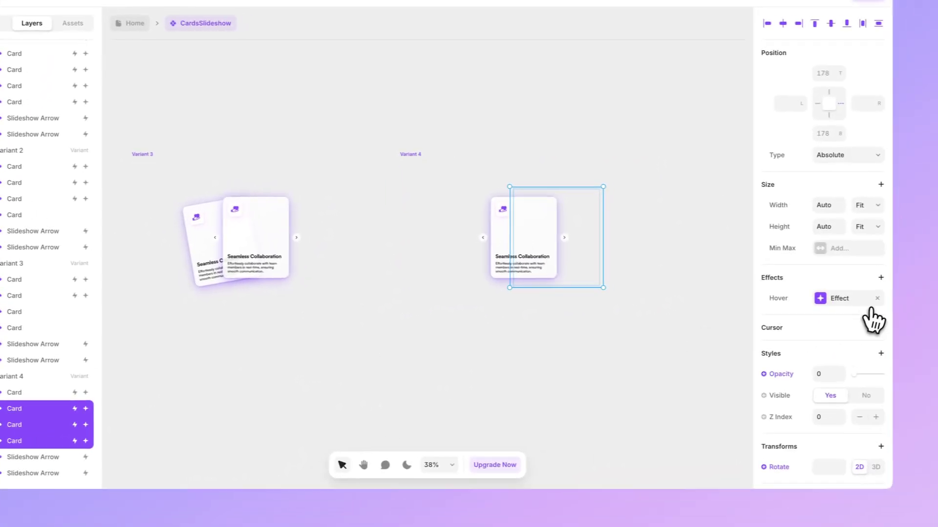
click(877, 298)
click(220, 370)
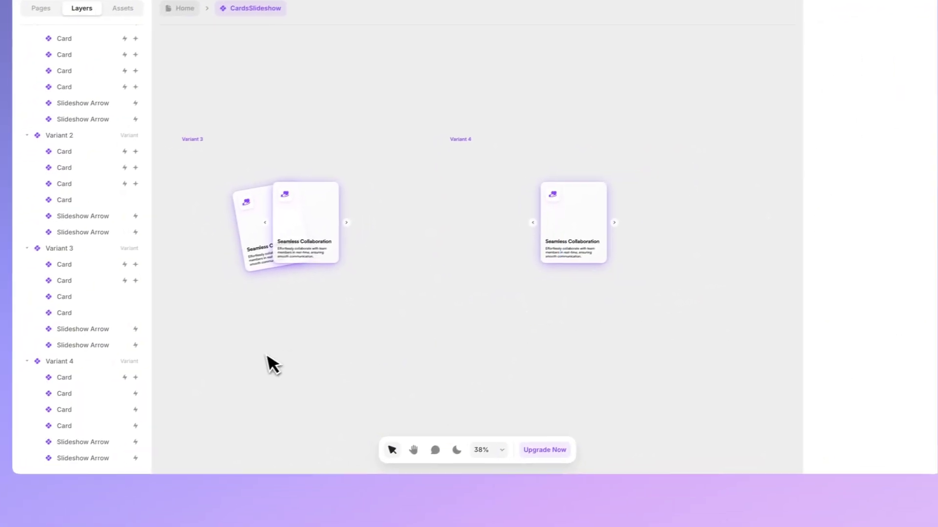
Step: Remove the click interaction from each of the three hidden cards in Variant 4
click(14, 409)
shift+click(115, 419)
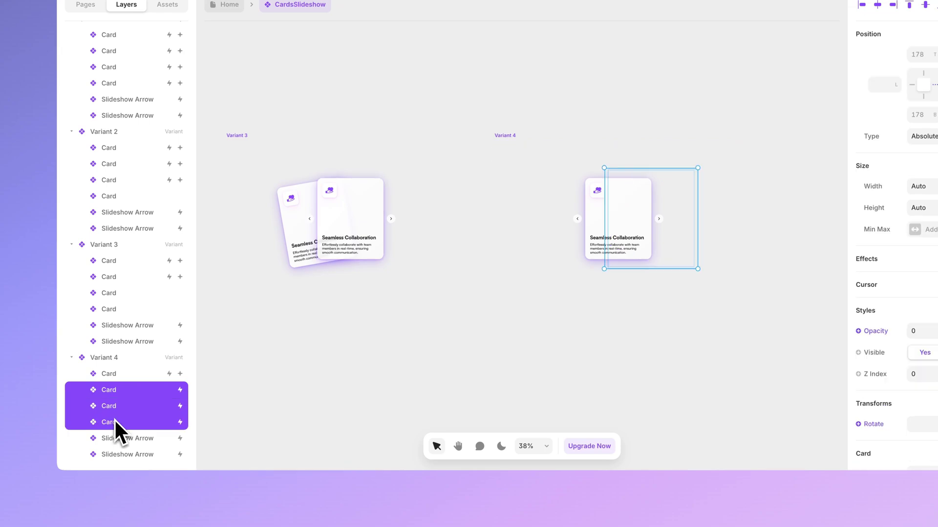
click(119, 412)
click(119, 421)
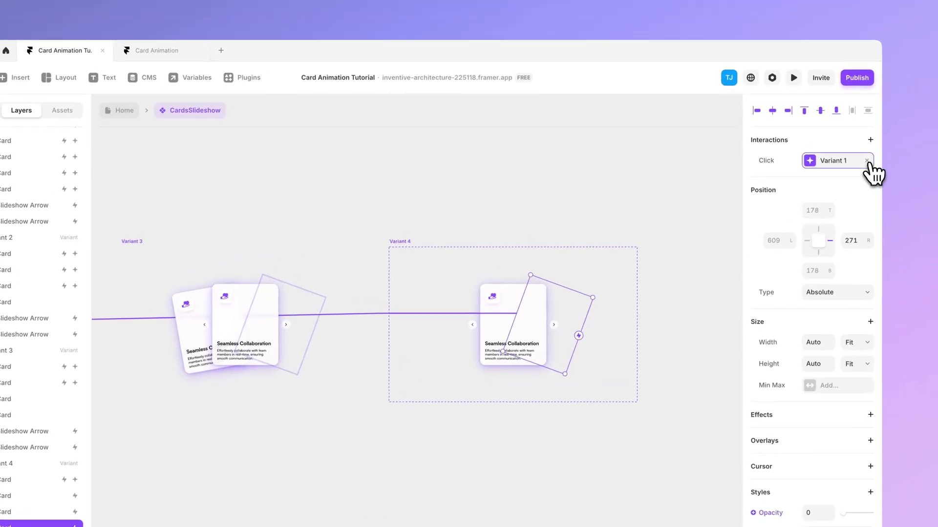
click(877, 150)
click(73, 501)
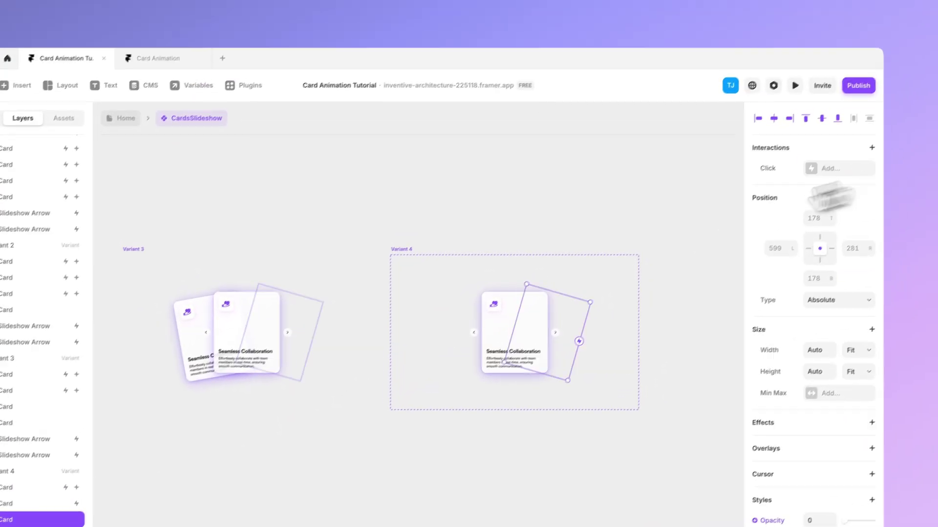
click(14, 491)
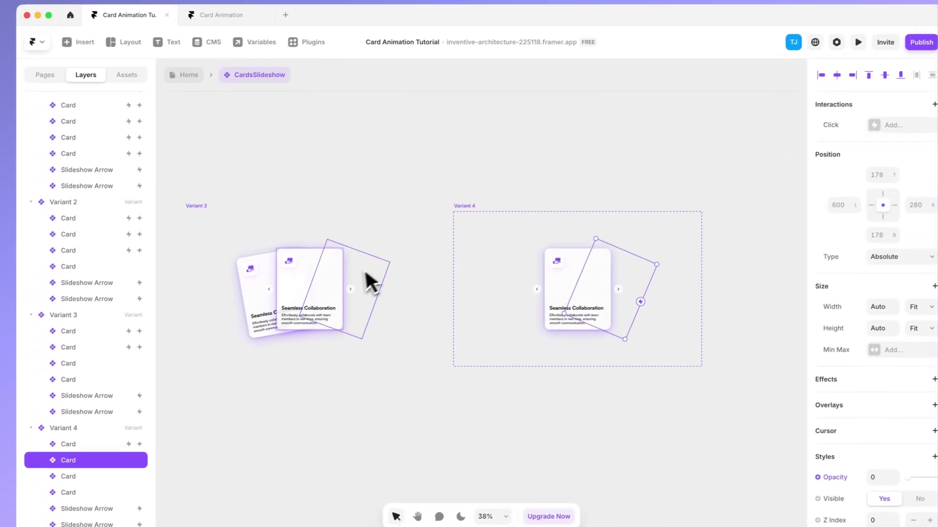
Step: Check the interaction and effect settings of the hidden and front cards in Variant 3
click(286, 313)
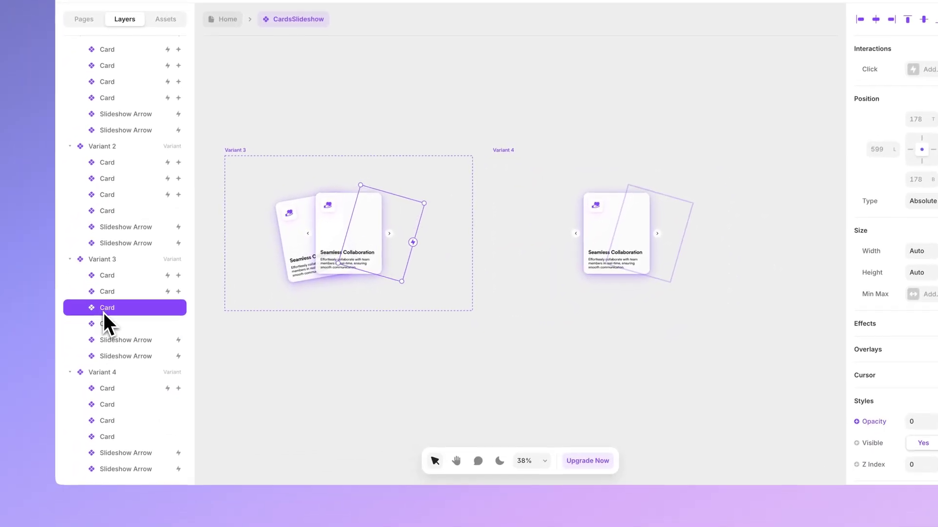
click(121, 317)
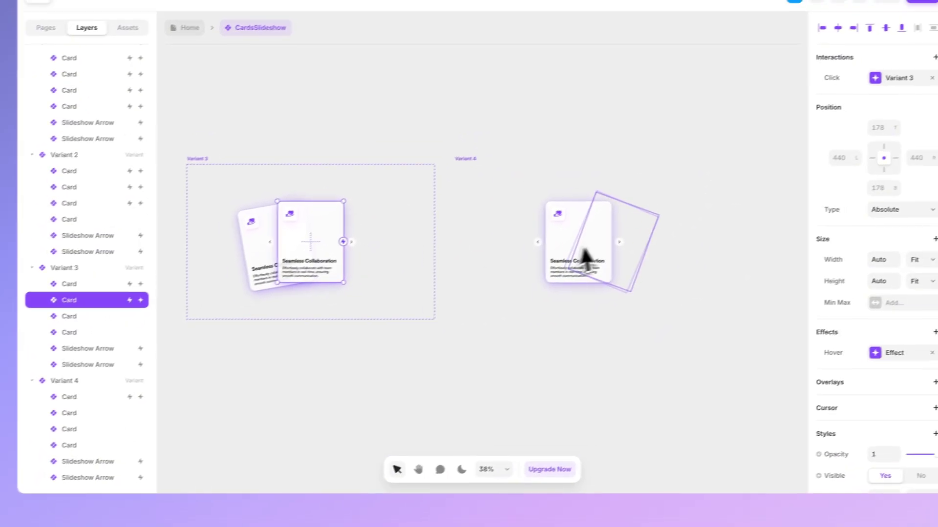
scroll(689, 224, right, 6)
scroll(690, 226, down, 2)
scroll(371, 330, down, 2)
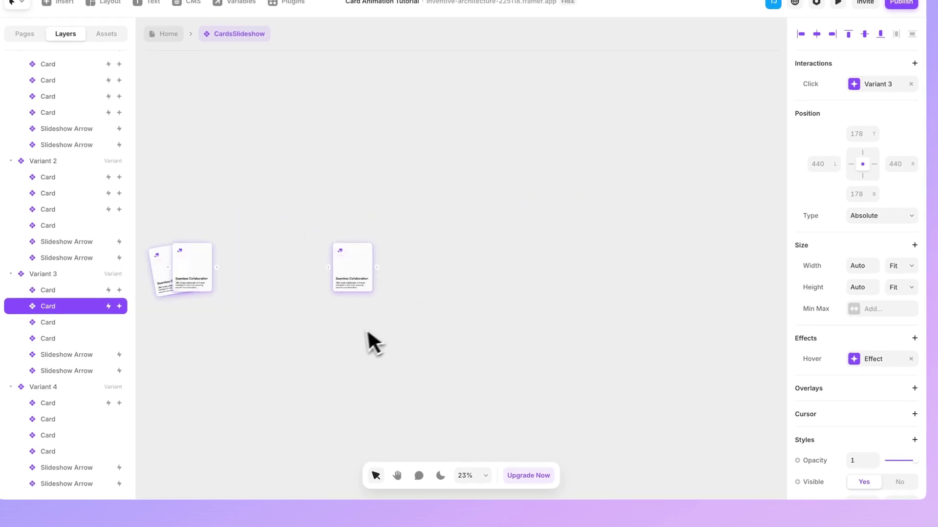
Step: Publish the updated project and open the live site inventive-architecture-225118.framer.app in the browser
scroll(362, 347, left, 6)
click(358, 367)
click(868, 66)
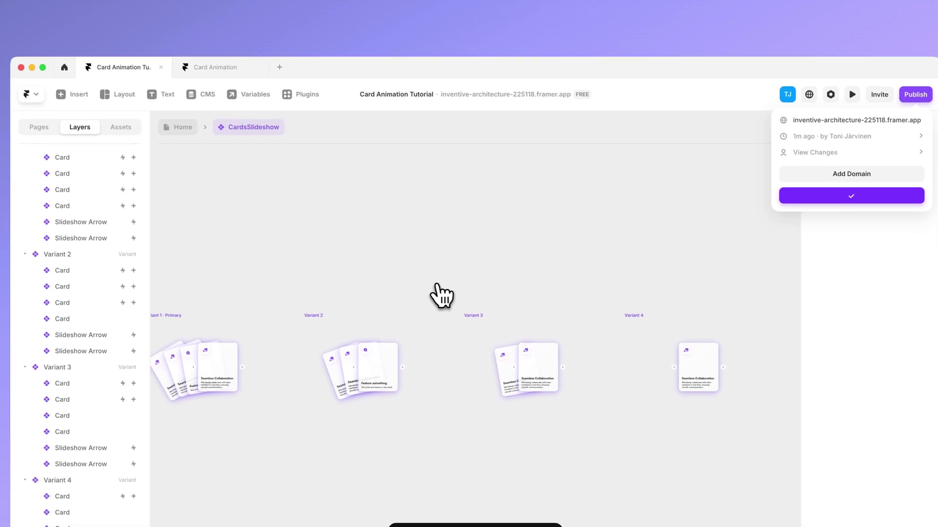
click(230, 52)
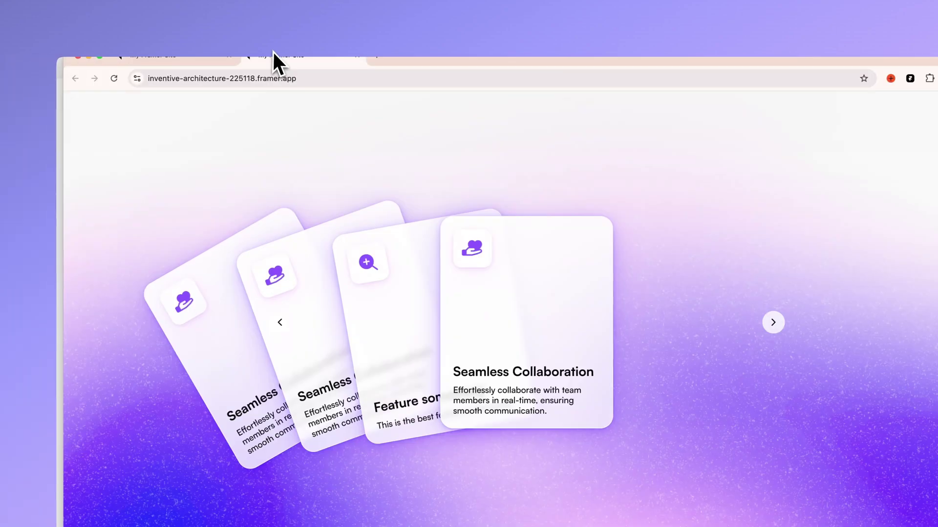
Step: Reload the published page and test the card slideshow by advancing through its variants with the next arrow
click(114, 78)
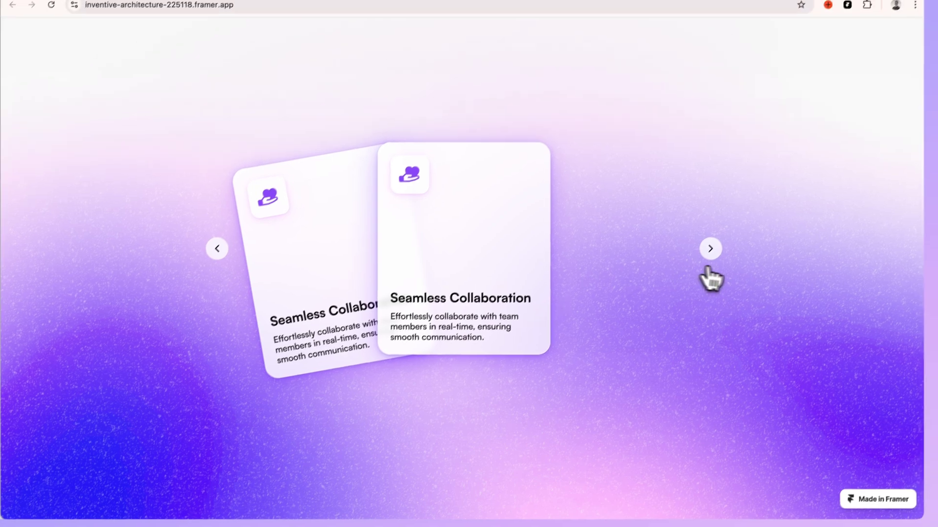
click(731, 225)
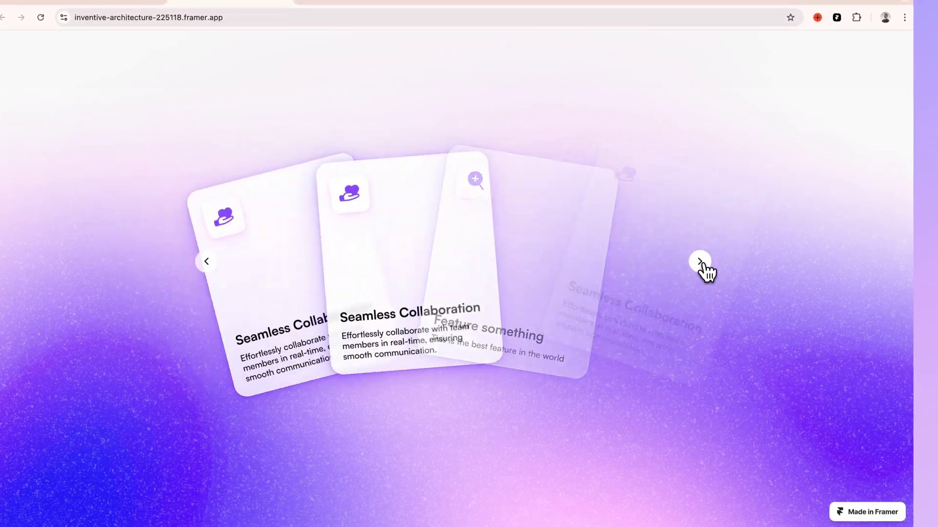
click(702, 265)
click(702, 265)
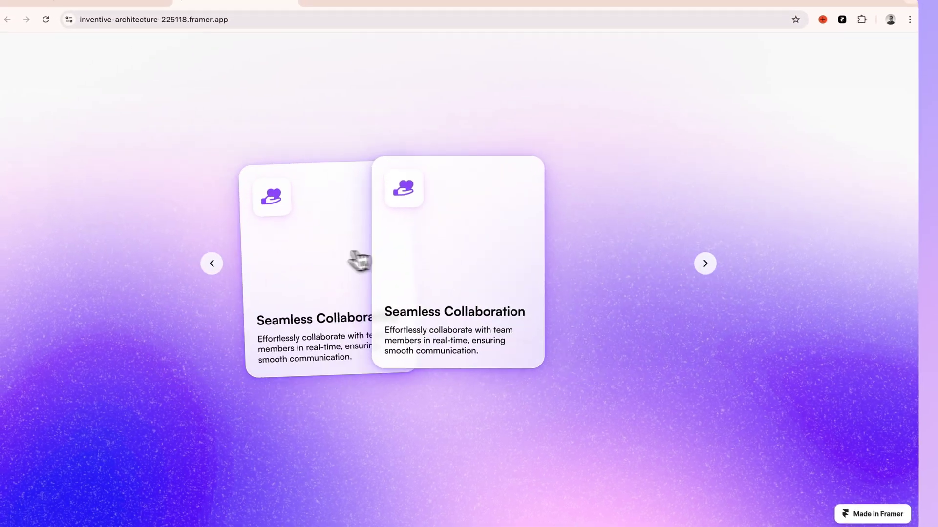
click(704, 269)
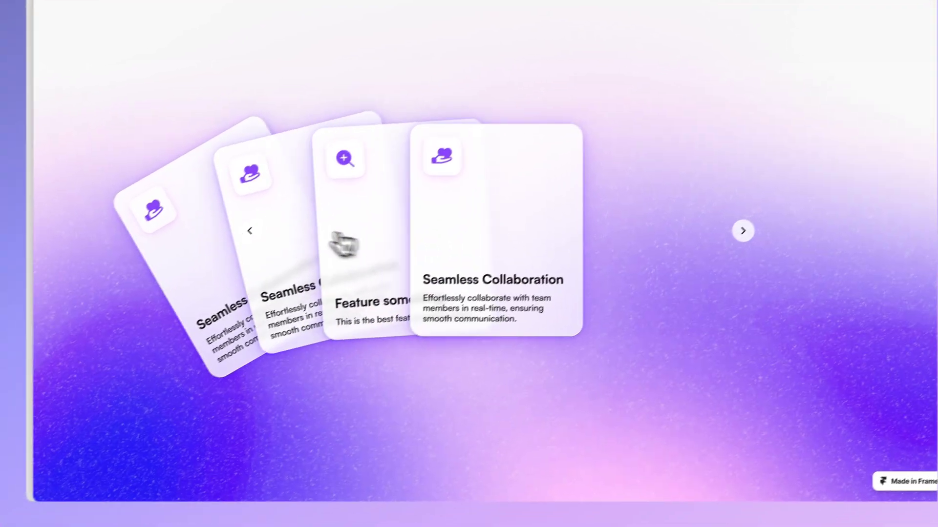
Step: Test the previous arrow by going back to the first card, and advance the slideshow forward again
click(249, 231)
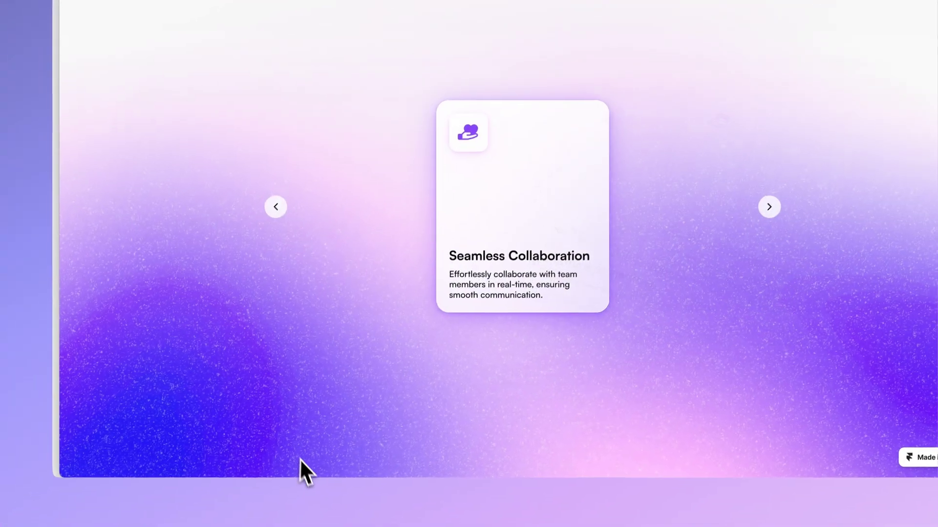
click(249, 230)
click(270, 213)
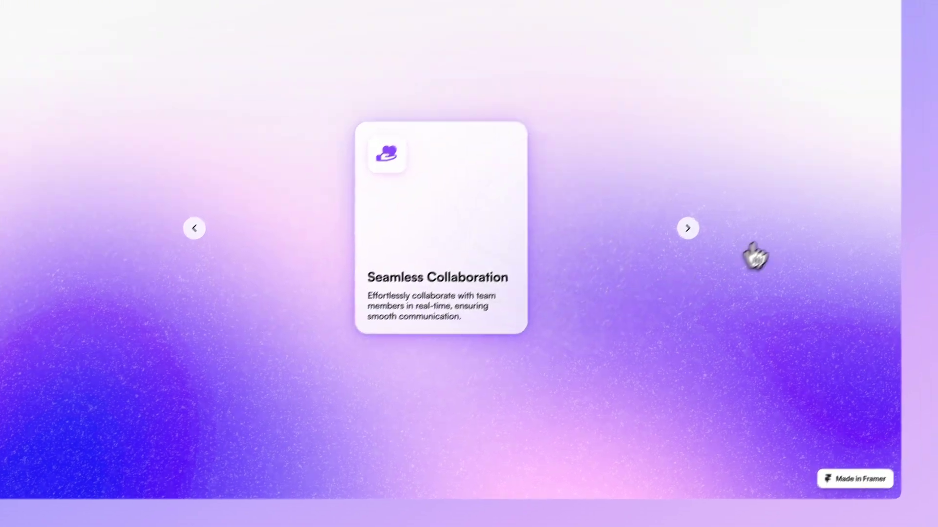
click(688, 228)
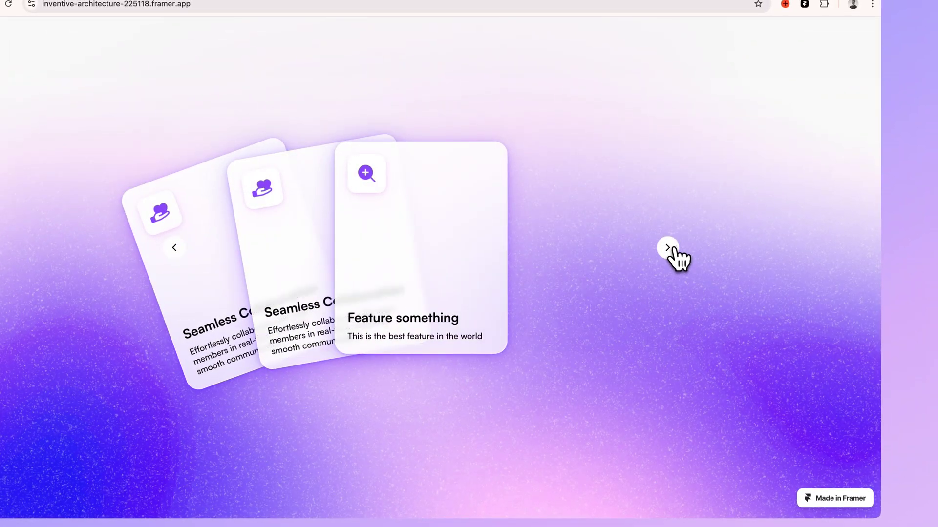
click(673, 249)
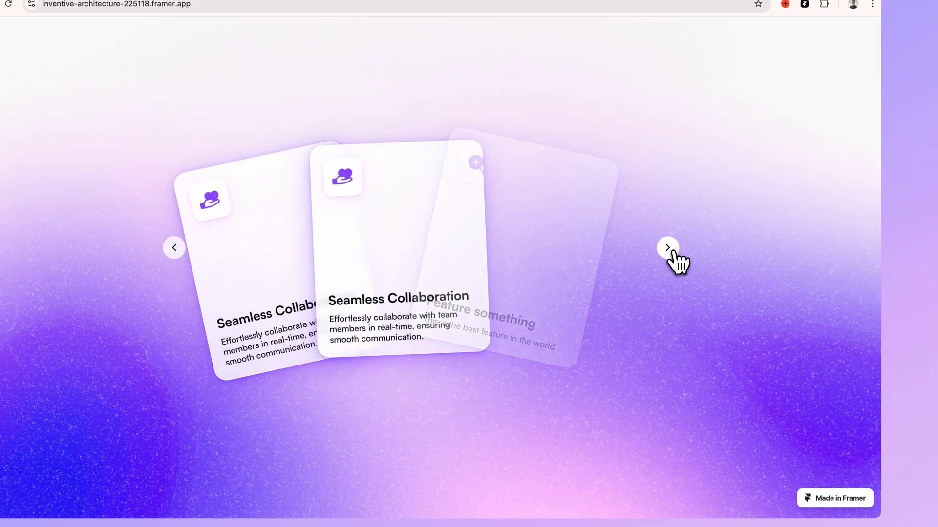